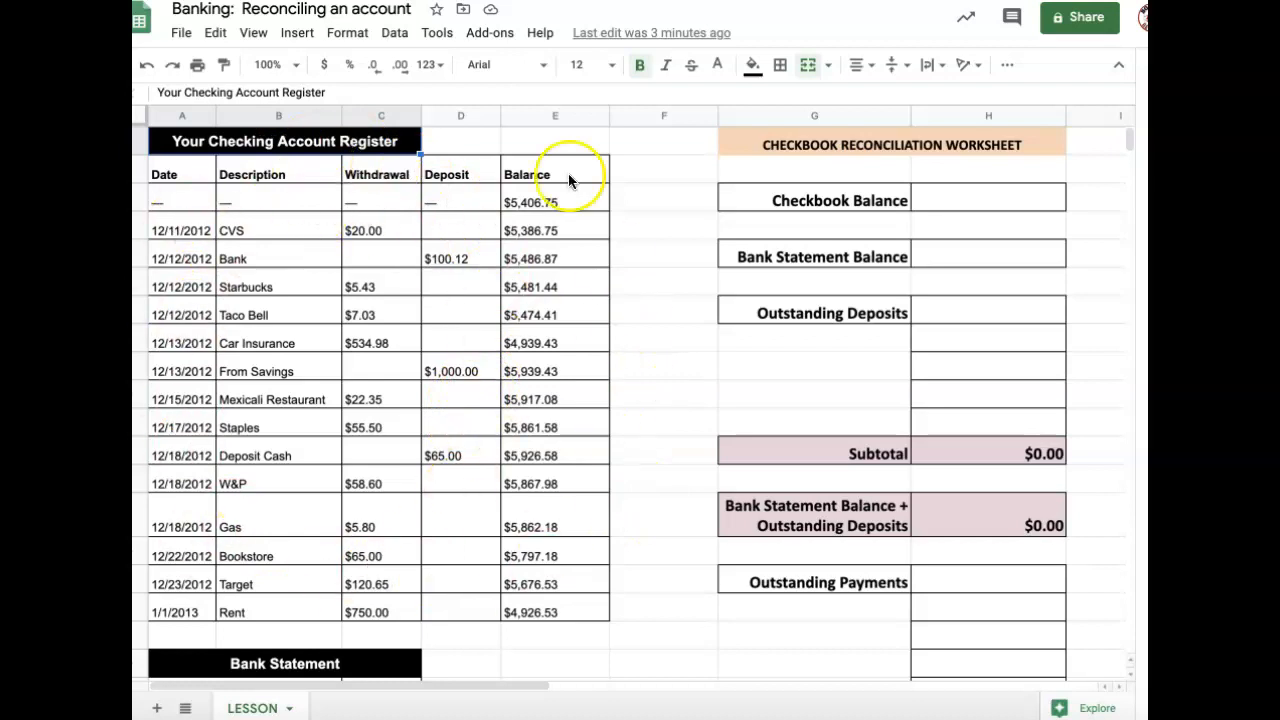
Step: Review the entries in the checking account register and the details in the bank statement section
{"action": "left_click_drag", "start_coordinate": [200, 176], "coordinate": [560, 608]}
{"action": "left_click", "coordinate": [635, 580]}
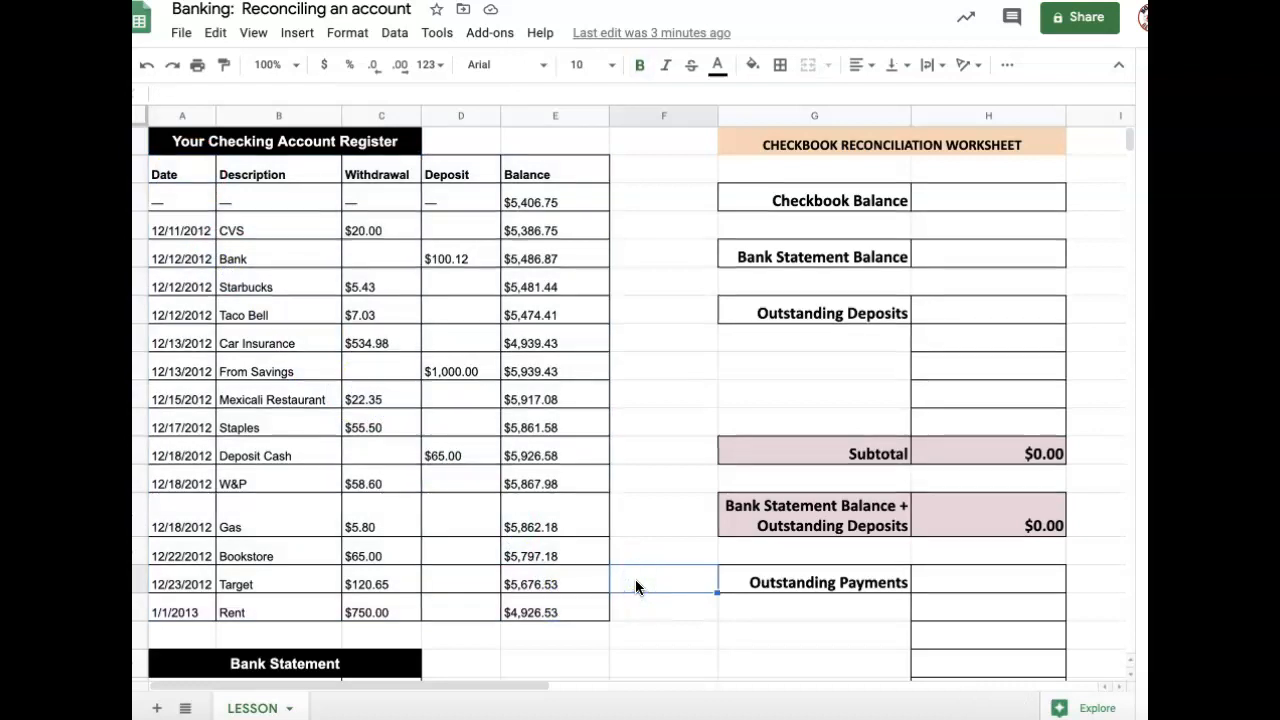
{"action": "scroll", "coordinate": [459, 524], "scroll_direction": "down", "scroll_amount": 3}
{"action": "scroll", "coordinate": [459, 517], "scroll_direction": "down", "scroll_amount": 6}
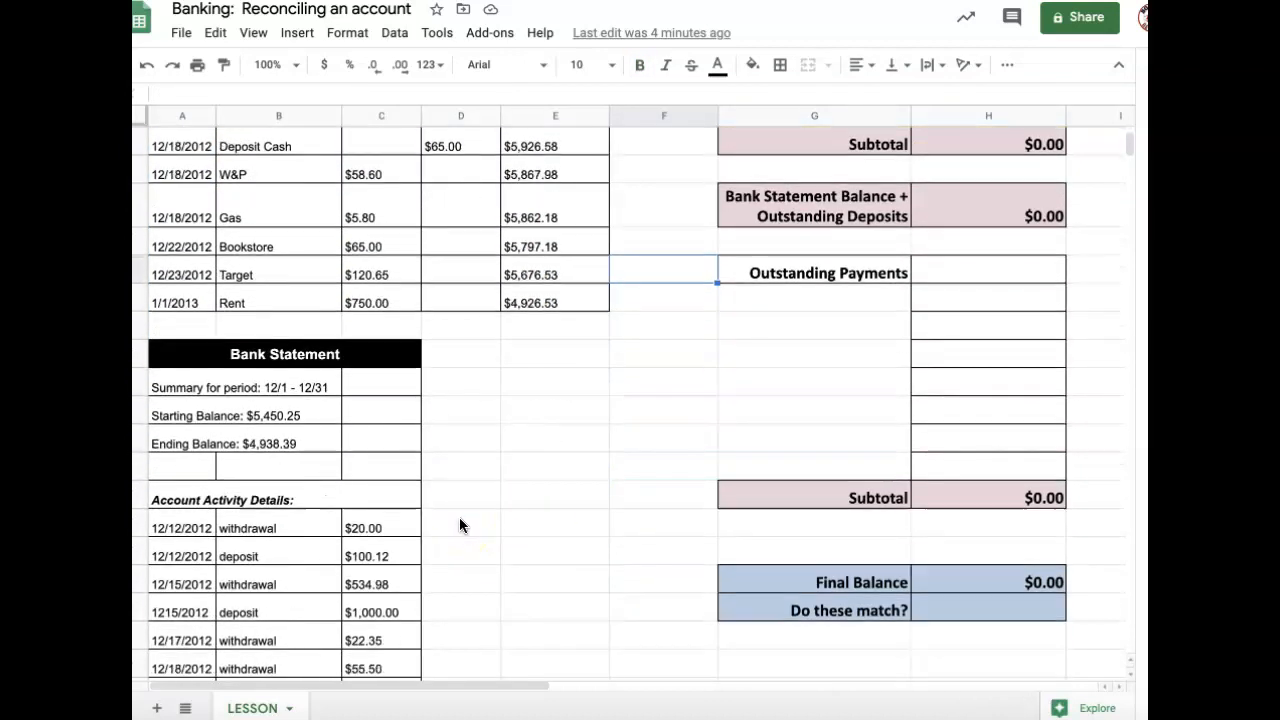
{"action": "left_click_drag", "start_coordinate": [163, 137], "coordinate": [351, 530]}
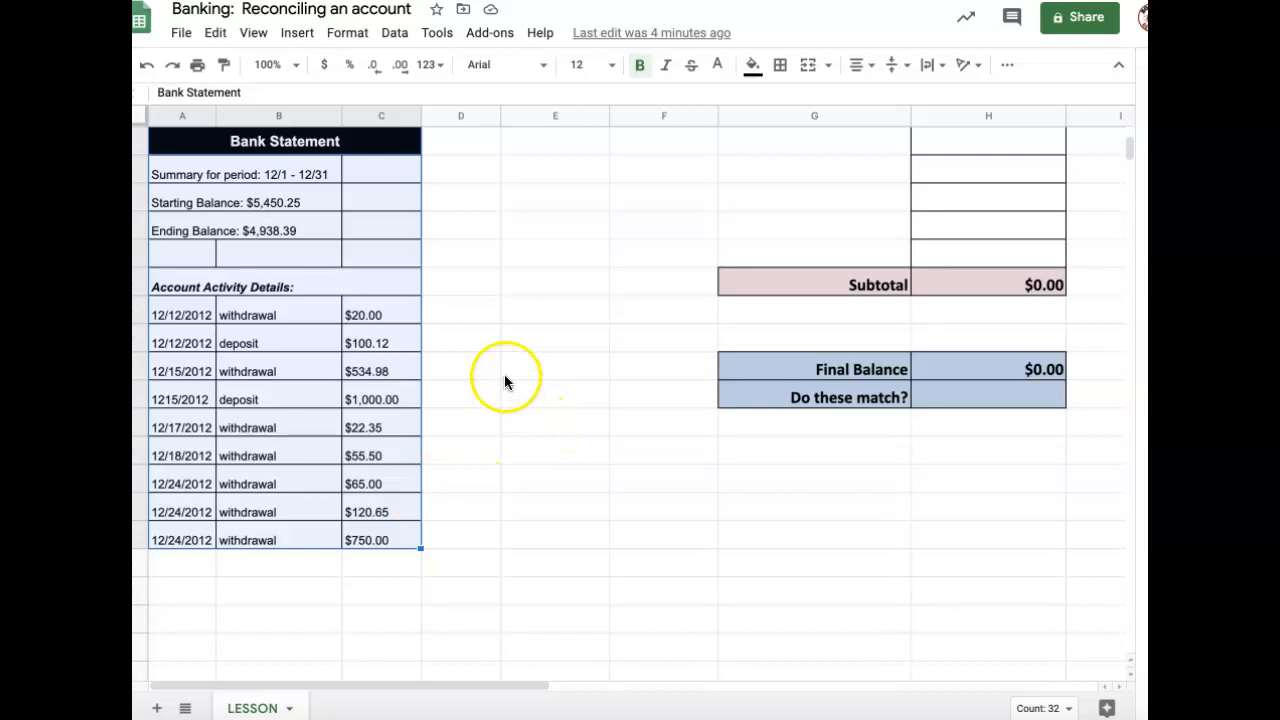
{"action": "scroll", "coordinate": [495, 362], "scroll_direction": "up", "scroll_amount": 3}
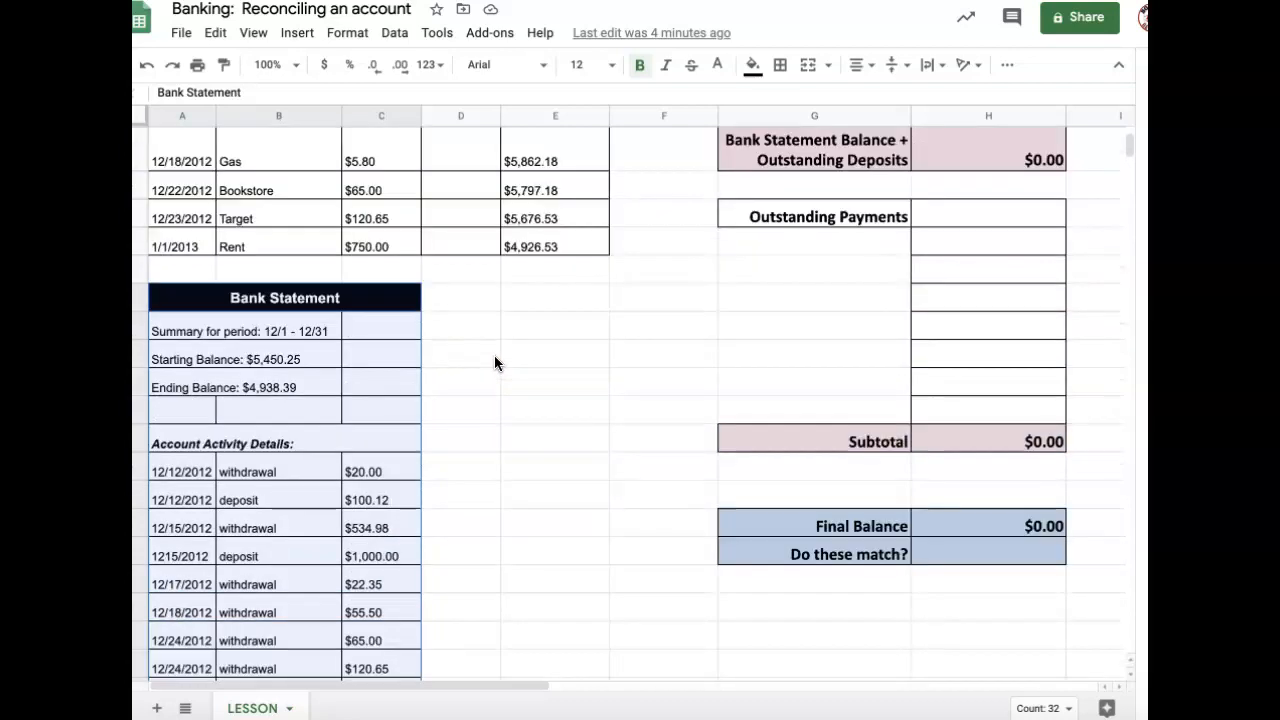
{"action": "scroll", "coordinate": [494, 363], "scroll_direction": "up", "scroll_amount": 5}
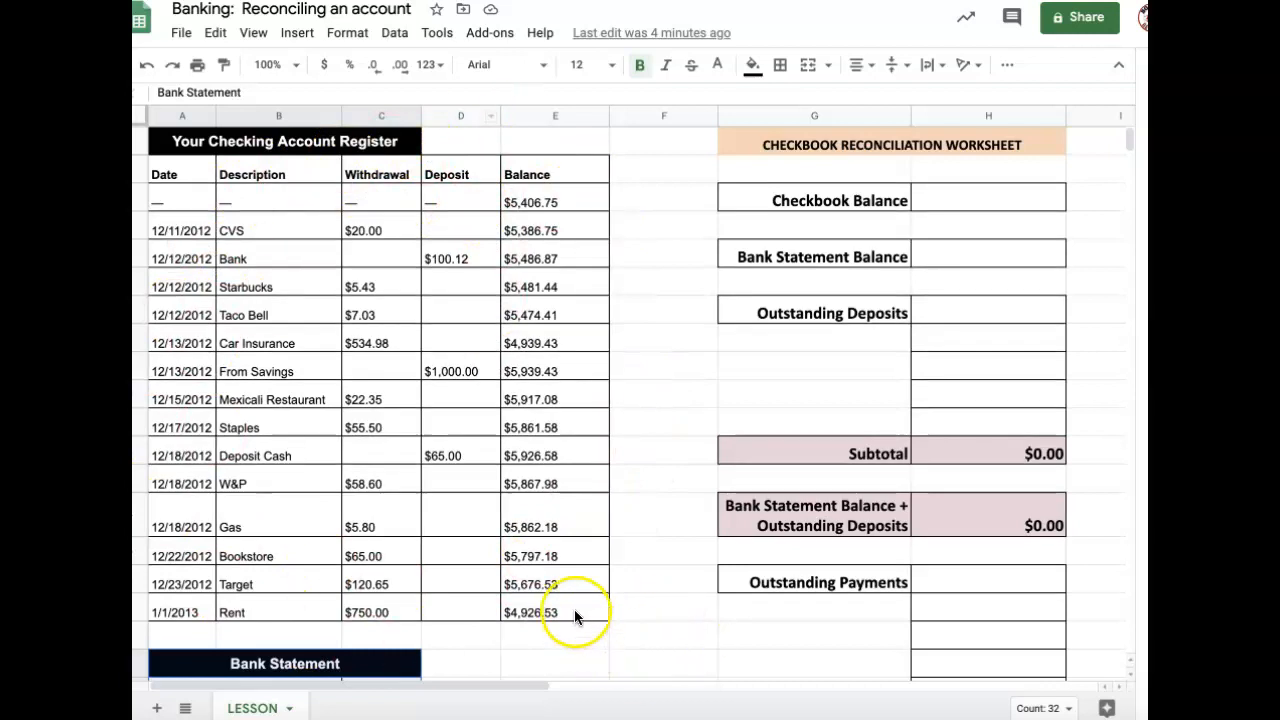
Step: Compare the final register balance with the bank statement's ending balance
{"action": "left_click", "coordinate": [535, 608]}
{"action": "left_click", "coordinate": [546, 638]}
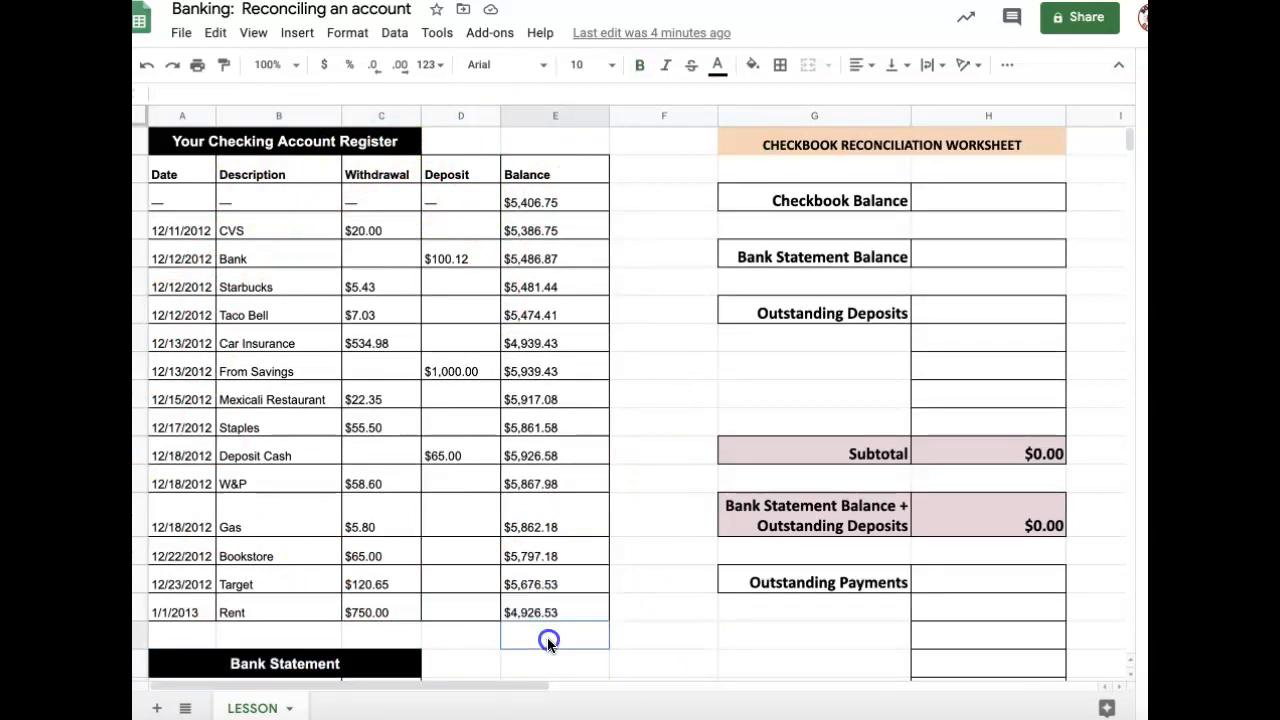
{"action": "scroll", "coordinate": [547, 637], "scroll_direction": "down", "scroll_amount": 3}
{"action": "scroll", "coordinate": [547, 637], "scroll_direction": "down", "scroll_amount": 5}
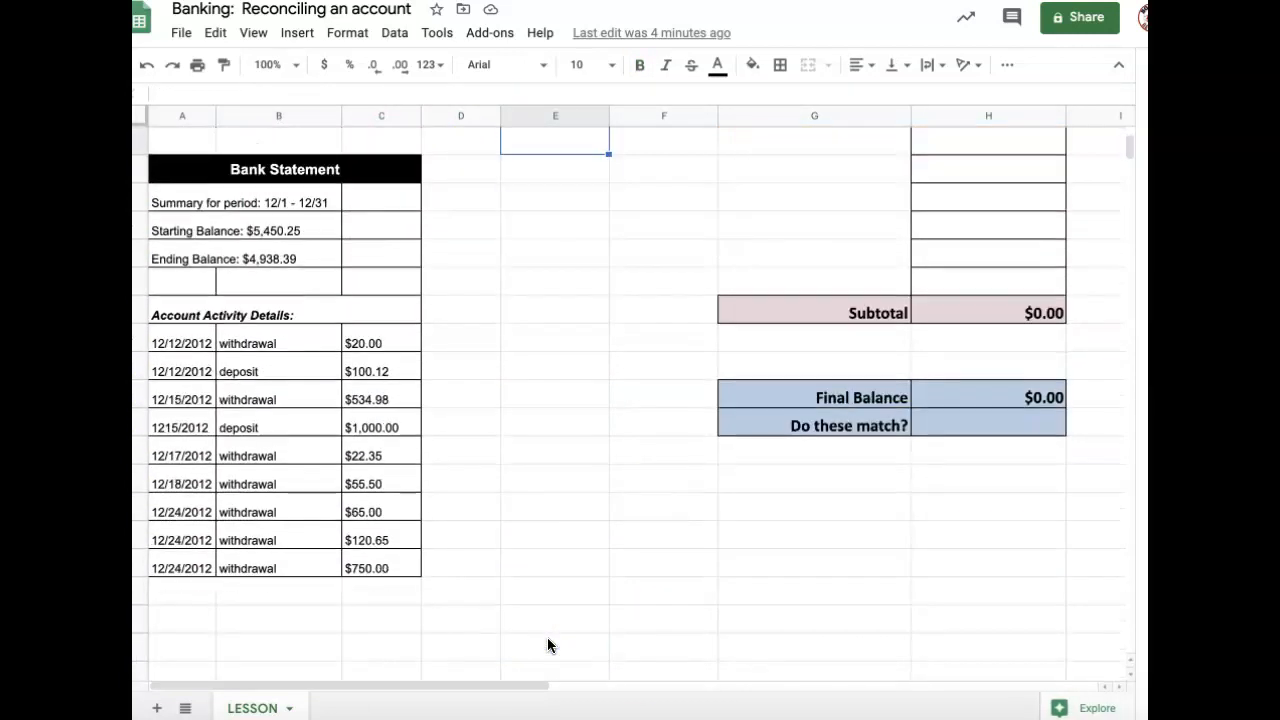
{"action": "left_click", "coordinate": [266, 259]}
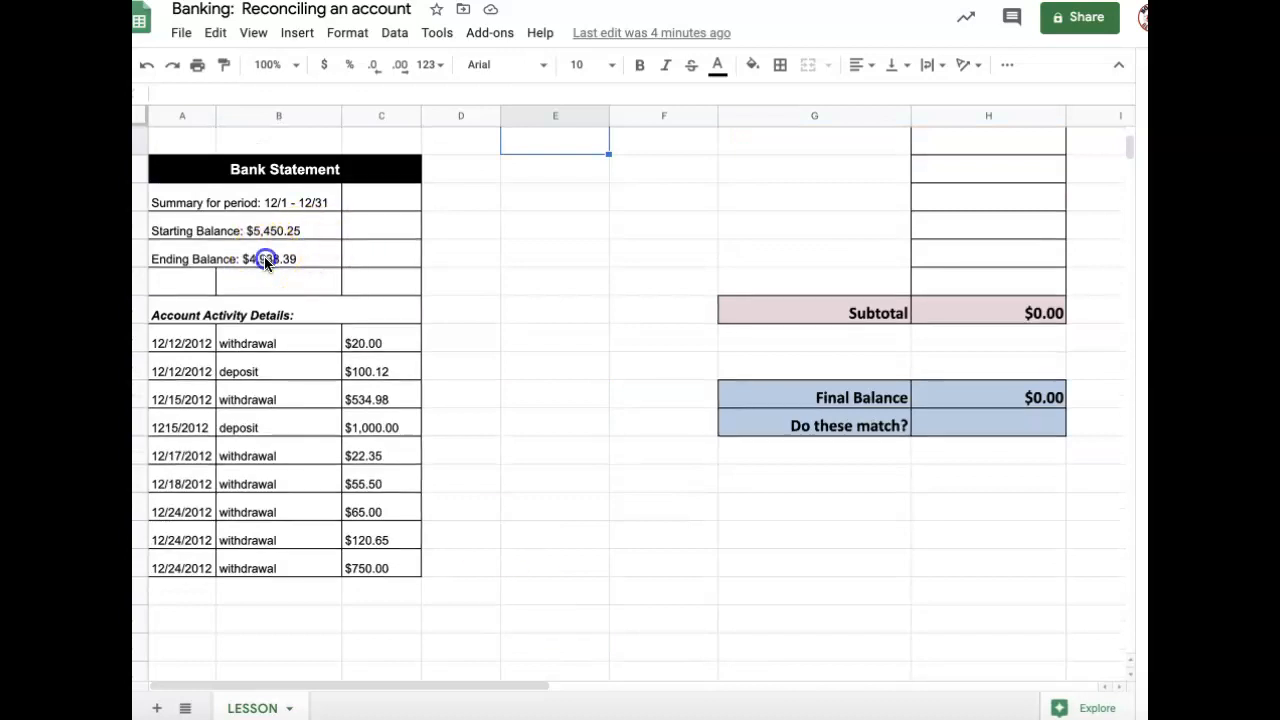
{"action": "left_click", "coordinate": [441, 263]}
{"action": "scroll", "coordinate": [441, 264], "scroll_direction": "up", "scroll_amount": 1}
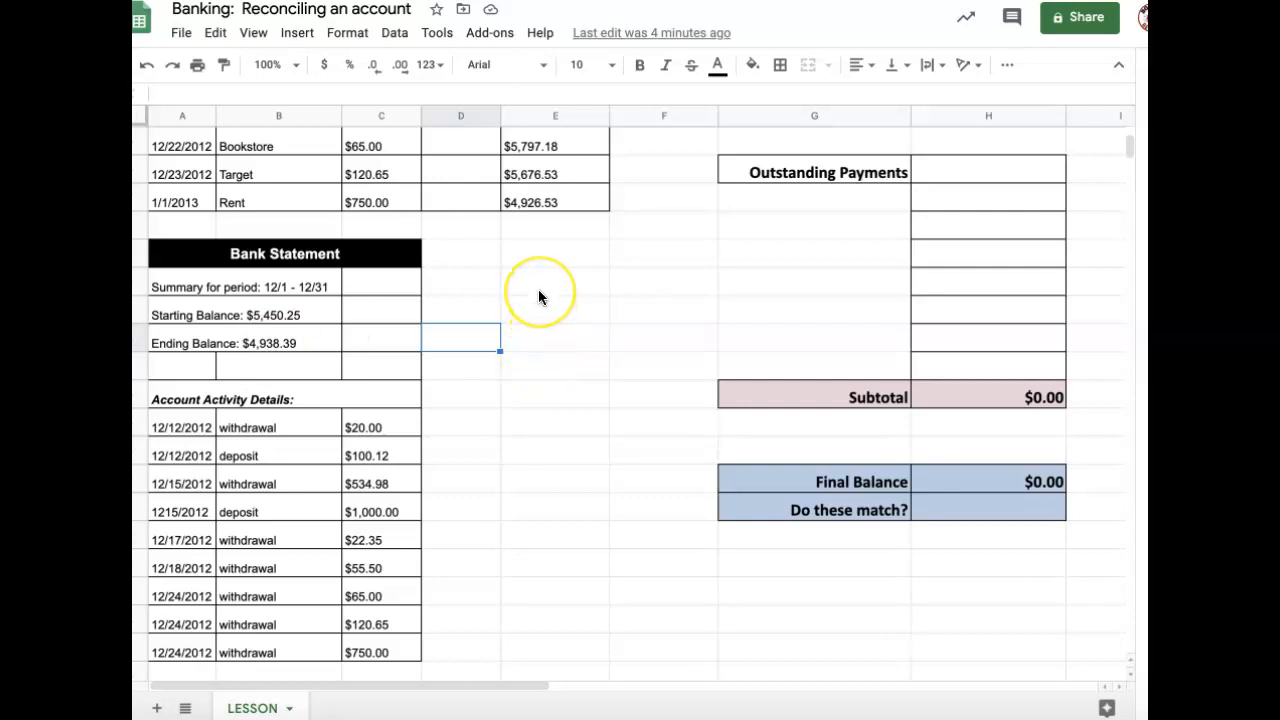
{"action": "scroll", "coordinate": [540, 292], "scroll_direction": "up", "scroll_amount": 5}
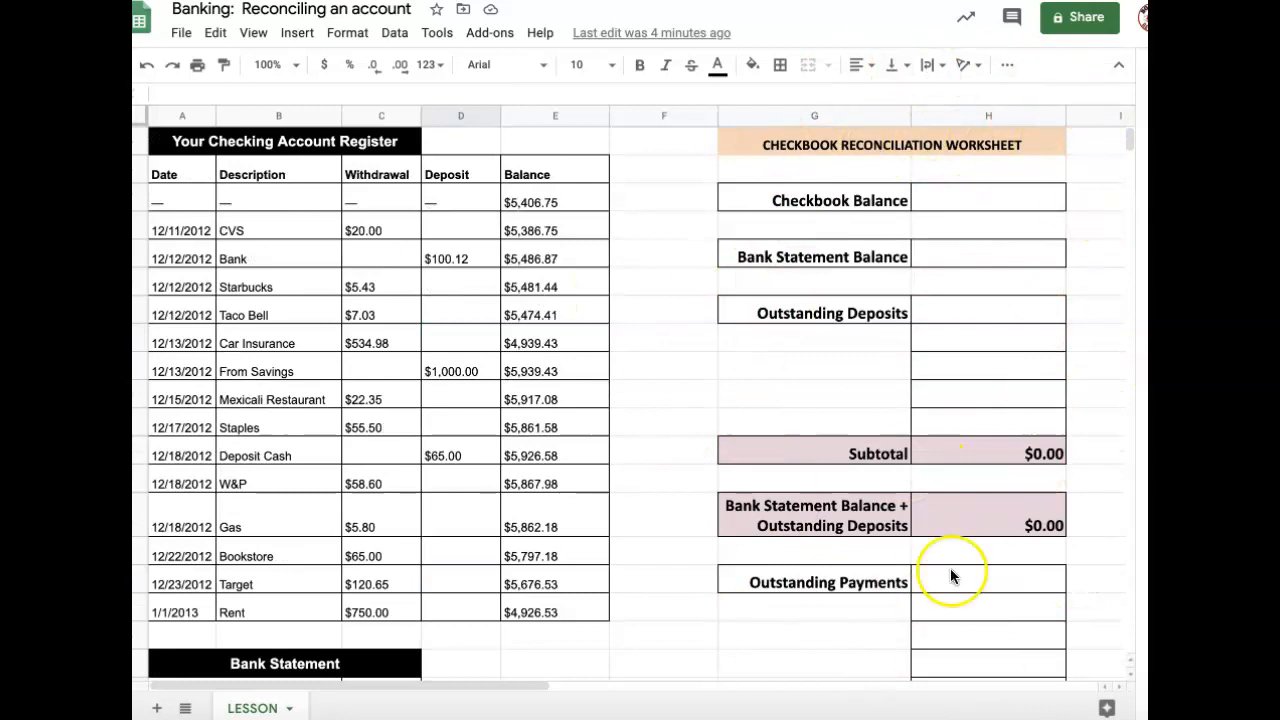
Step: Review the checkbook reconciliation worksheet from its title to the Do these match? row
{"action": "left_click_drag", "start_coordinate": [738, 140], "coordinate": [999, 456]}
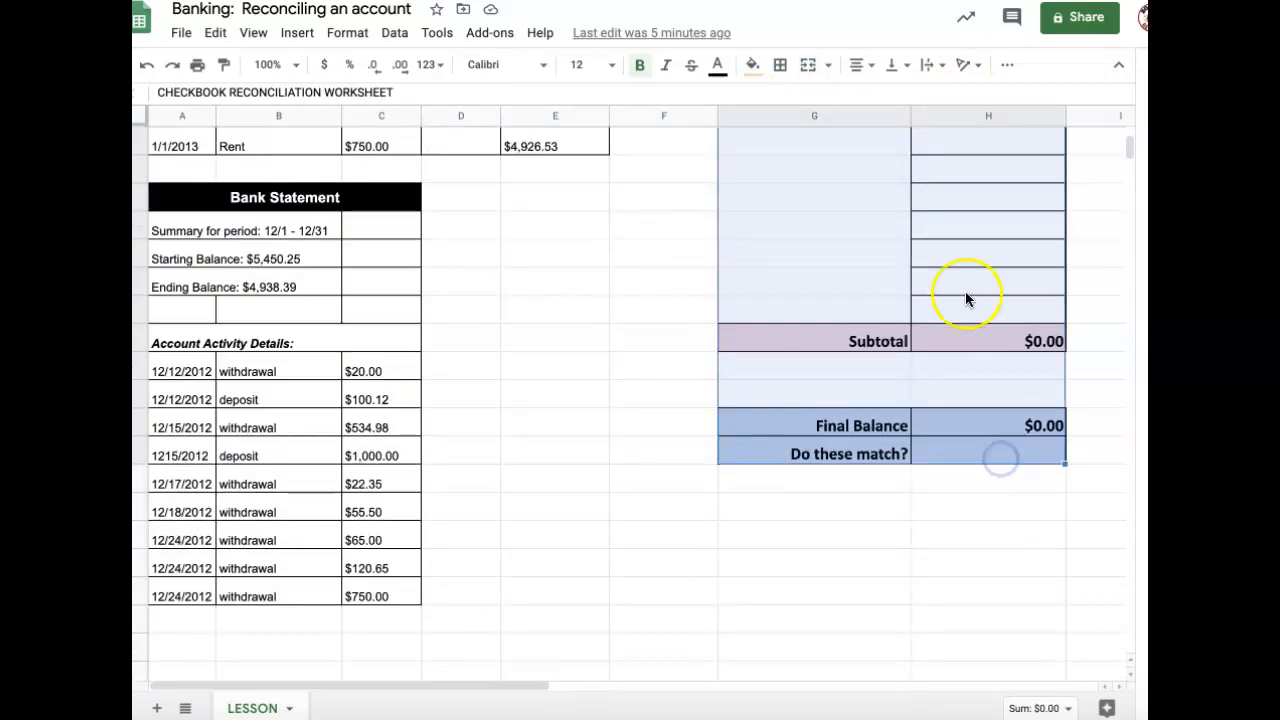
{"action": "scroll", "coordinate": [633, 286], "scroll_direction": "up", "scroll_amount": 2}
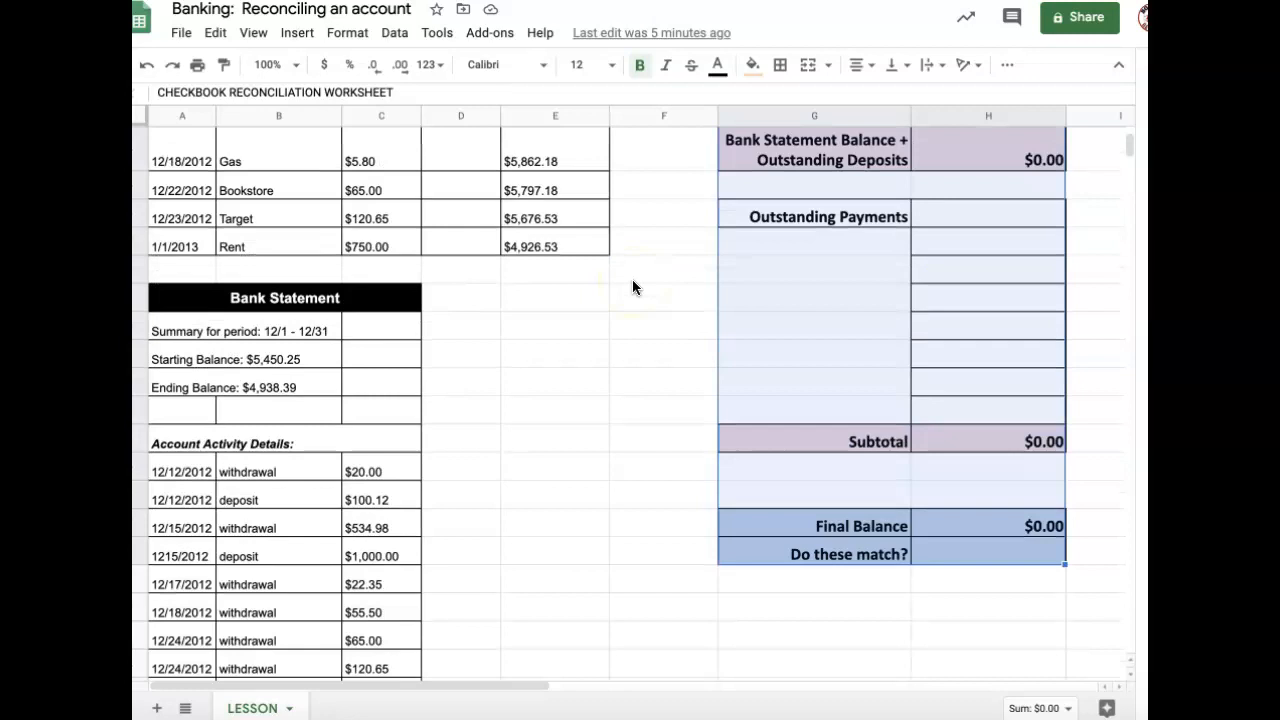
{"action": "scroll", "coordinate": [632, 279], "scroll_direction": "up", "scroll_amount": 6}
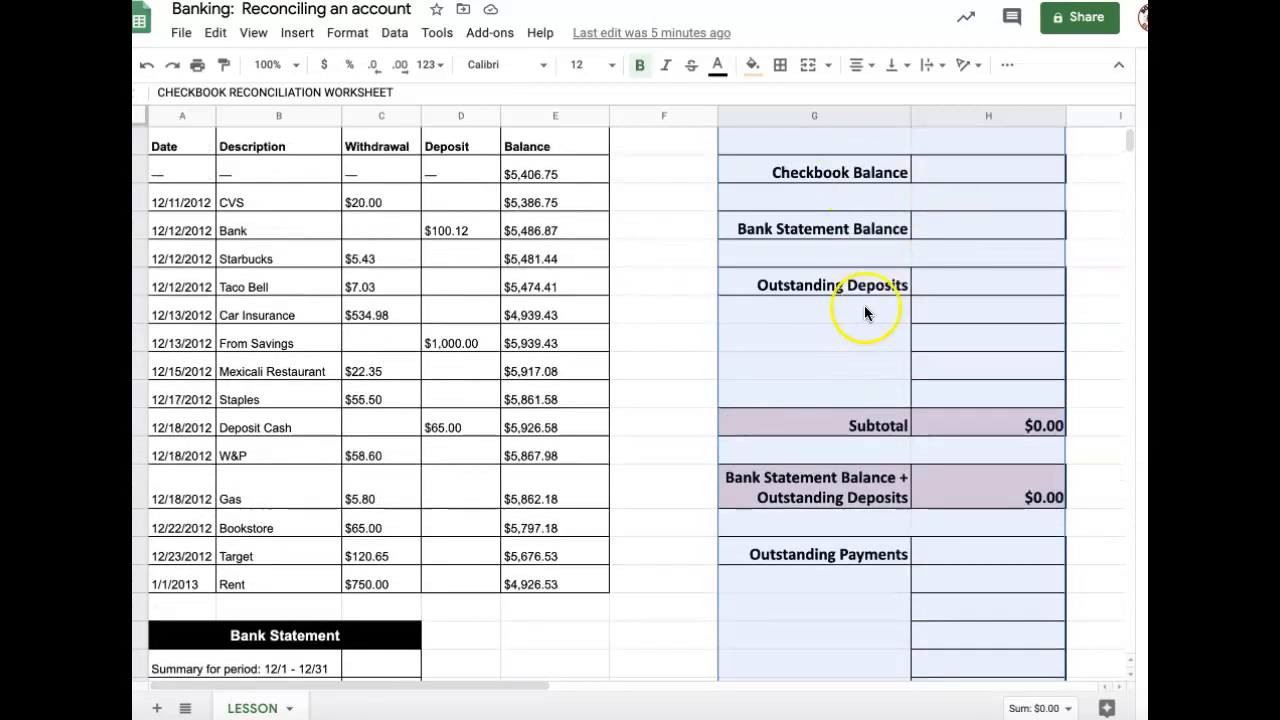
{"action": "scroll", "coordinate": [864, 305], "scroll_direction": "down", "scroll_amount": 3}
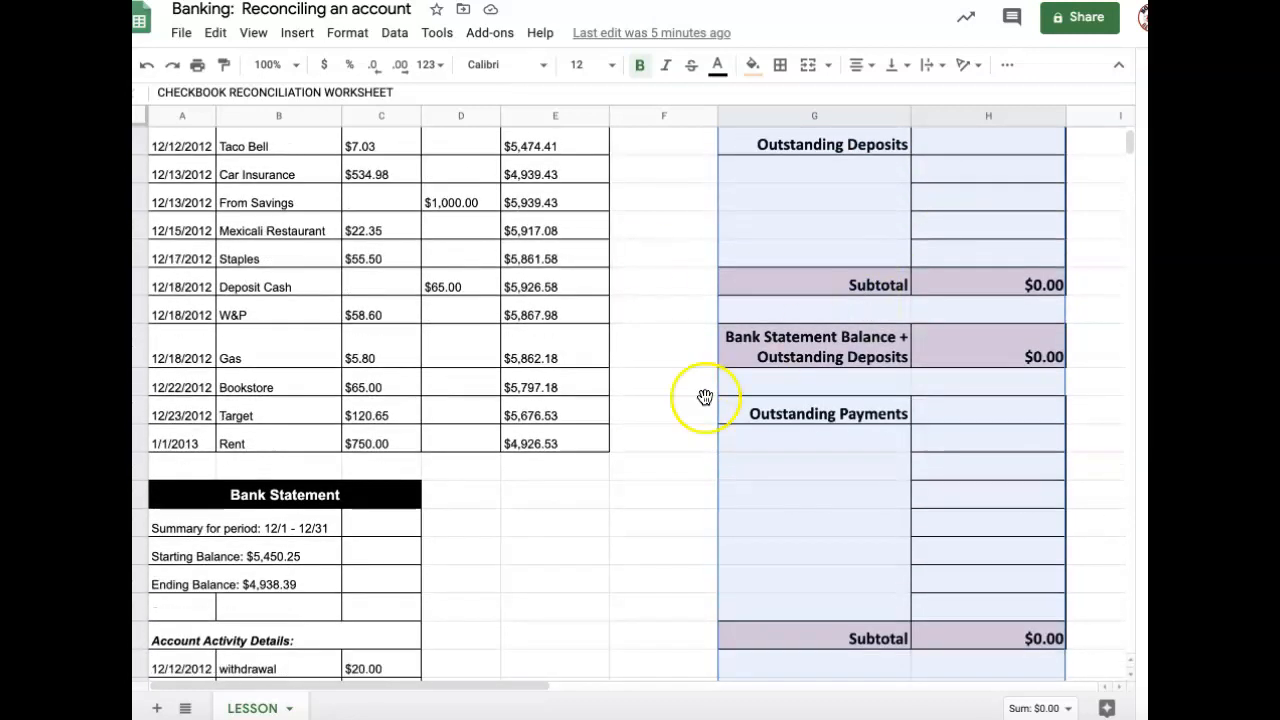
{"action": "left_click", "coordinate": [640, 520]}
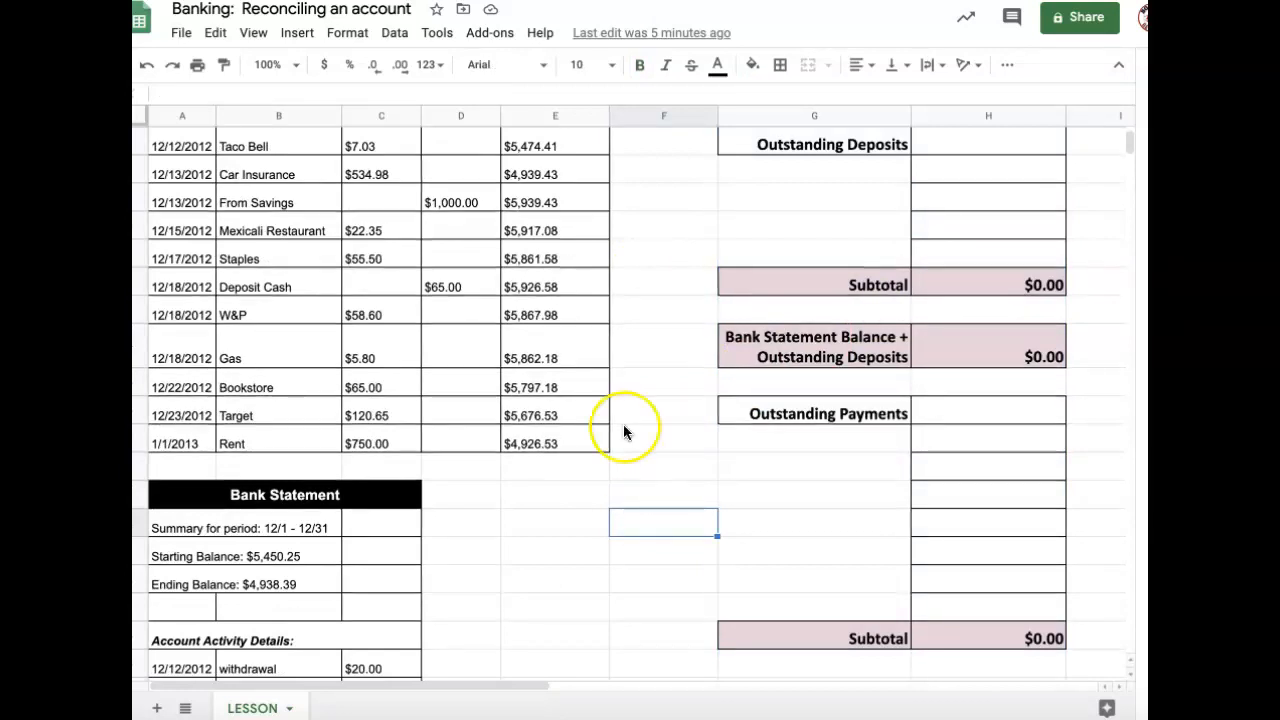
Step: Shade the $20.00 withdrawal row of the bank statement light-medium gray to mark it as matching the CVS register entry
{"action": "scroll", "coordinate": [591, 143], "scroll_direction": "up", "scroll_amount": 3}
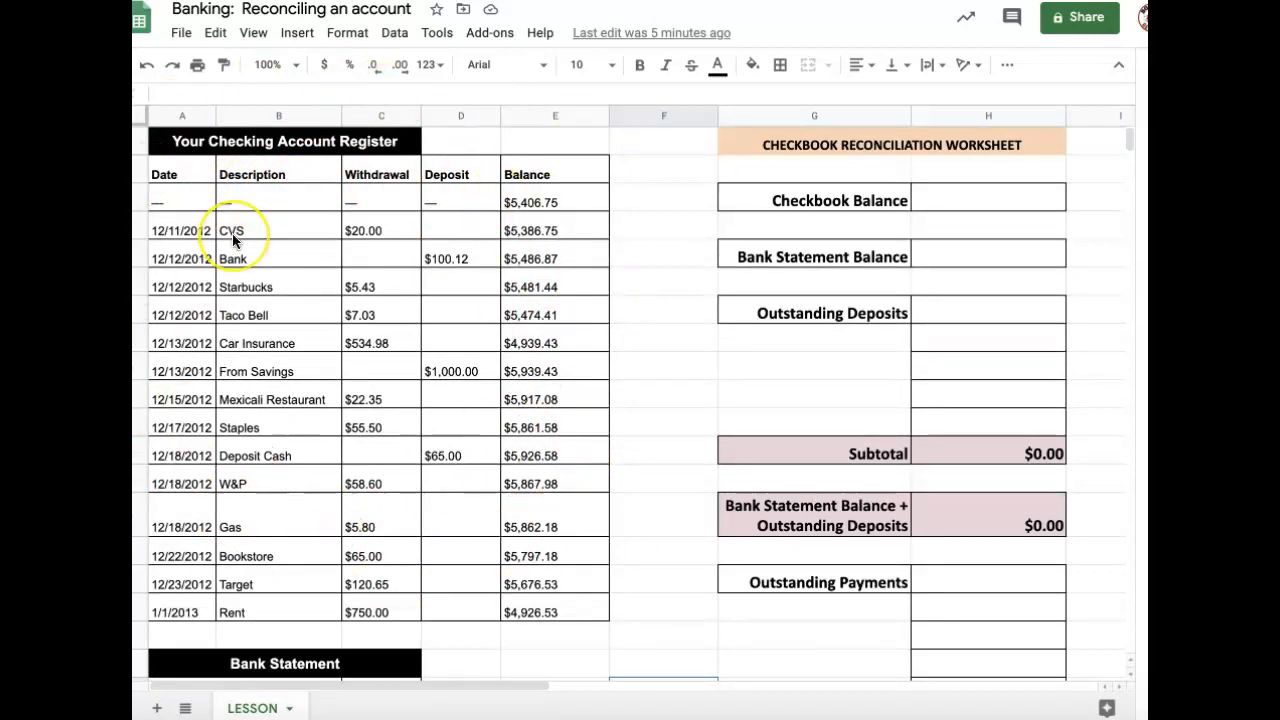
{"action": "scroll", "coordinate": [232, 233], "scroll_direction": "down", "scroll_amount": 5}
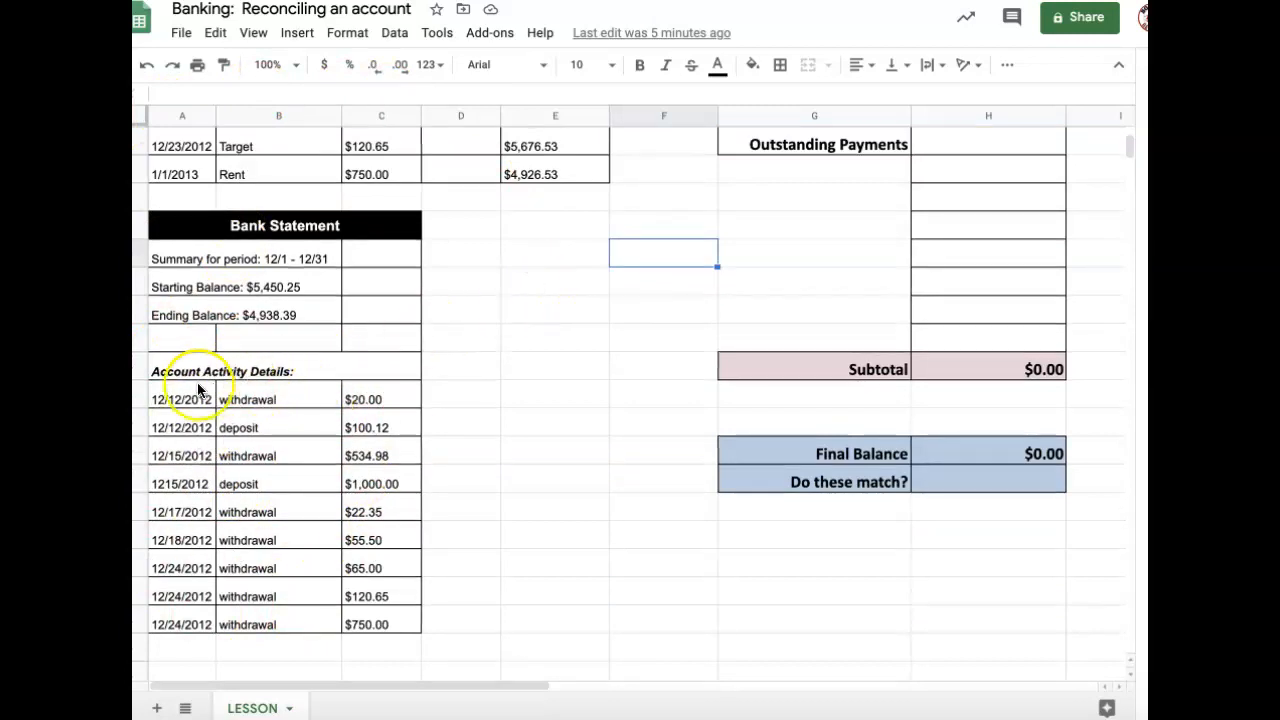
{"action": "left_click_drag", "start_coordinate": [172, 401], "coordinate": [357, 399]}
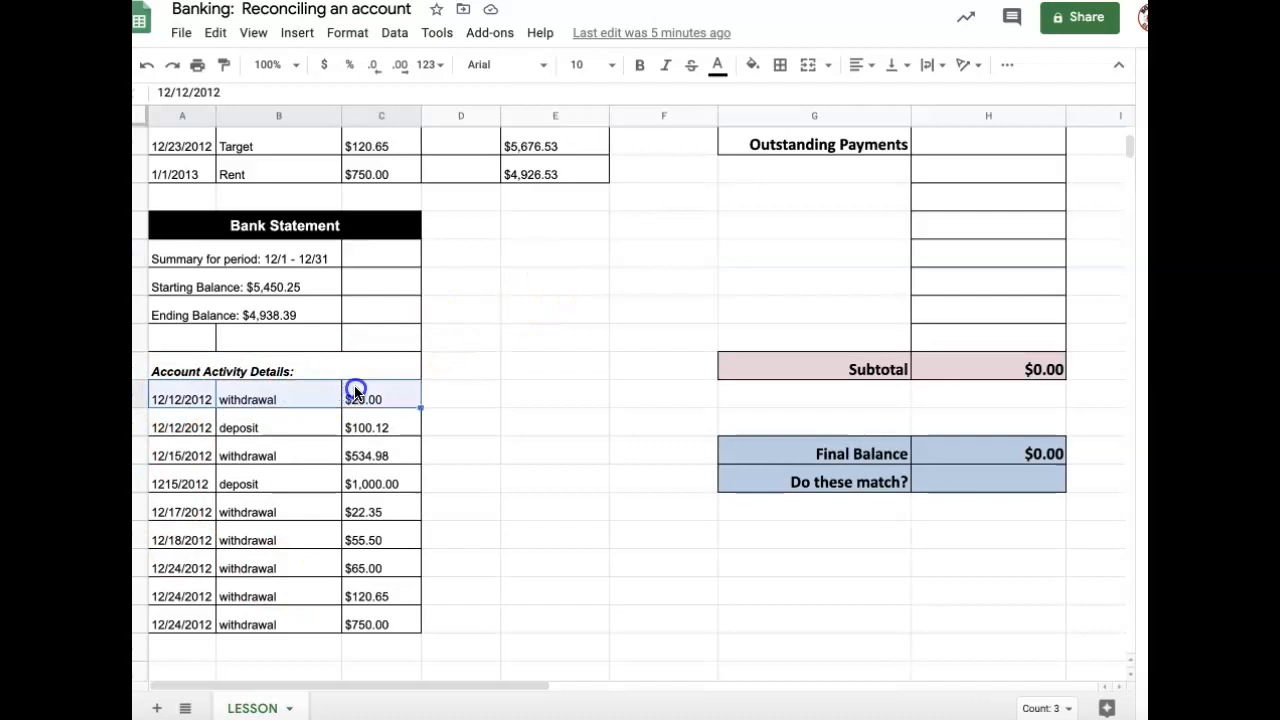
{"action": "left_click", "coordinate": [752, 65]}
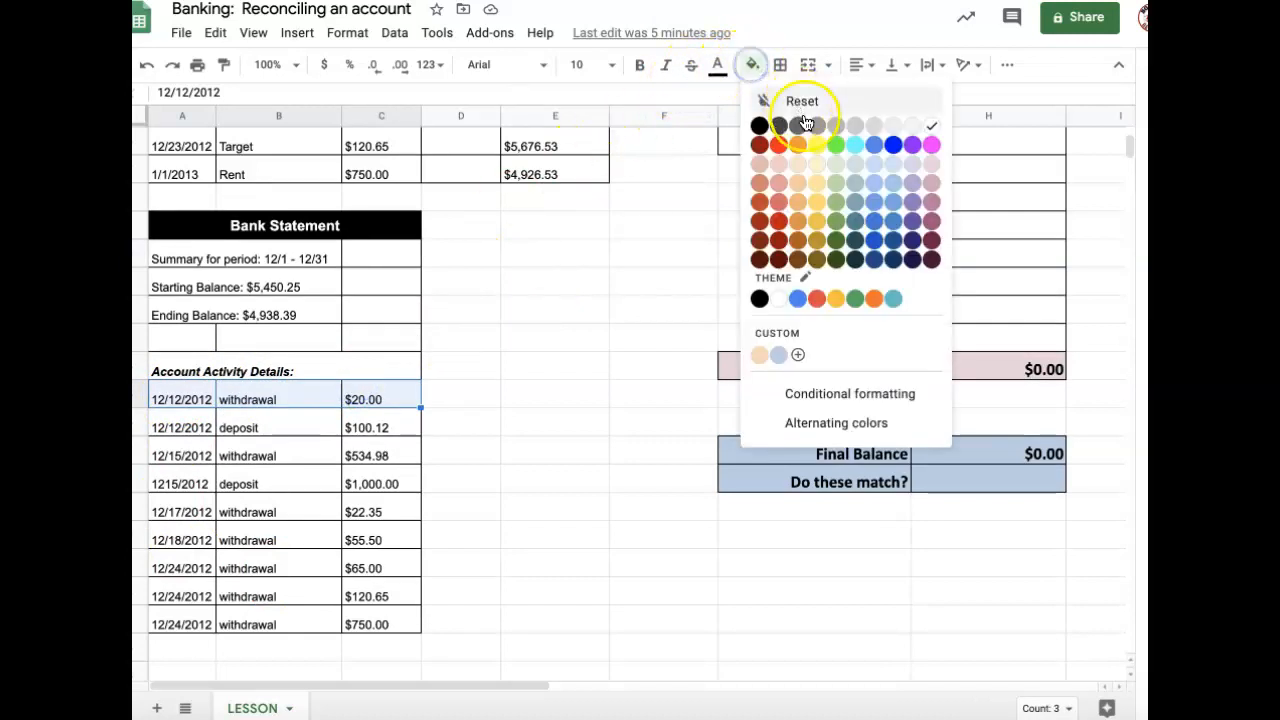
{"action": "left_click", "coordinate": [836, 125]}
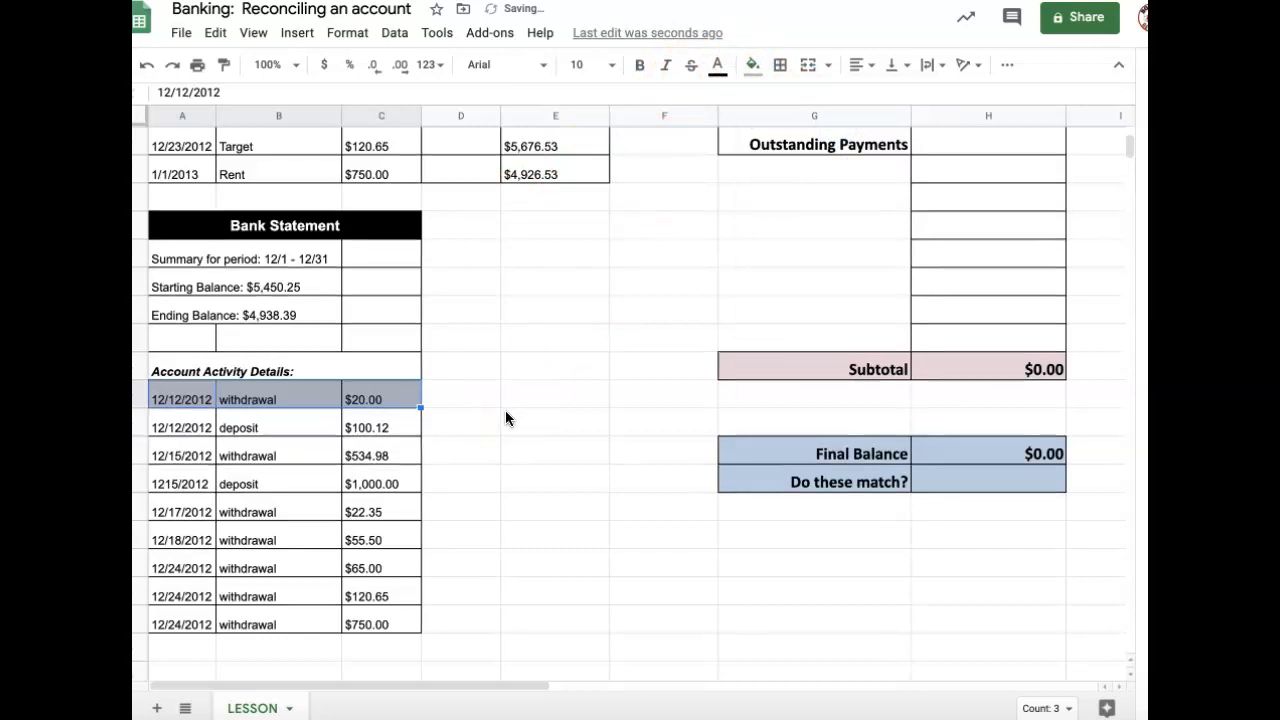
Step: Shade the CVS entry in the checking account register dark gray, from its date through the Deposit column
{"action": "scroll", "coordinate": [512, 356], "scroll_direction": "up", "scroll_amount": 5}
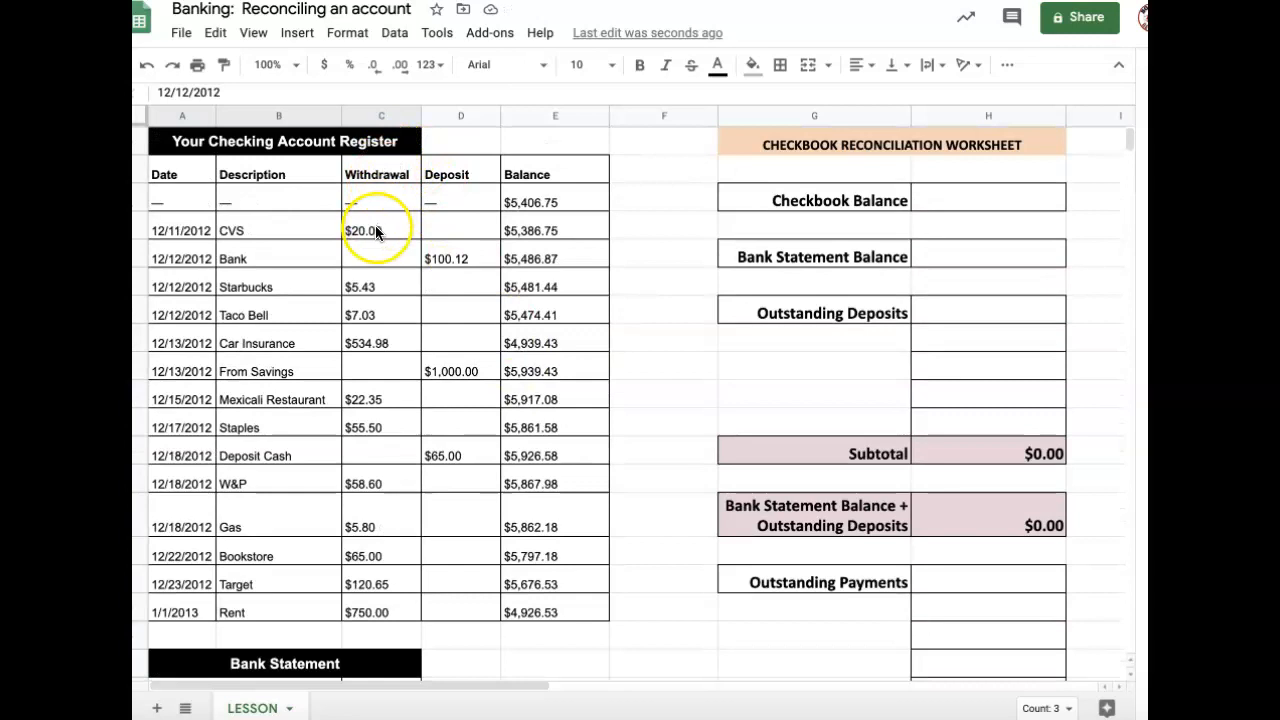
{"action": "left_click_drag", "start_coordinate": [181, 226], "coordinate": [443, 228]}
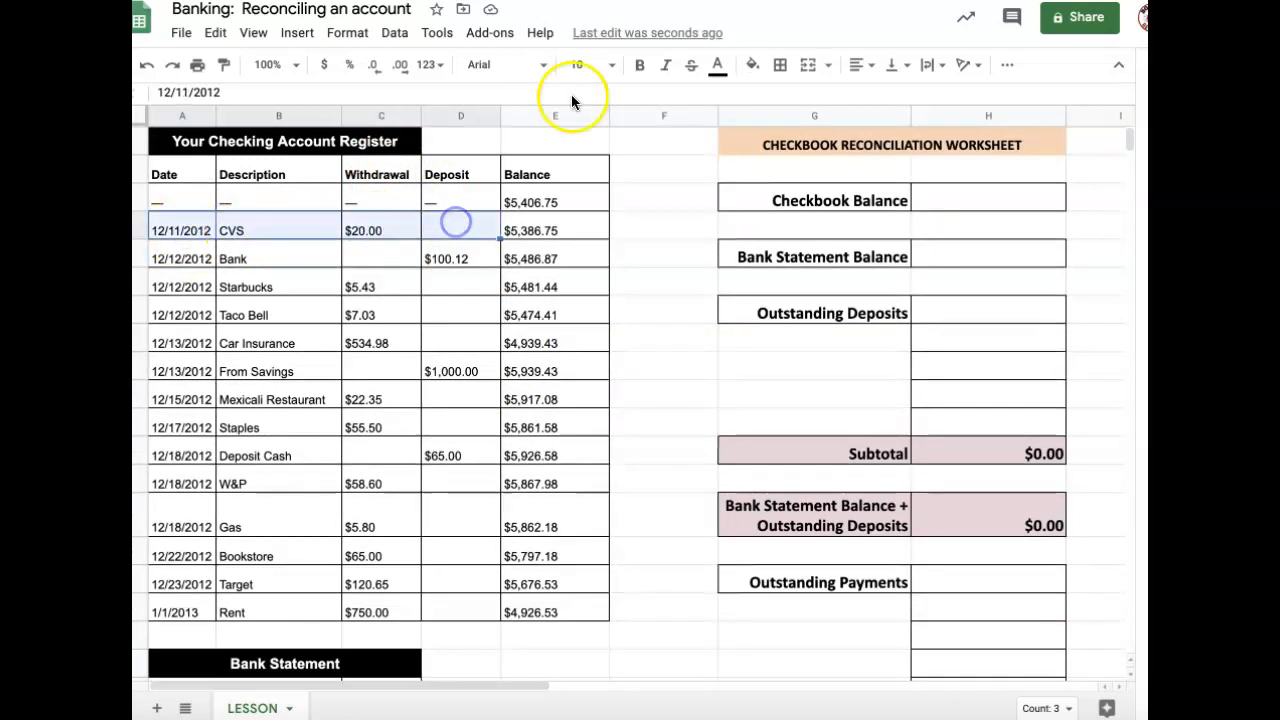
{"action": "left_click", "coordinate": [752, 65]}
{"action": "left_click", "coordinate": [816, 126]}
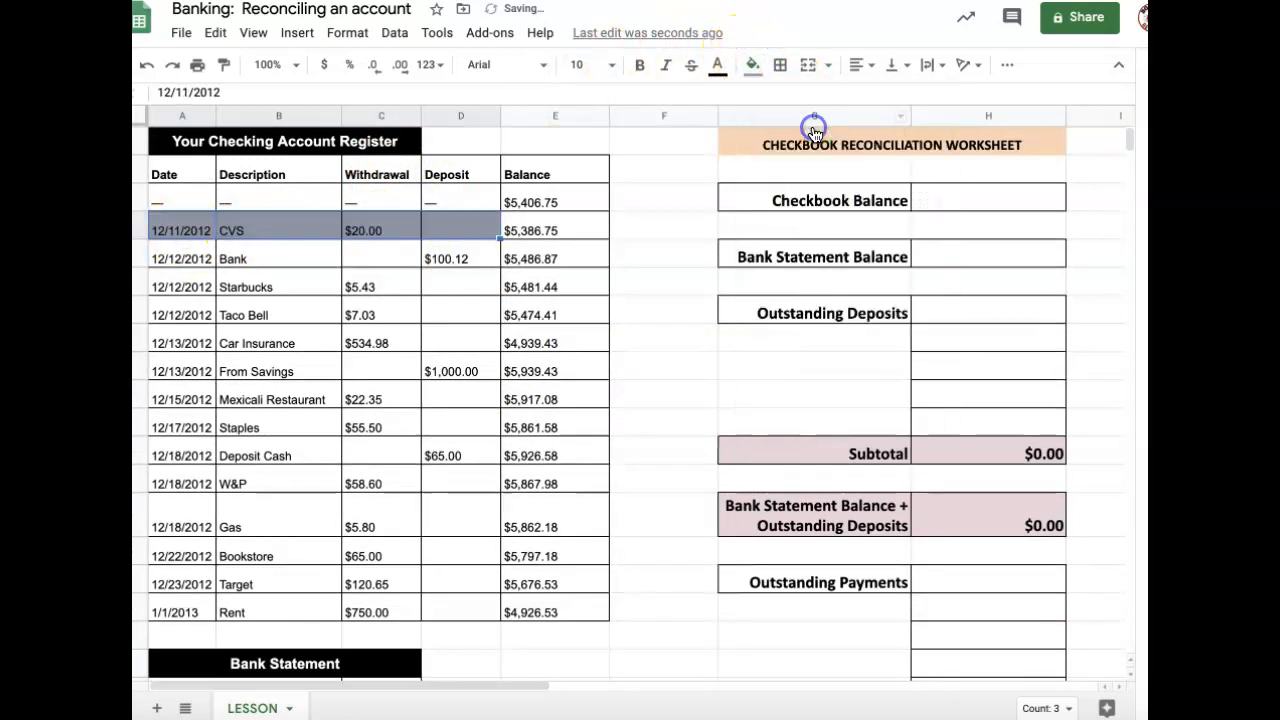
{"action": "left_click", "coordinate": [664, 296]}
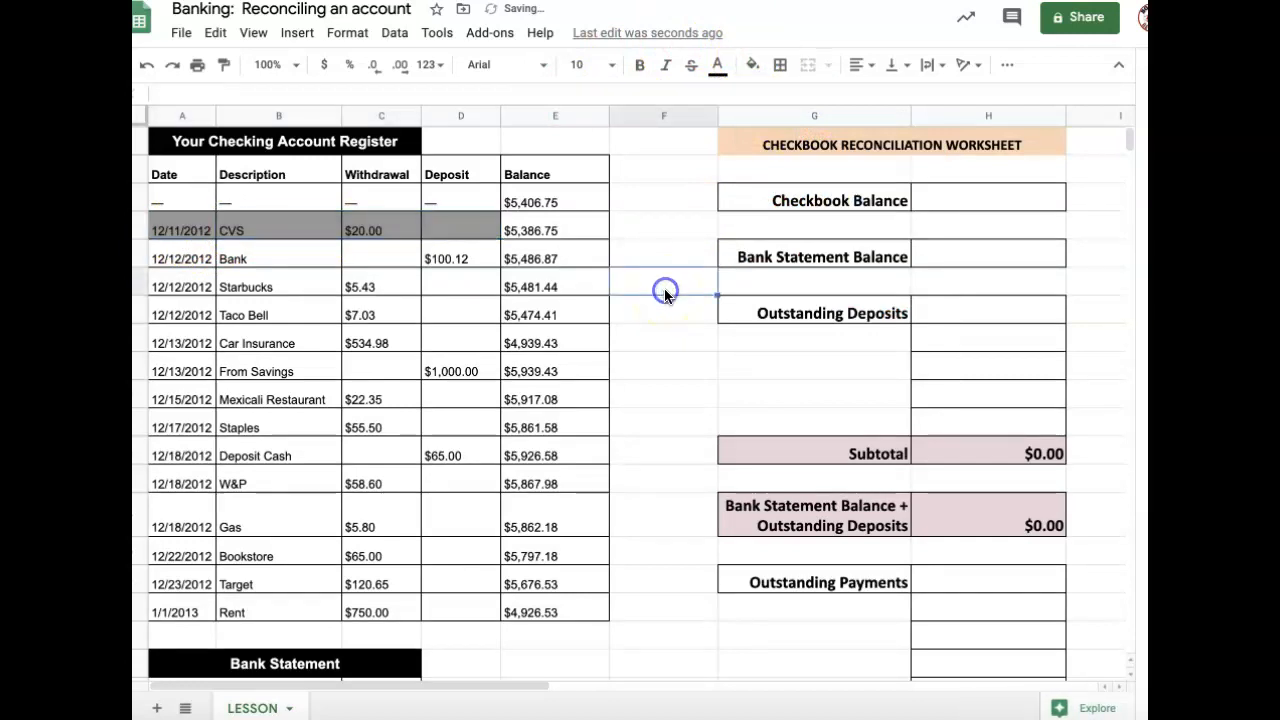
Step: Find the register entry matching the statement's $100.12 deposit and shade that Bank row dark gray from date through deposit
{"action": "scroll", "coordinate": [664, 296], "scroll_direction": "down", "scroll_amount": 3}
{"action": "scroll", "coordinate": [664, 296], "scroll_direction": "down", "scroll_amount": 5}
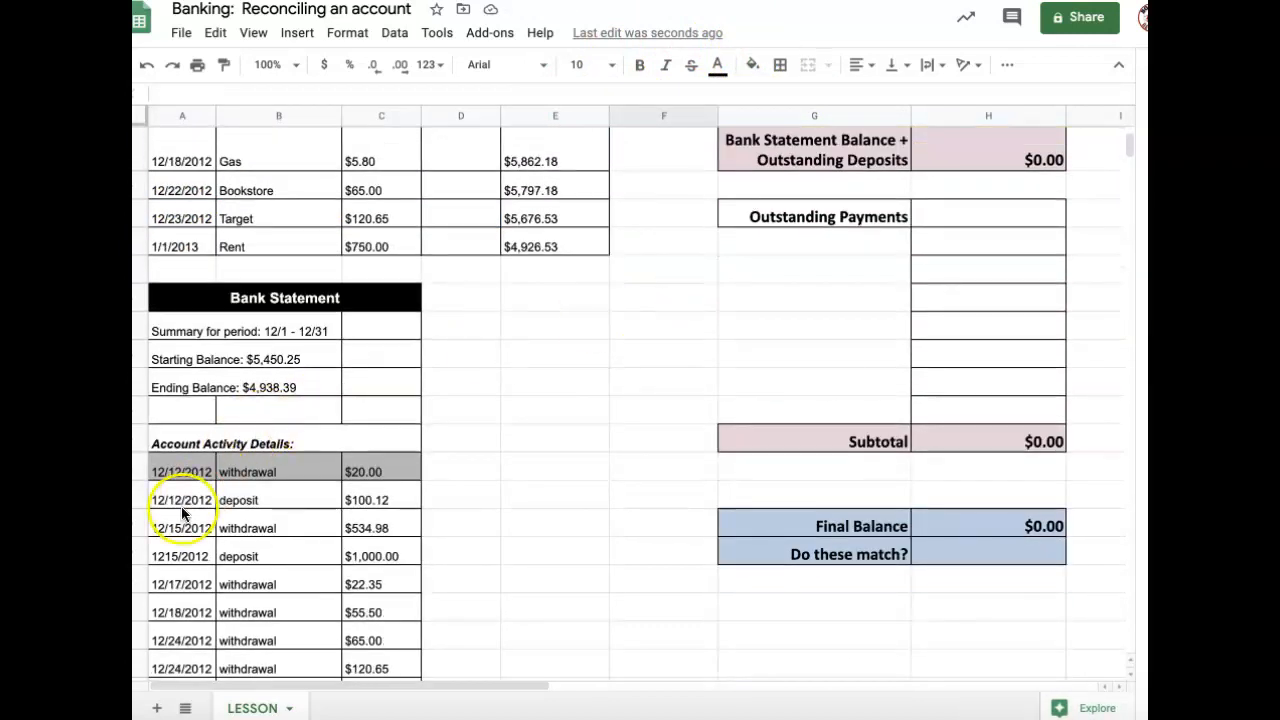
{"action": "left_click_drag", "start_coordinate": [176, 498], "coordinate": [357, 495]}
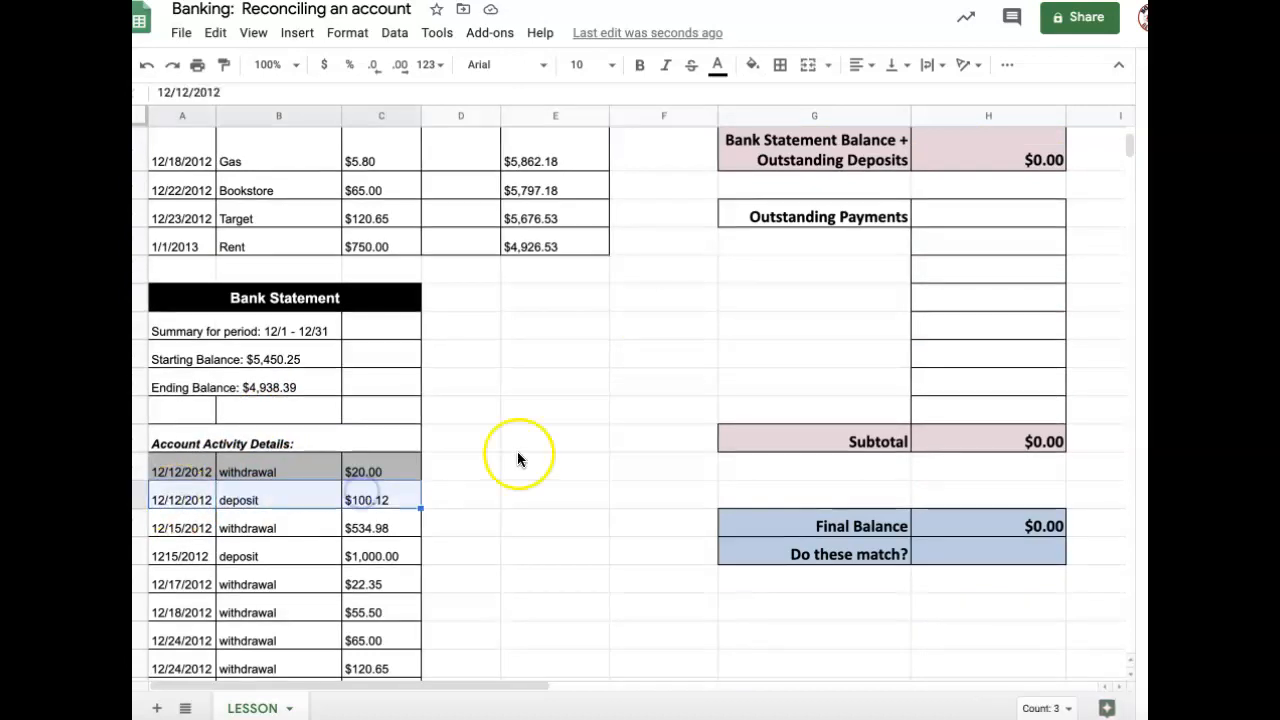
{"action": "scroll", "coordinate": [530, 376], "scroll_direction": "up", "scroll_amount": 6}
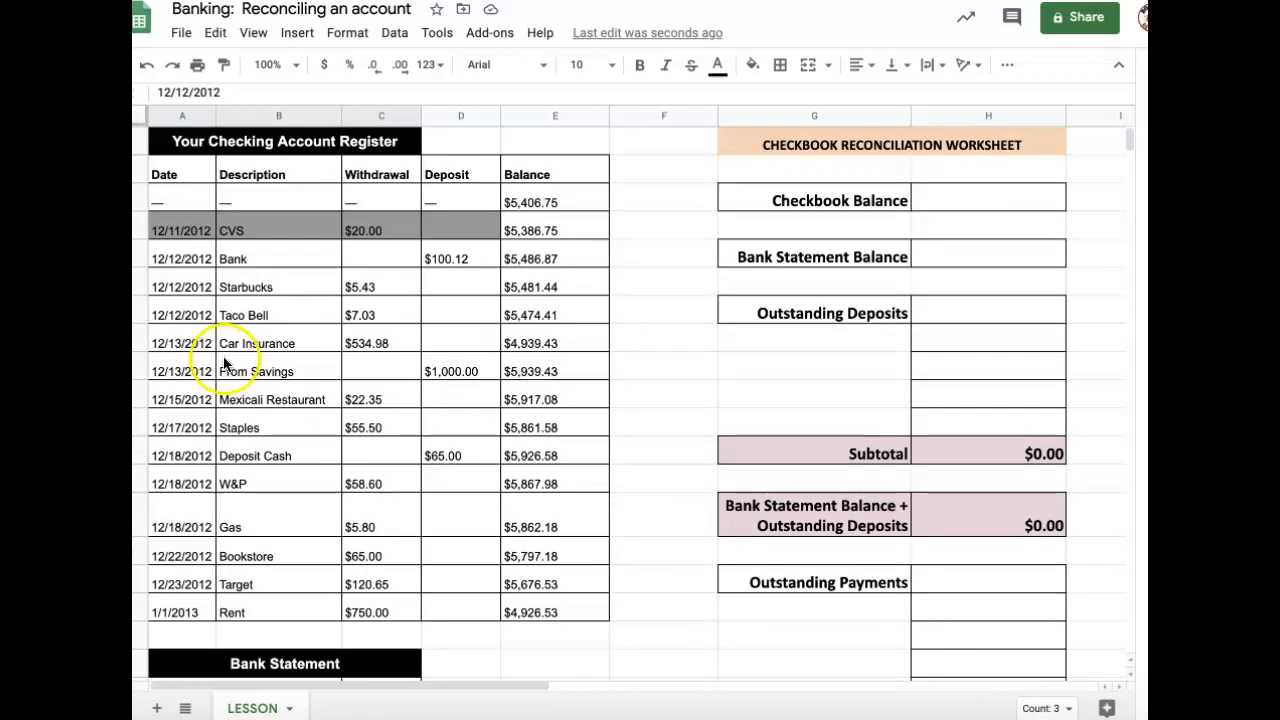
{"action": "left_click_drag", "start_coordinate": [172, 257], "coordinate": [437, 258]}
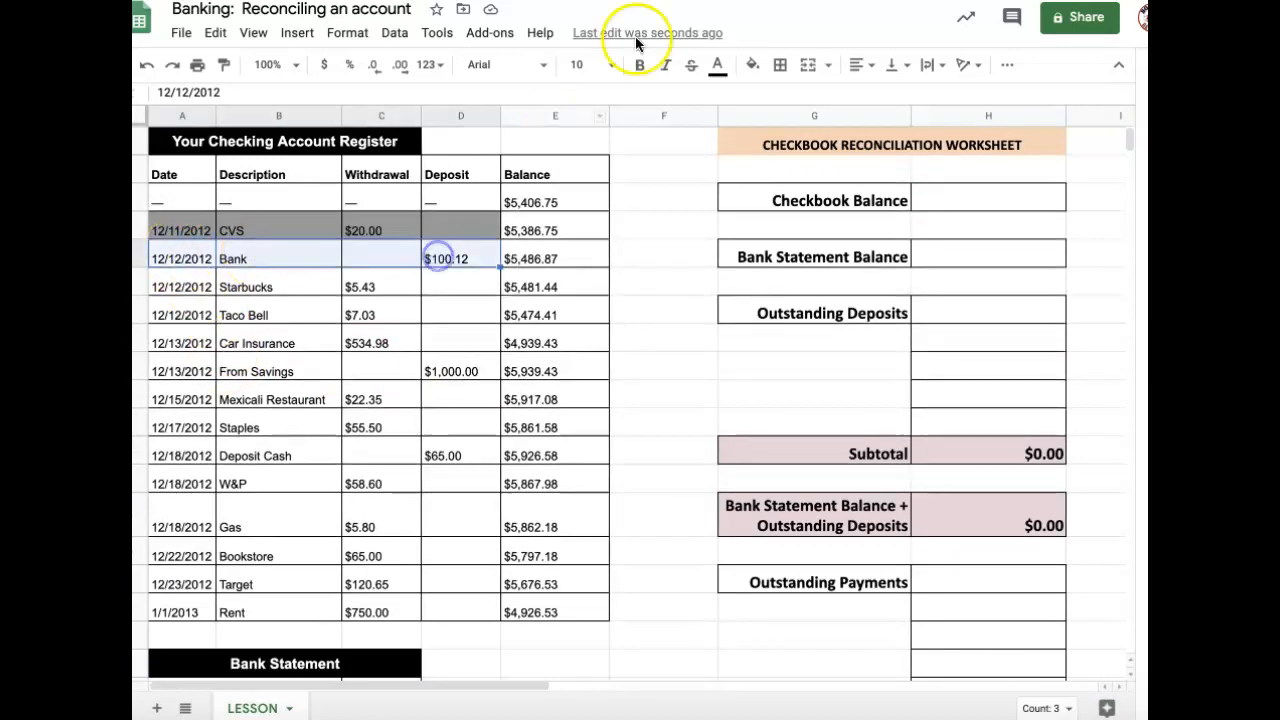
{"action": "left_click", "coordinate": [752, 64]}
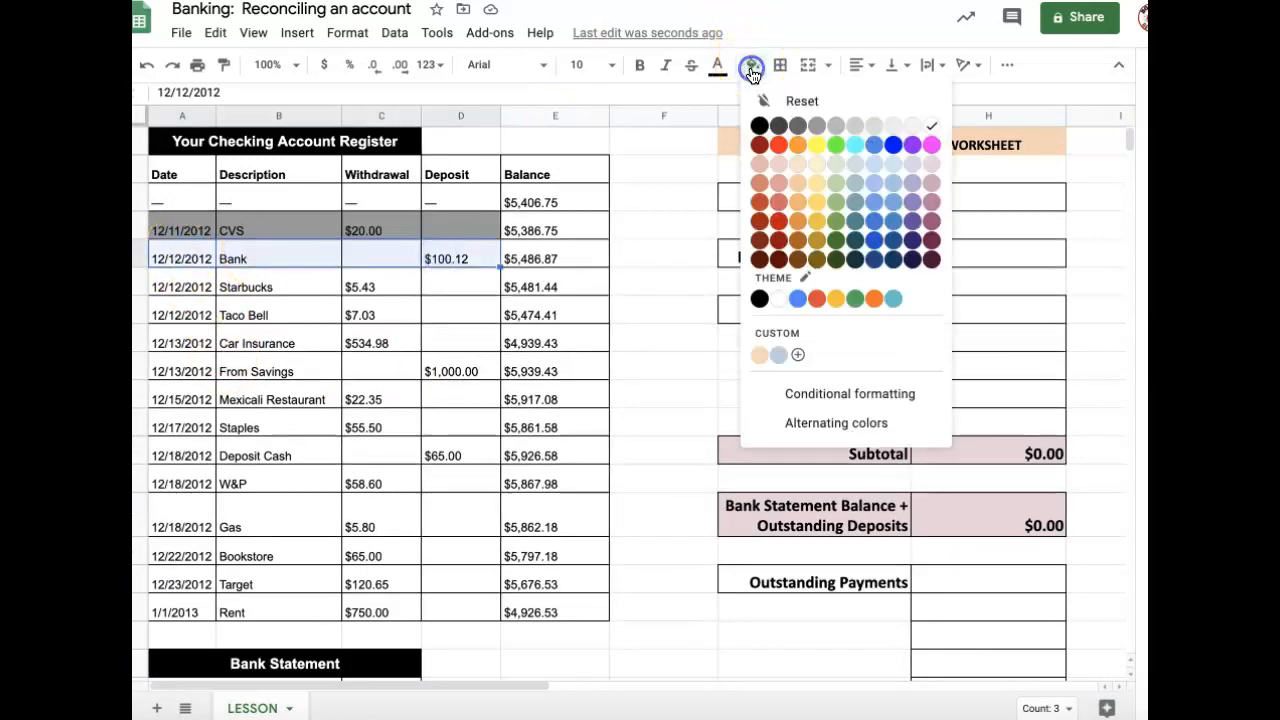
{"action": "left_click", "coordinate": [816, 128]}
{"action": "left_click", "coordinate": [612, 278]}
Step: Shade the $100.12 deposit row in the bank statement's account activity dark gray
{"action": "scroll", "coordinate": [612, 278], "scroll_direction": "down", "scroll_amount": 1}
{"action": "scroll", "coordinate": [612, 284], "scroll_direction": "down", "scroll_amount": 4}
{"action": "left_click_drag", "start_coordinate": [176, 456], "coordinate": [338, 454]}
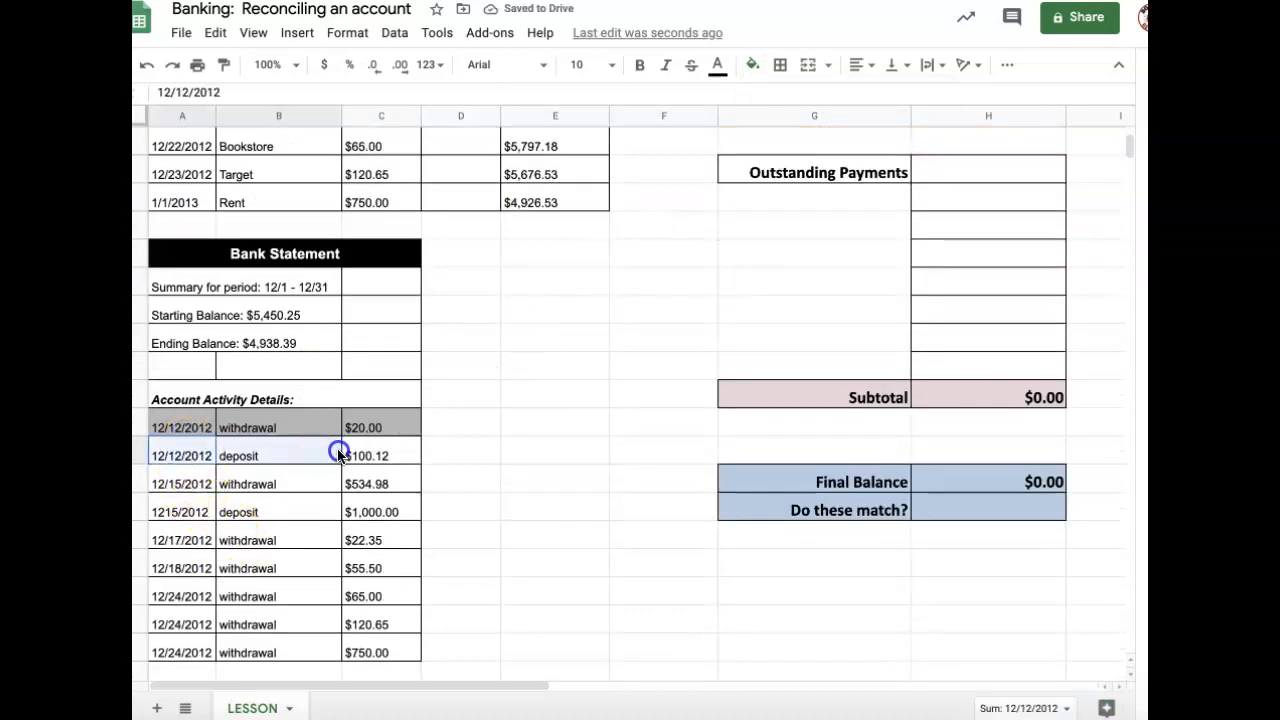
{"action": "left_click", "coordinate": [752, 64]}
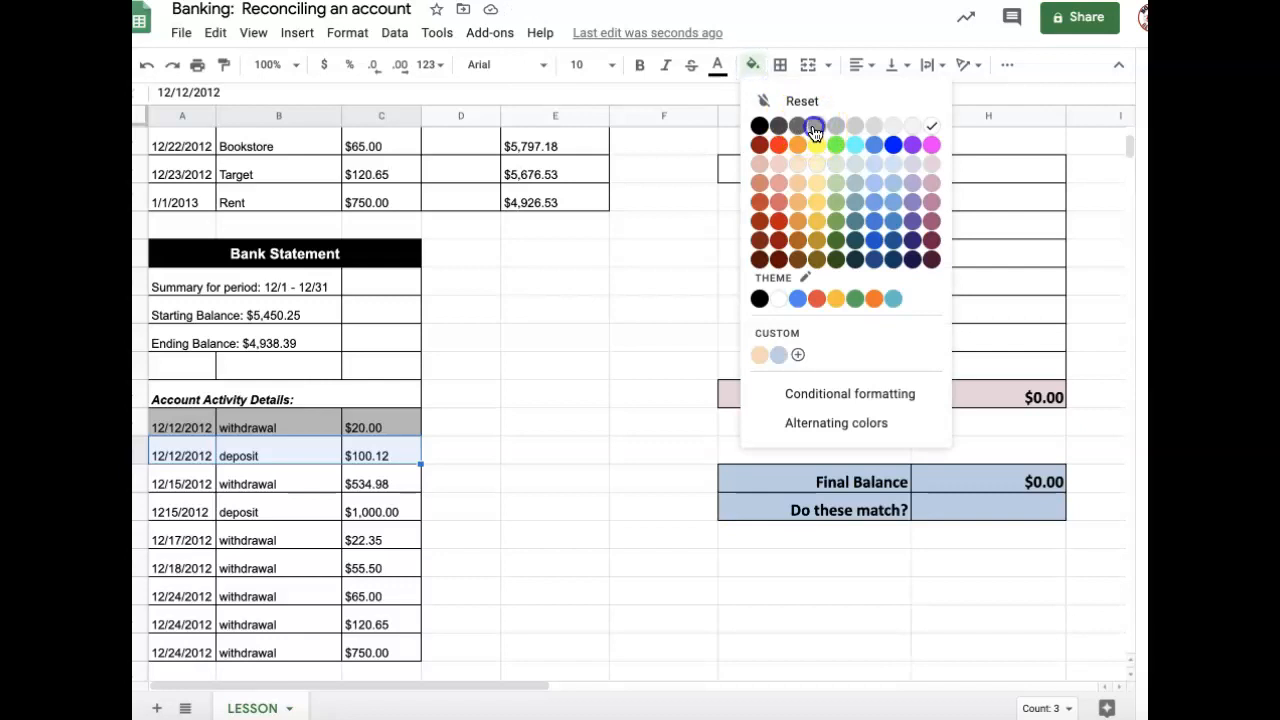
{"action": "left_click", "coordinate": [815, 130]}
{"action": "left_click", "coordinate": [584, 350]}
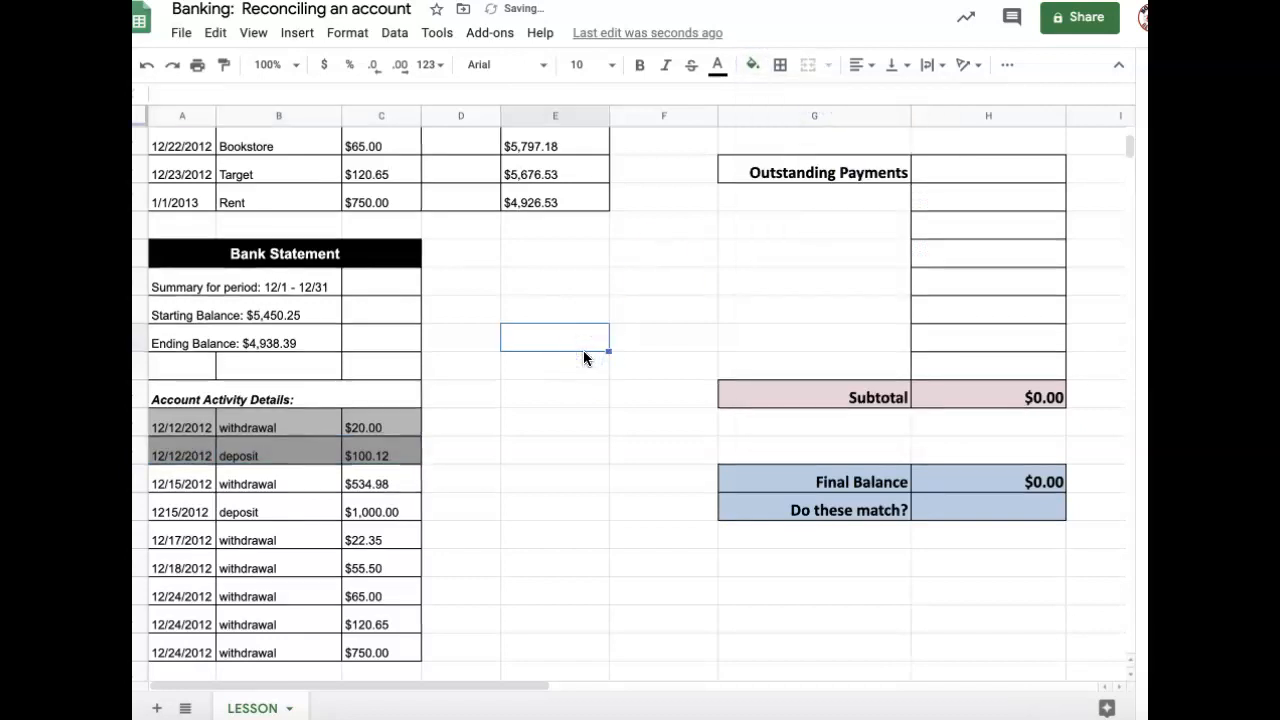
Step: Change the shading of the statement's $20.00 withdrawal row to the same dark gray as the $100.12 deposit row
{"action": "left_click_drag", "start_coordinate": [194, 430], "coordinate": [371, 424]}
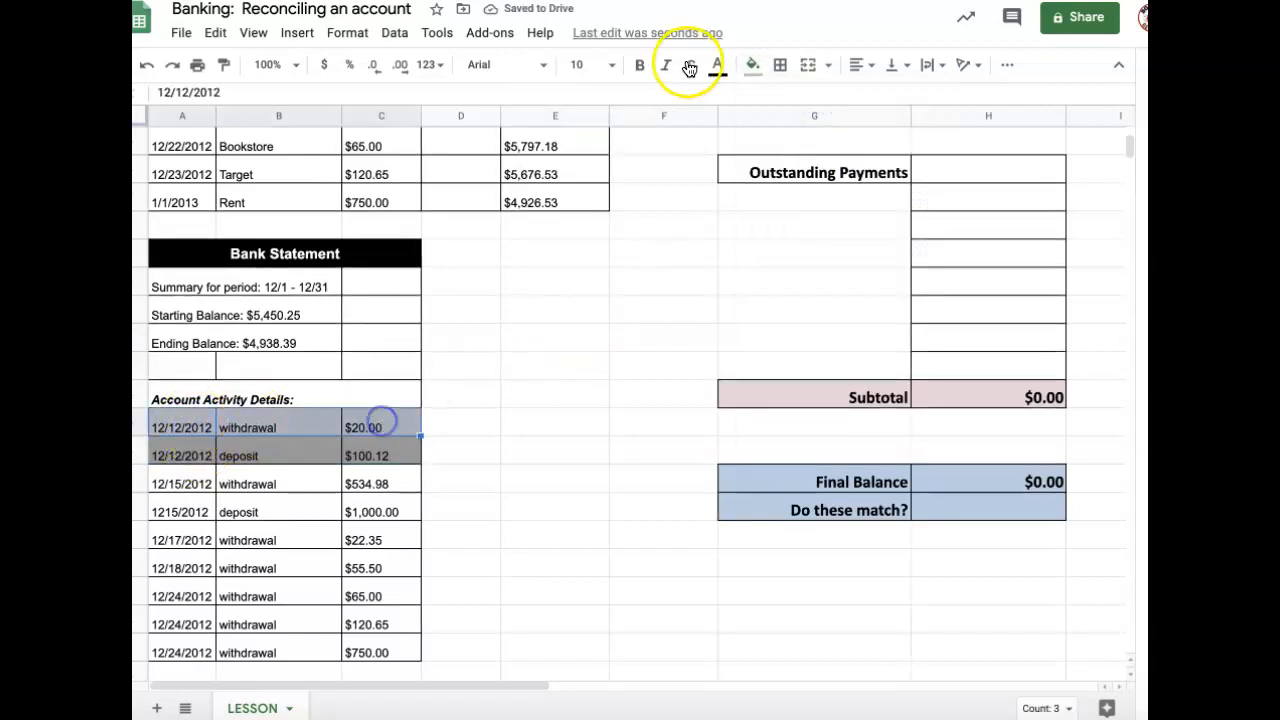
{"action": "left_click", "coordinate": [752, 64]}
{"action": "left_click", "coordinate": [818, 125]}
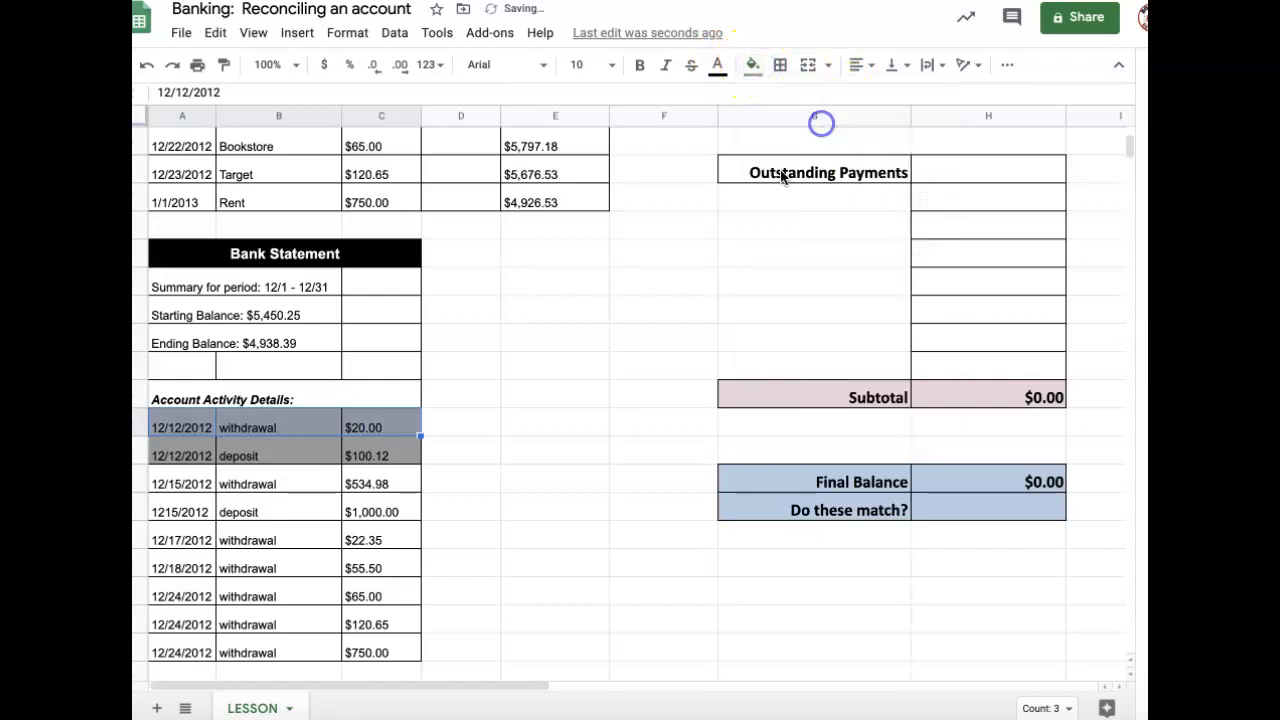
{"action": "left_click", "coordinate": [634, 340]}
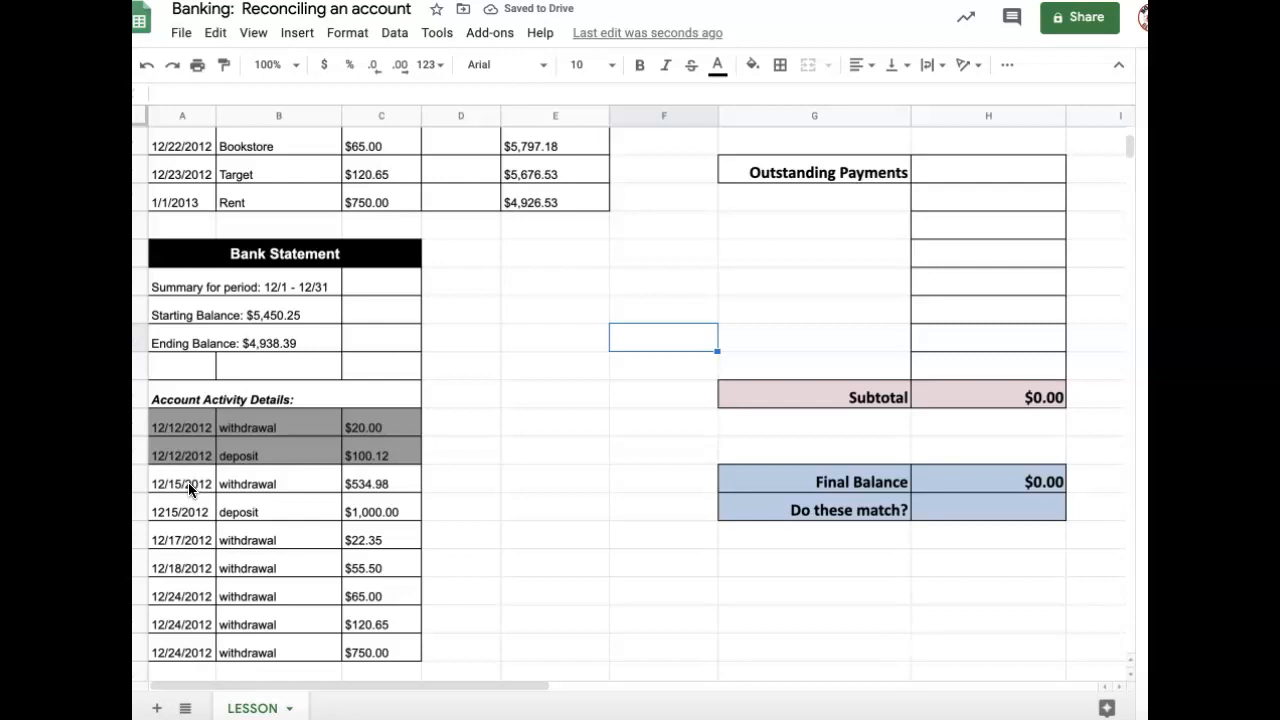
Step: Shade the 12/15/2012 withdrawal row of $534.98 in the bank statement's account activity dark gray
{"action": "left_click_drag", "start_coordinate": [188, 482], "coordinate": [395, 483]}
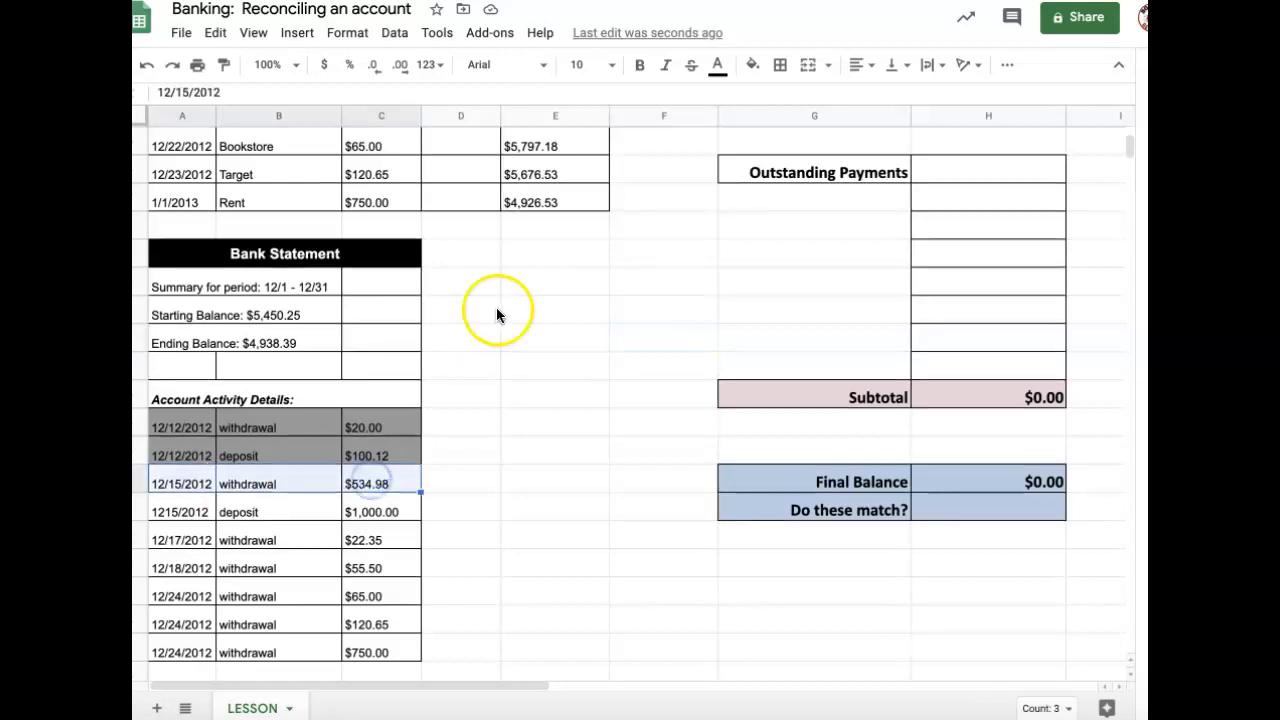
{"action": "left_click", "coordinate": [753, 64]}
{"action": "left_click", "coordinate": [814, 124]}
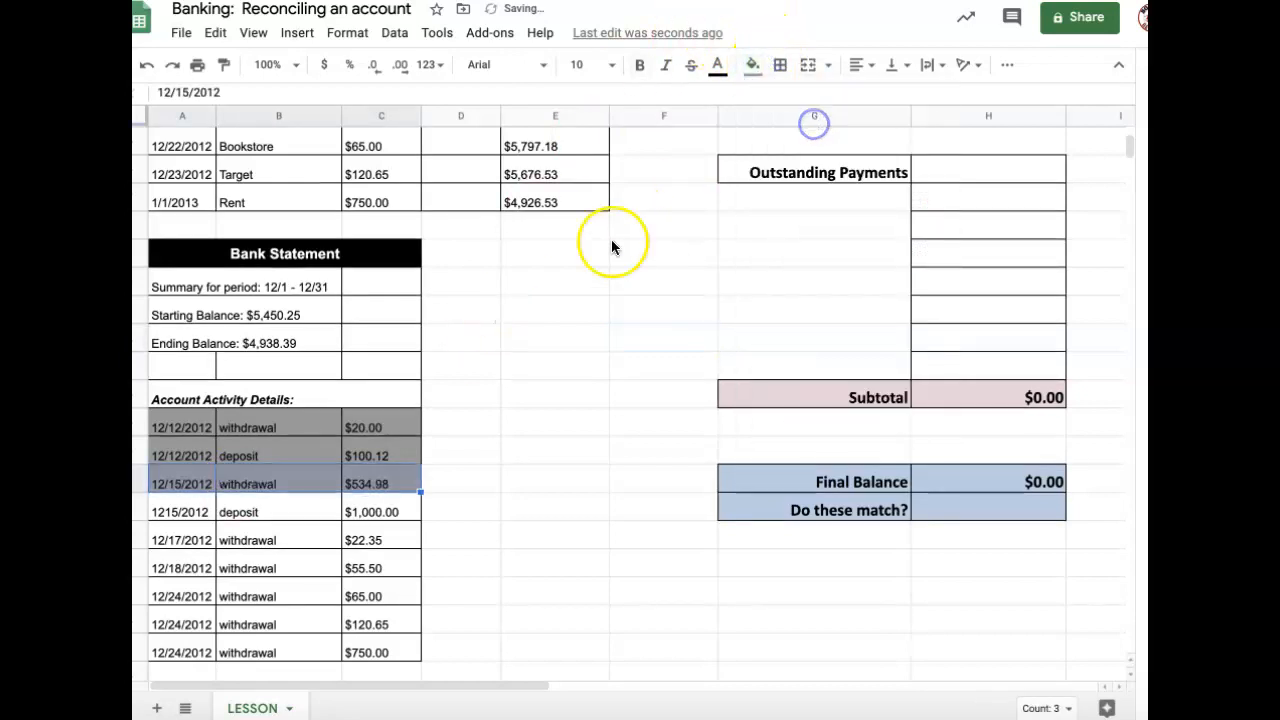
{"action": "left_click", "coordinate": [603, 250]}
Step: Shade the matching Car Insurance entry in the checking account register dark gray, from its date through the Deposit column
{"action": "scroll", "coordinate": [603, 250], "scroll_direction": "up", "scroll_amount": 5}
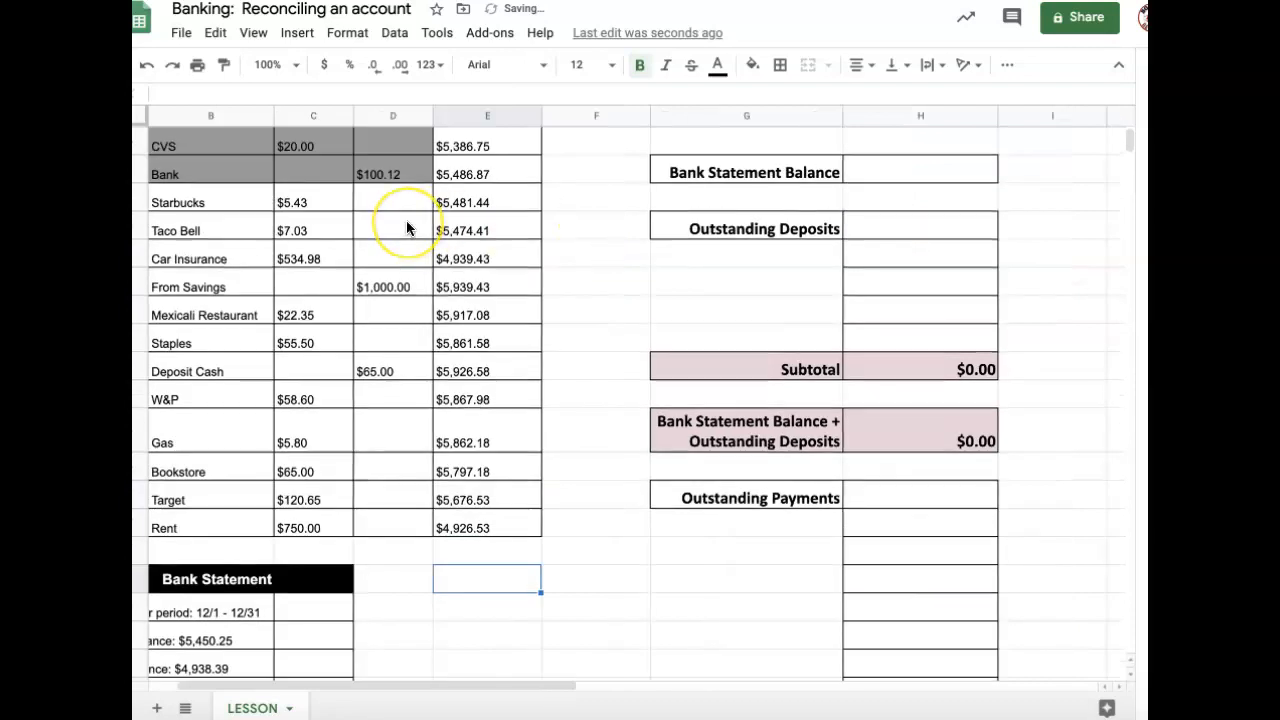
{"action": "scroll", "coordinate": [406, 228], "scroll_direction": "left", "scroll_amount": 2}
{"action": "left_click_drag", "start_coordinate": [170, 259], "coordinate": [447, 259]}
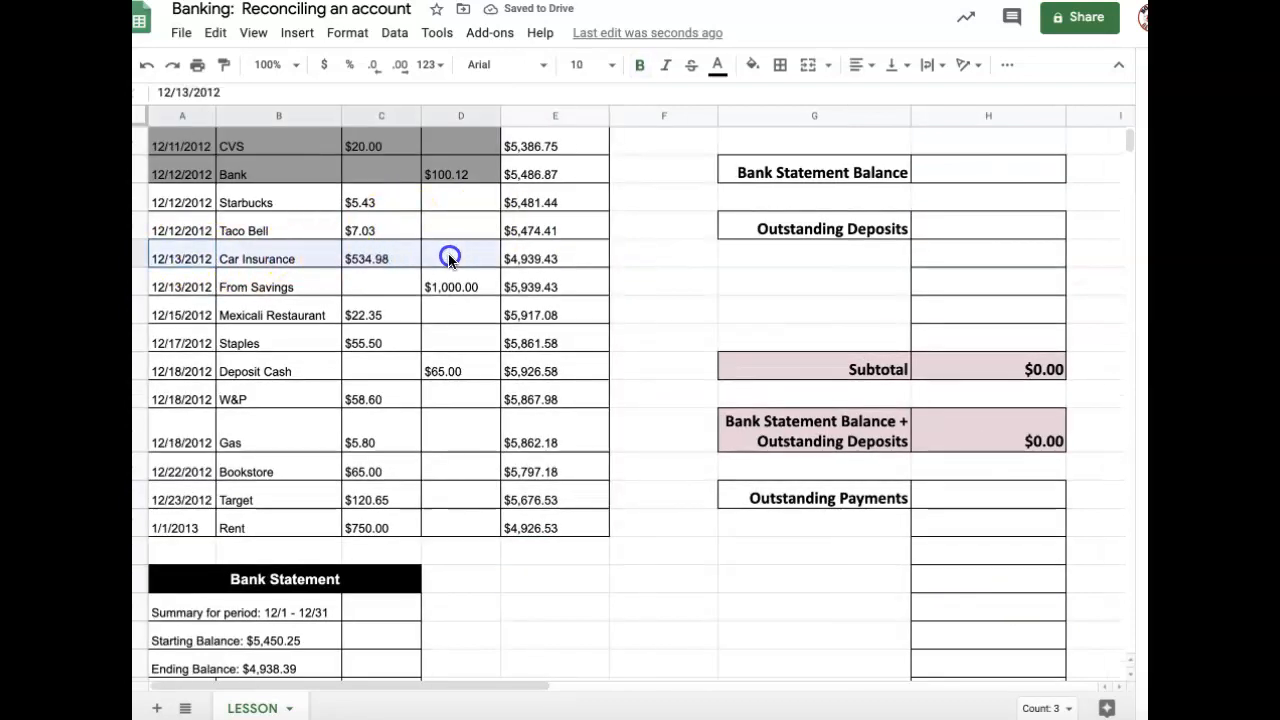
{"action": "left_click", "coordinate": [750, 66]}
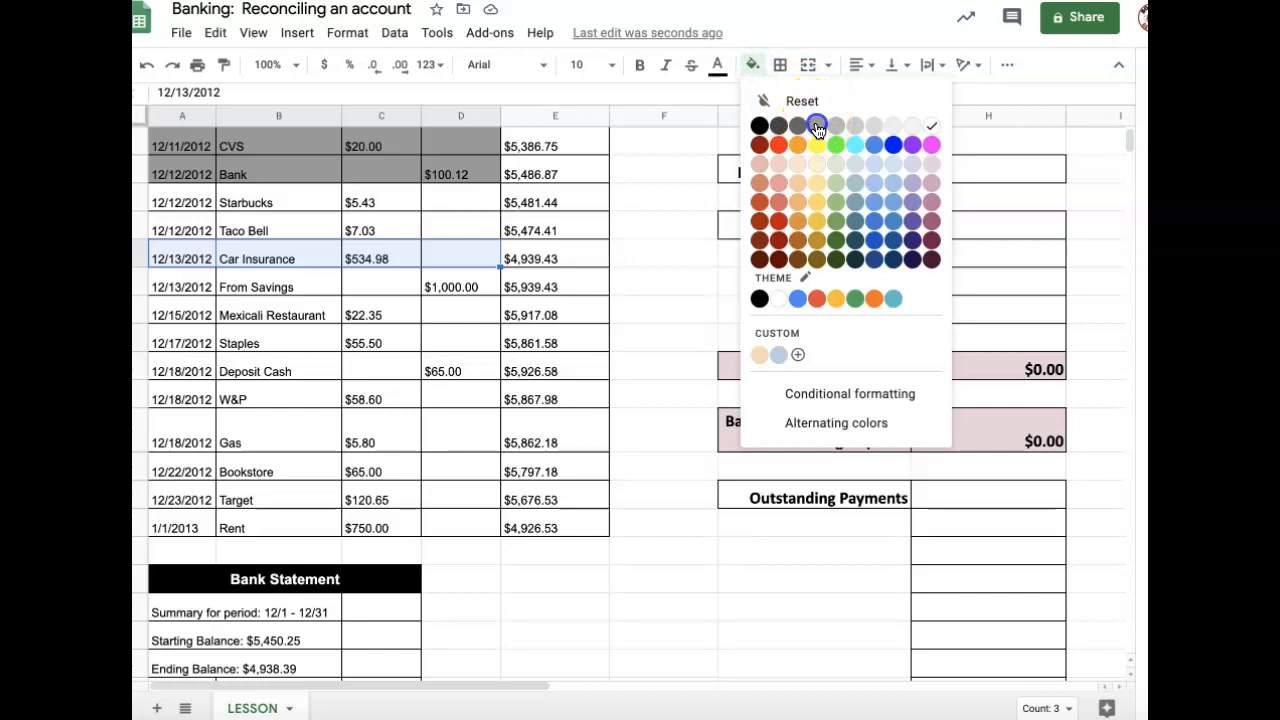
{"action": "left_click", "coordinate": [818, 126]}
Step: Shade the $1,000.00 deposit row in the bank statement's account activity dark gray
{"action": "scroll", "coordinate": [559, 606], "scroll_direction": "down", "scroll_amount": 5}
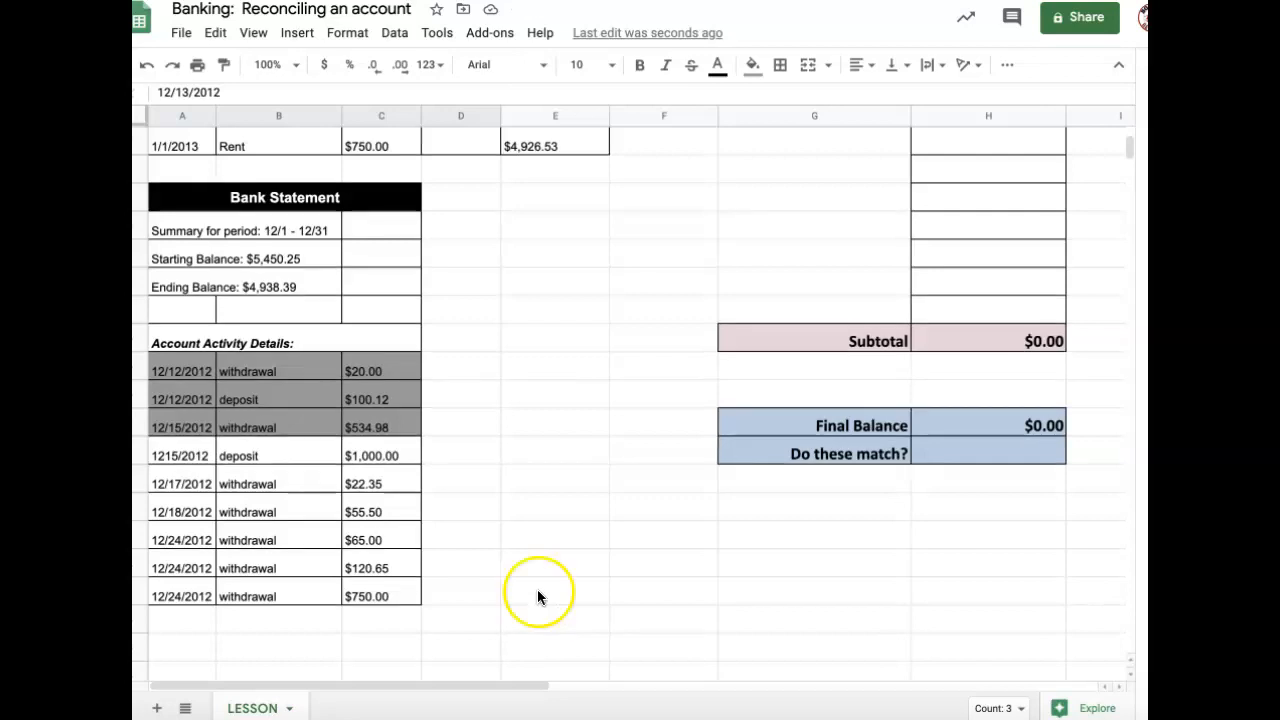
{"action": "left_click_drag", "start_coordinate": [171, 455], "coordinate": [409, 455]}
{"action": "left_click", "coordinate": [753, 64]}
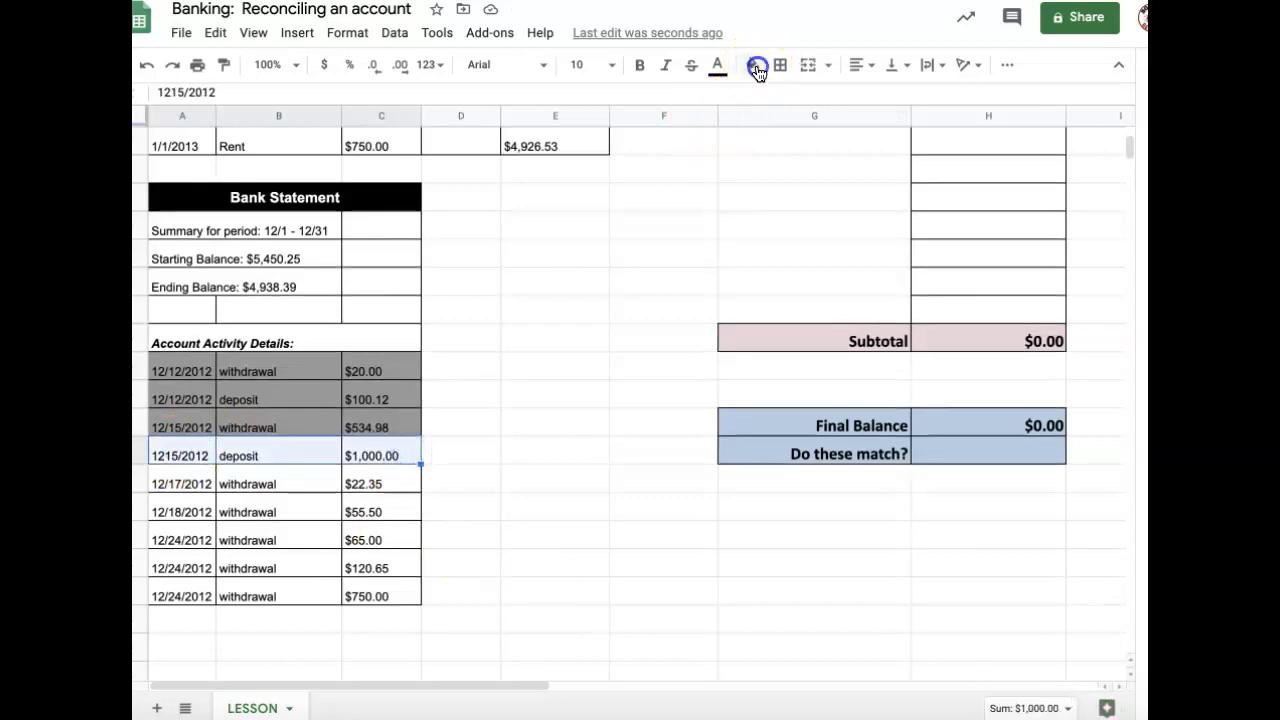
{"action": "left_click", "coordinate": [816, 125]}
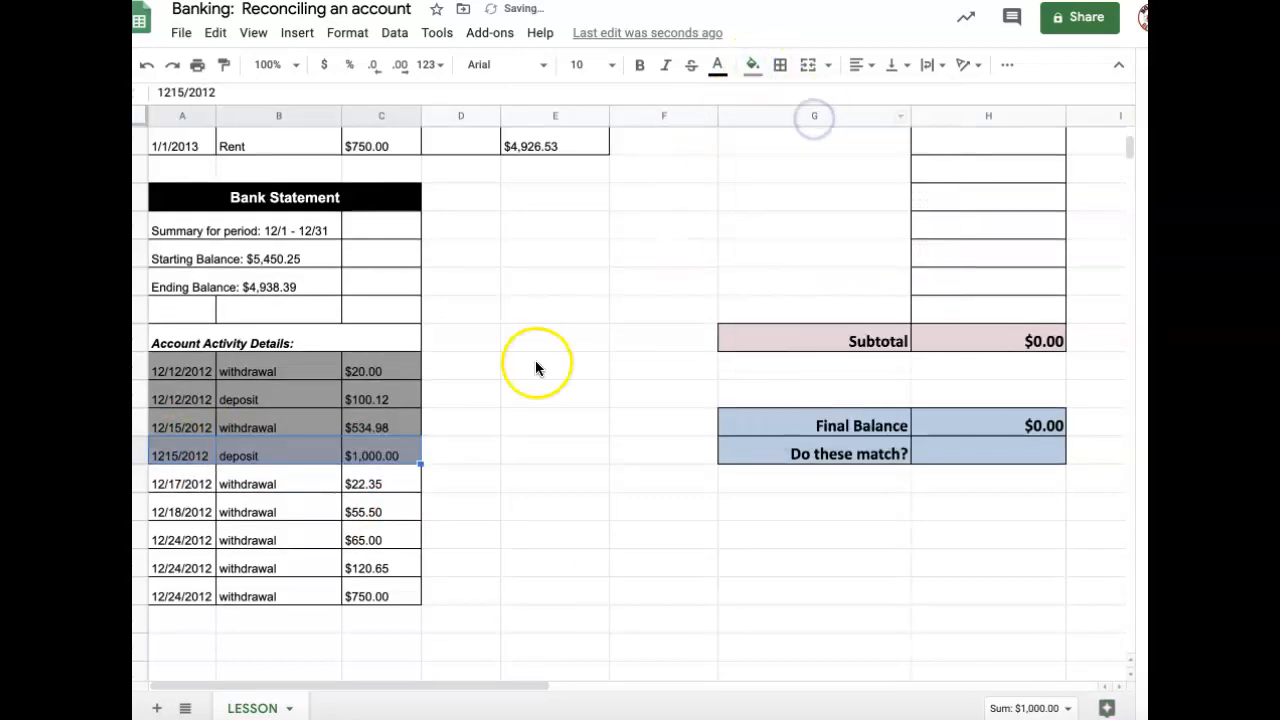
Step: Shade the register's From Savings entry dark gray from its date through the Deposit column
{"action": "scroll", "coordinate": [535, 368], "scroll_direction": "up", "scroll_amount": 10}
{"action": "left_click_drag", "start_coordinate": [458, 343], "coordinate": [203, 342]}
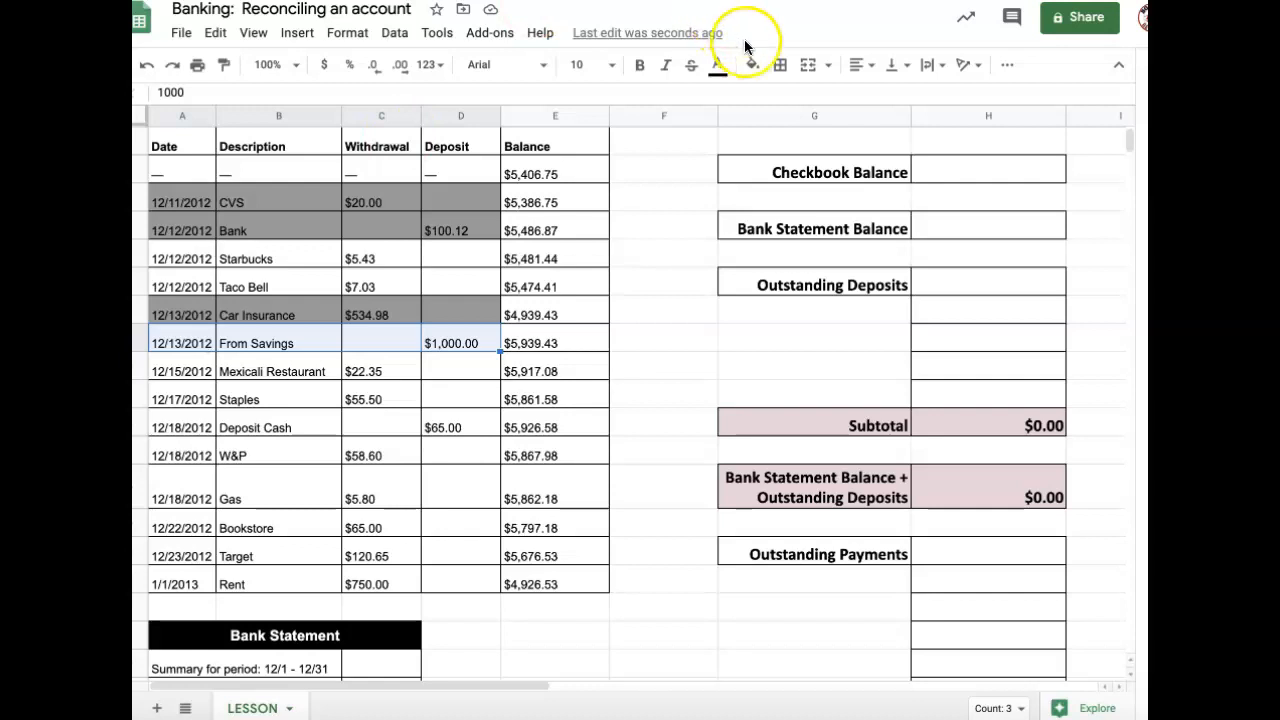
{"action": "left_click", "coordinate": [752, 64]}
{"action": "left_click", "coordinate": [817, 126]}
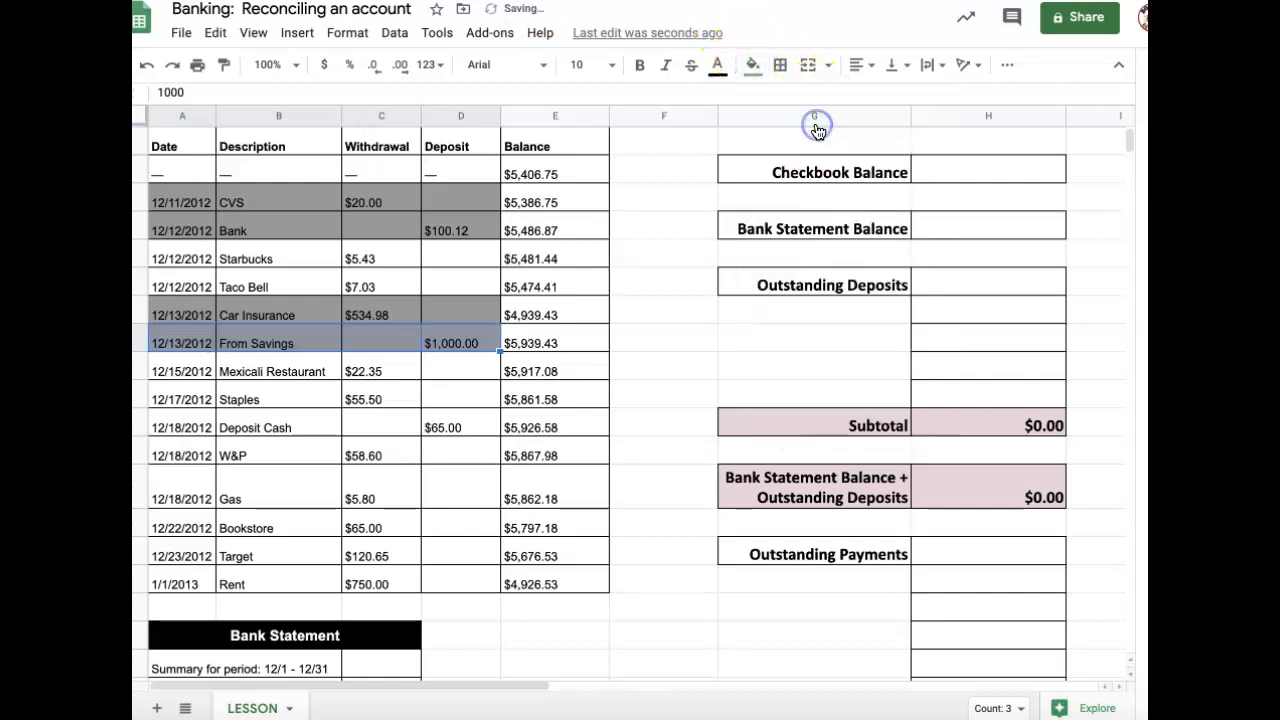
Step: Find the register entry matching the statement's $22.35 withdrawal and shade that Mexicali Restaurant row dark gray from date through deposit
{"action": "scroll", "coordinate": [645, 308], "scroll_direction": "down", "scroll_amount": 4}
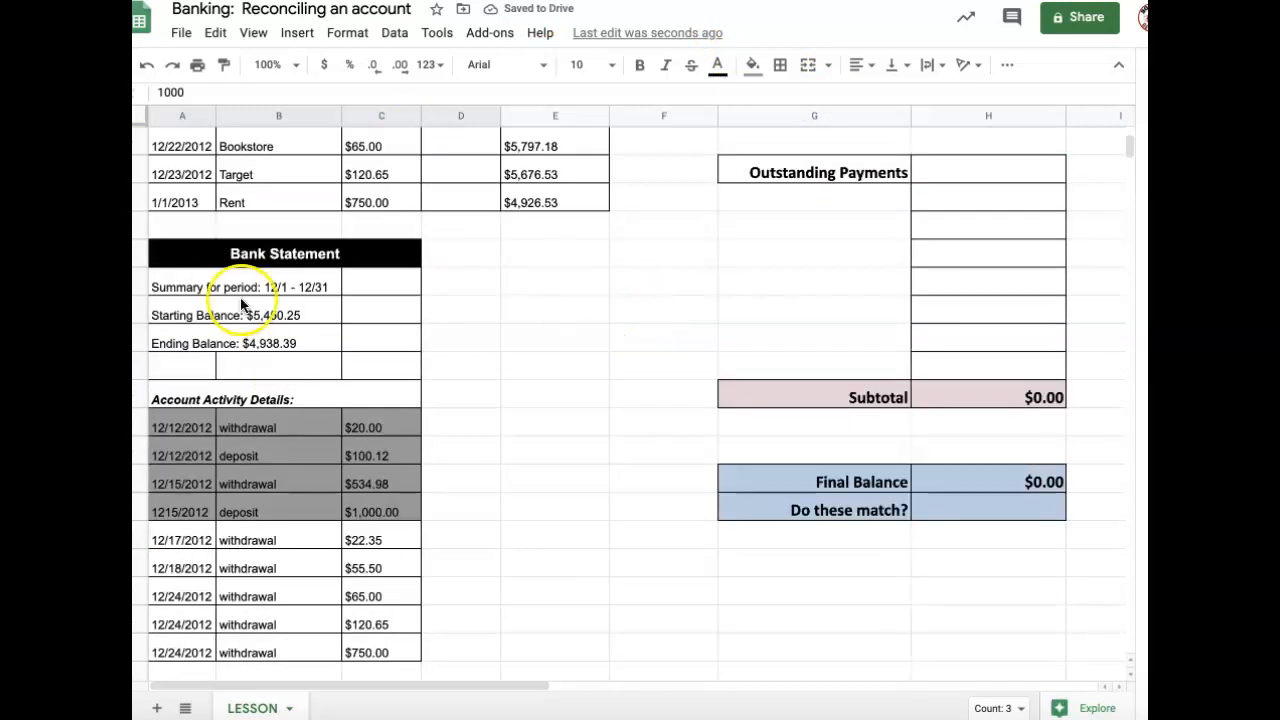
{"action": "scroll", "coordinate": [335, 442], "scroll_direction": "up", "scroll_amount": 3}
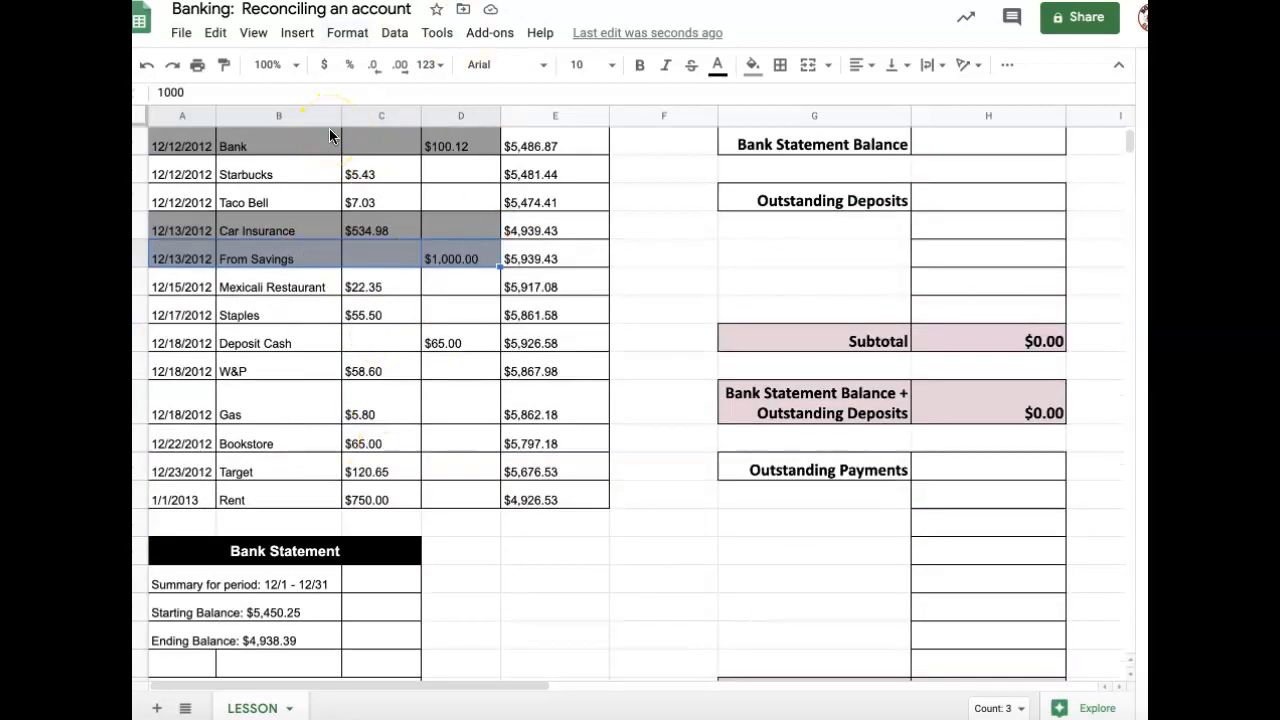
{"action": "scroll", "coordinate": [291, 400], "scroll_direction": "down", "scroll_amount": 4}
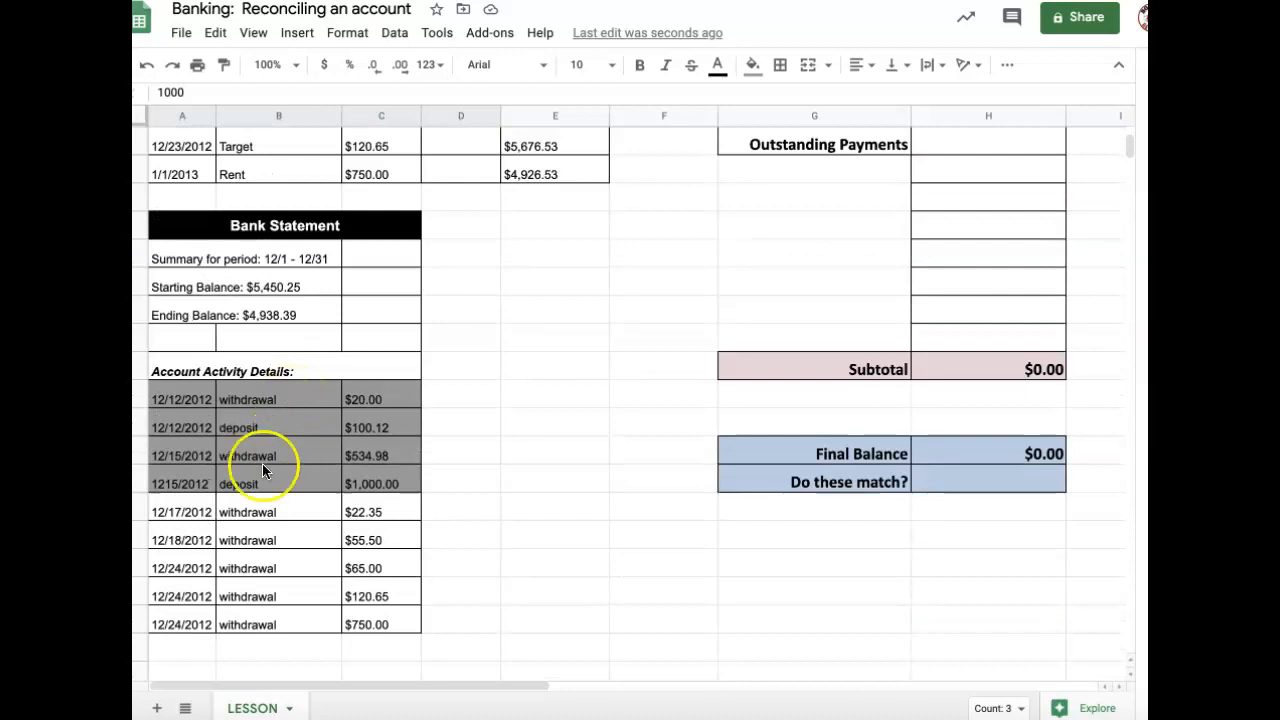
{"action": "left_click_drag", "start_coordinate": [195, 515], "coordinate": [402, 515]}
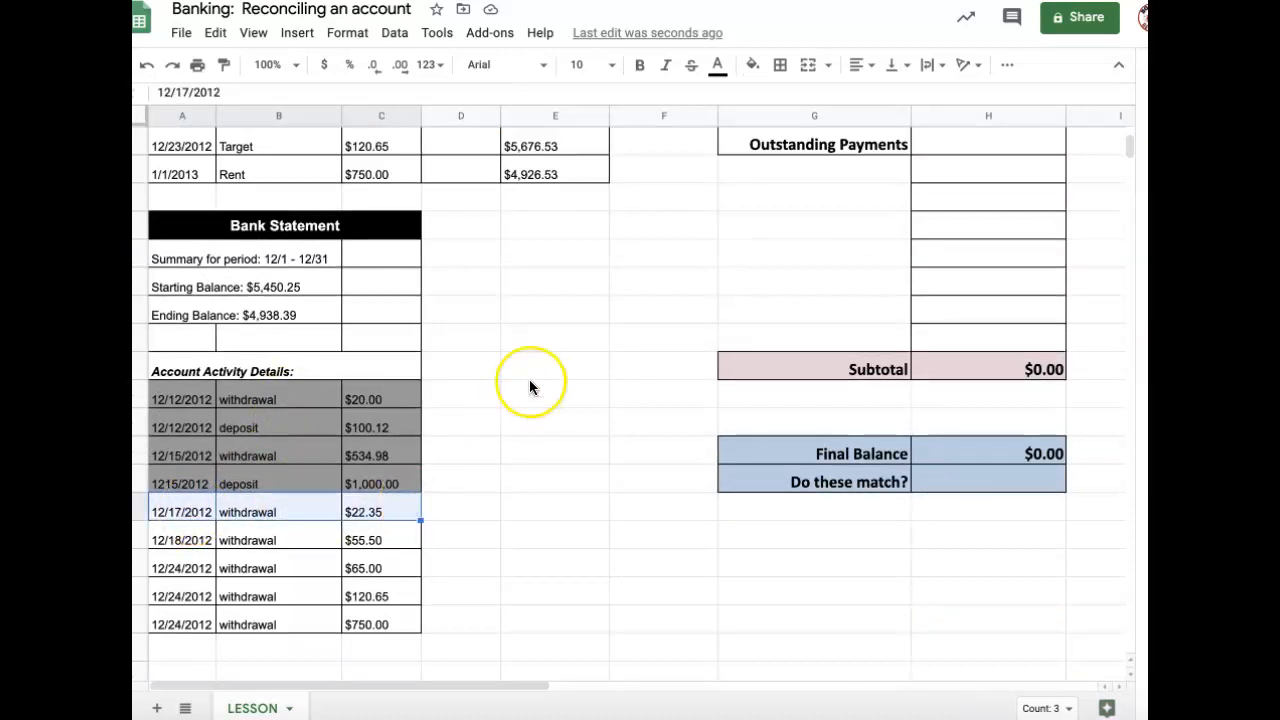
{"action": "scroll", "coordinate": [530, 386], "scroll_direction": "up", "scroll_amount": 3}
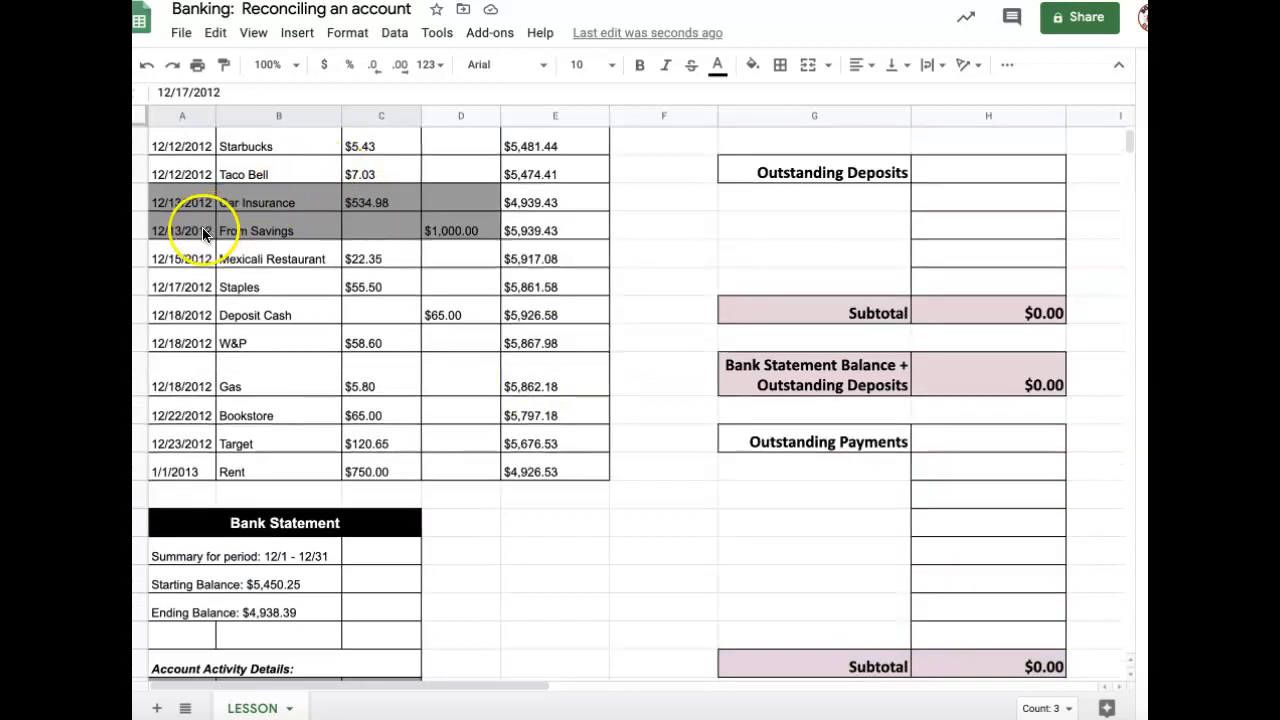
{"action": "left_click_drag", "start_coordinate": [177, 258], "coordinate": [445, 255]}
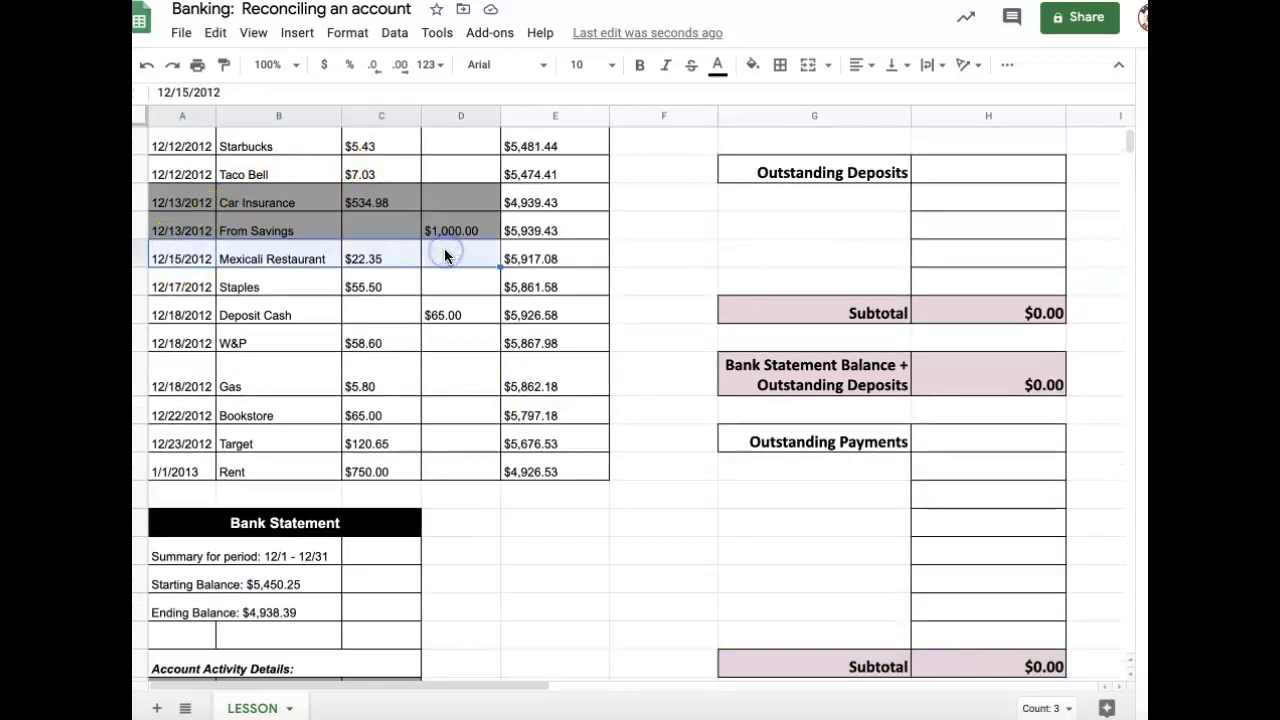
{"action": "left_click", "coordinate": [752, 64]}
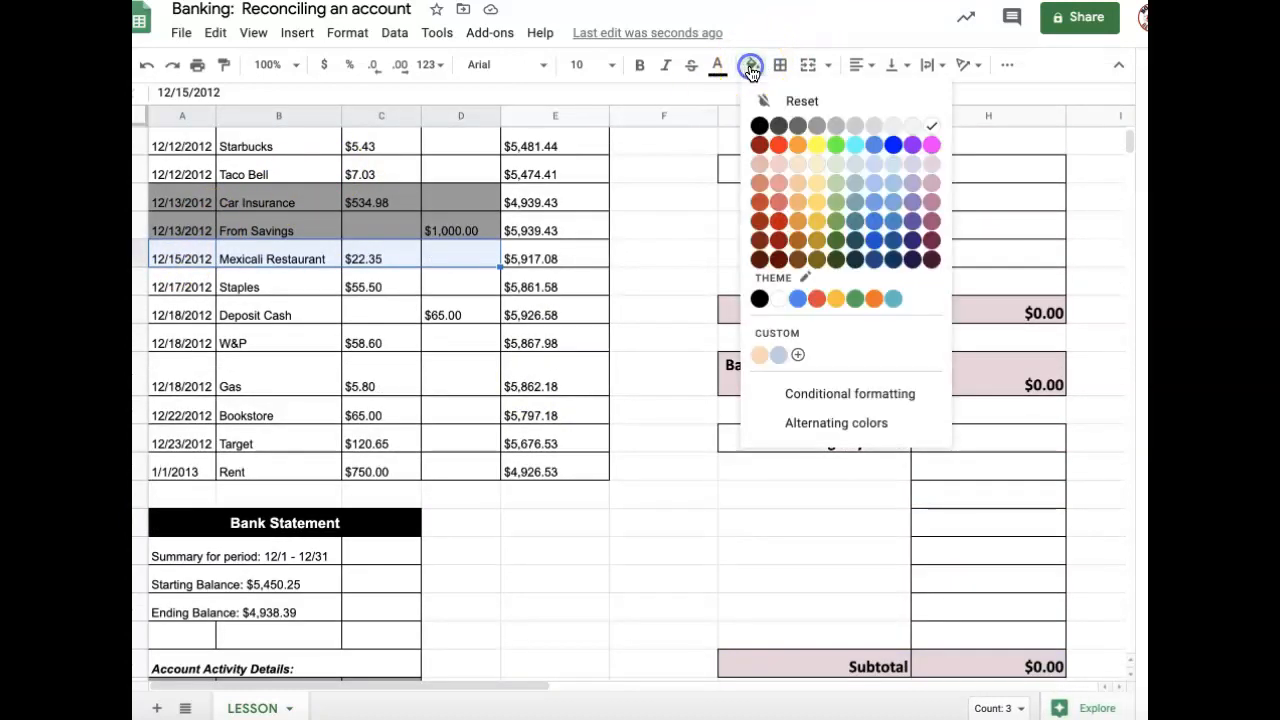
{"action": "left_click", "coordinate": [817, 127]}
Step: Shade the $22.35 withdrawal row in the bank statement's account activity dark gray
{"action": "scroll", "coordinate": [628, 409], "scroll_direction": "down", "scroll_amount": 4}
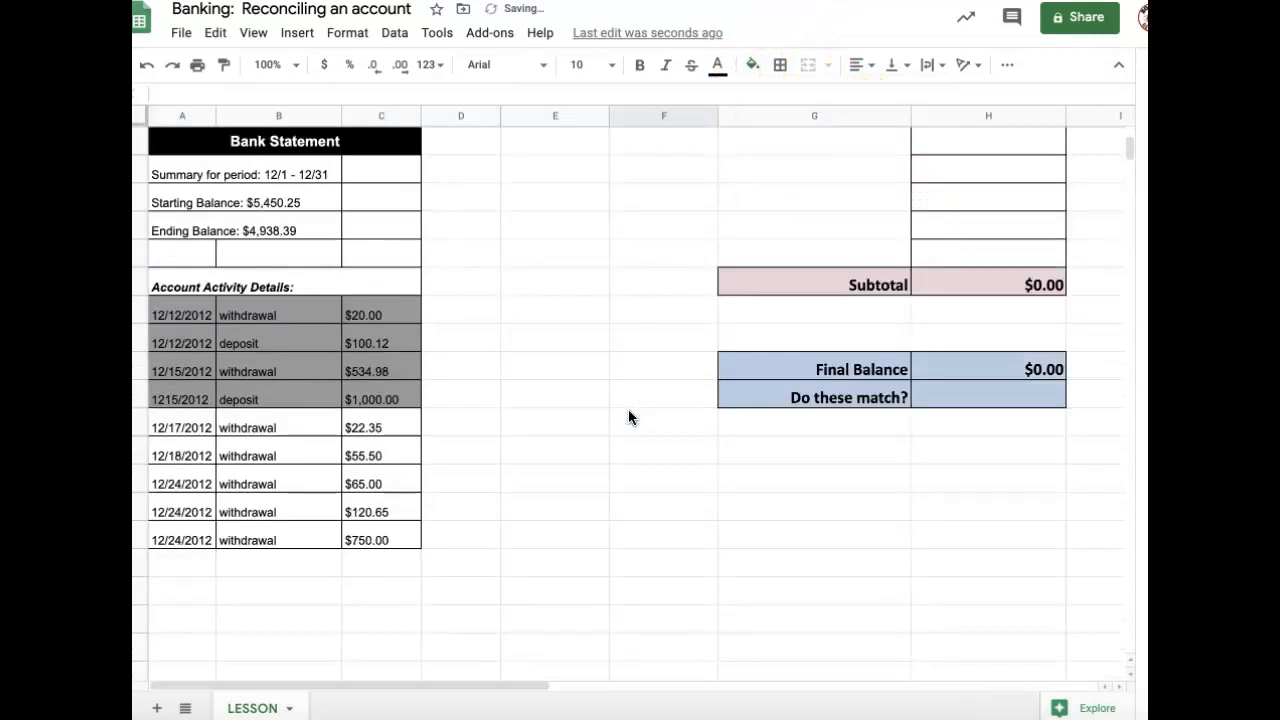
{"action": "left_click_drag", "start_coordinate": [177, 428], "coordinate": [366, 427]}
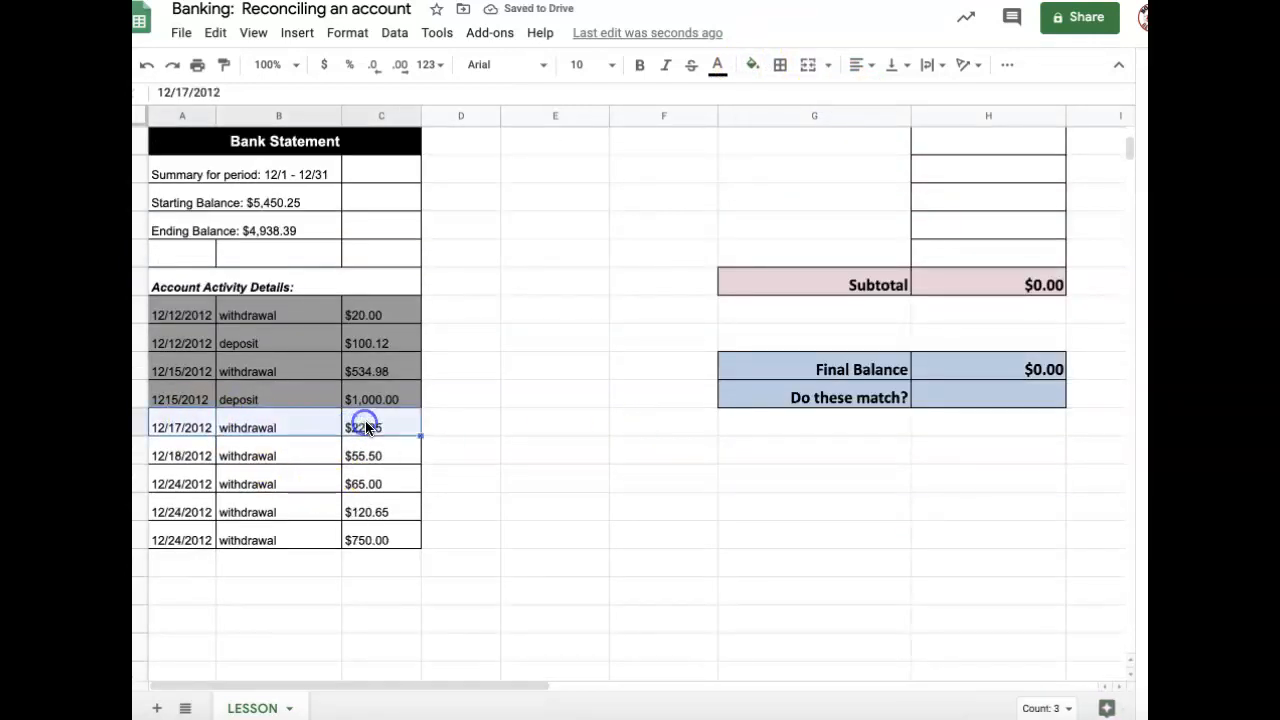
{"action": "left_click", "coordinate": [752, 64]}
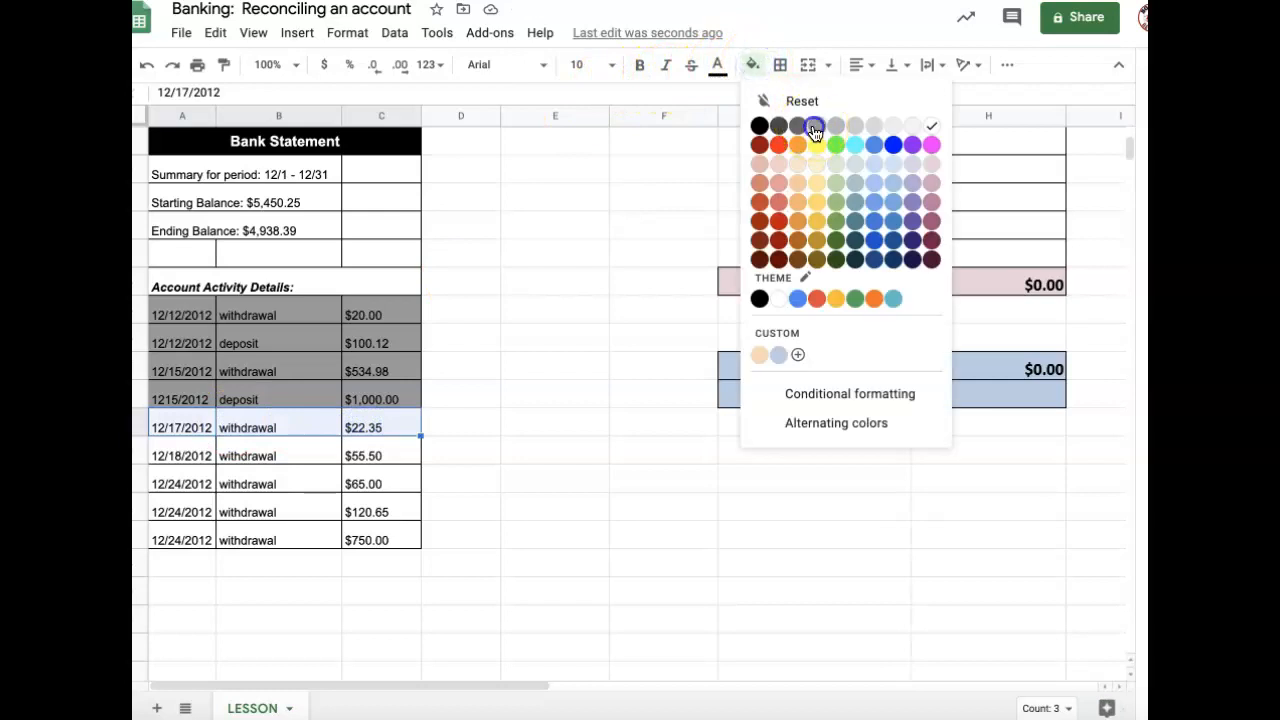
{"action": "left_click", "coordinate": [815, 128]}
{"action": "left_click", "coordinate": [576, 400]}
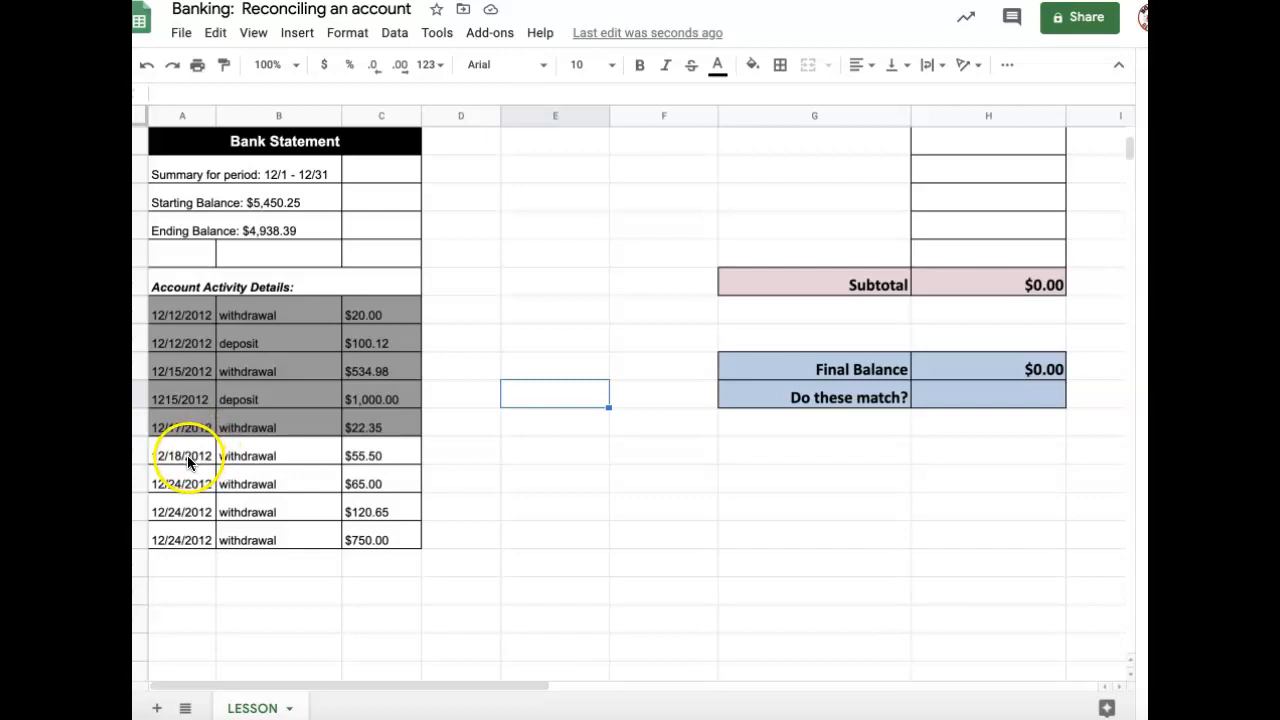
Step: Shade the statement's 12/18/2012 withdrawal row of $55.50 dark gray
{"action": "left_click_drag", "start_coordinate": [187, 455], "coordinate": [358, 455]}
{"action": "left_click", "coordinate": [750, 67]}
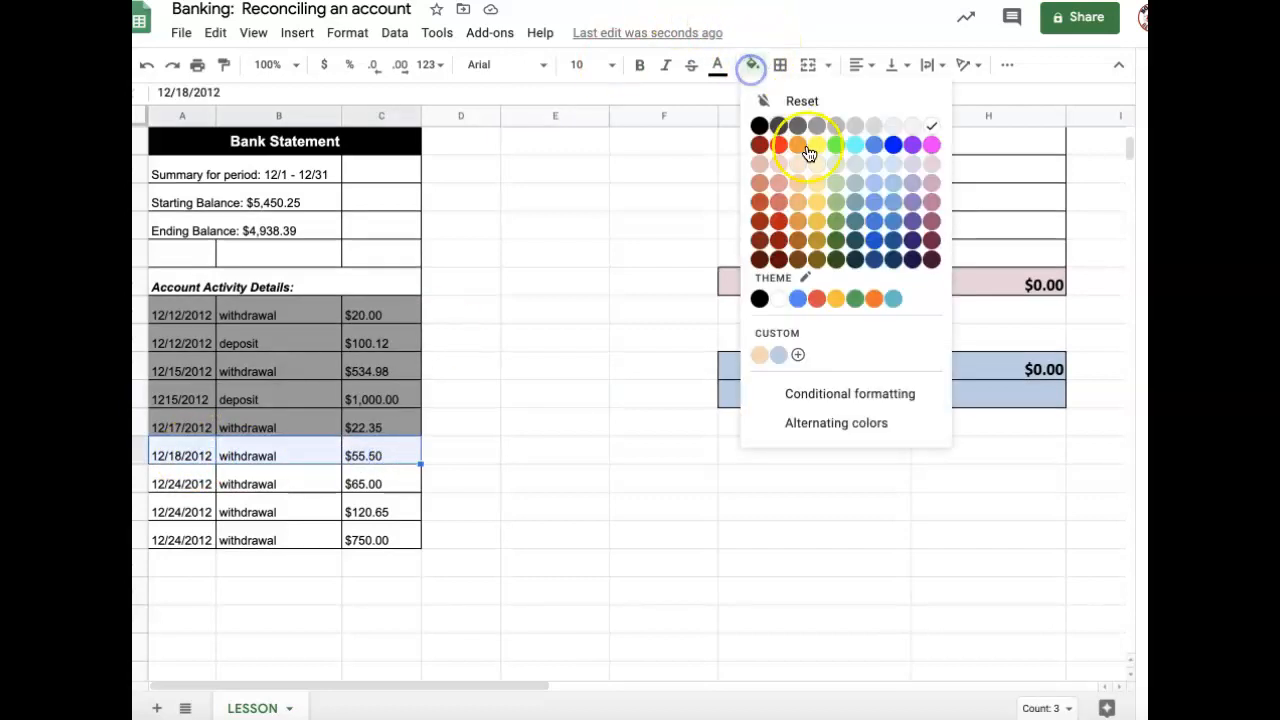
{"action": "left_click", "coordinate": [818, 127]}
Step: Shade the matching Staples entry in the checking account register dark gray, from its date through the Deposit column
{"action": "scroll", "coordinate": [615, 231], "scroll_direction": "up", "scroll_amount": 3}
{"action": "scroll", "coordinate": [615, 231], "scroll_direction": "up", "scroll_amount": 3}
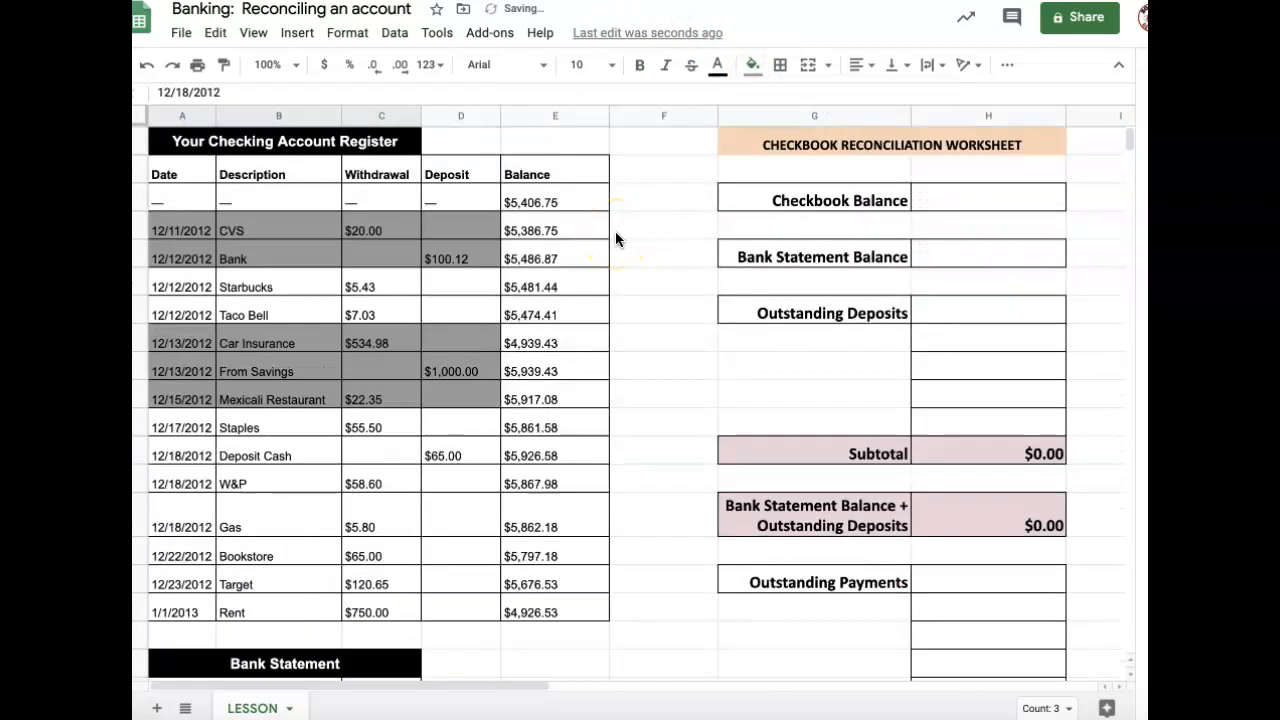
{"action": "left_click_drag", "start_coordinate": [160, 428], "coordinate": [416, 426]}
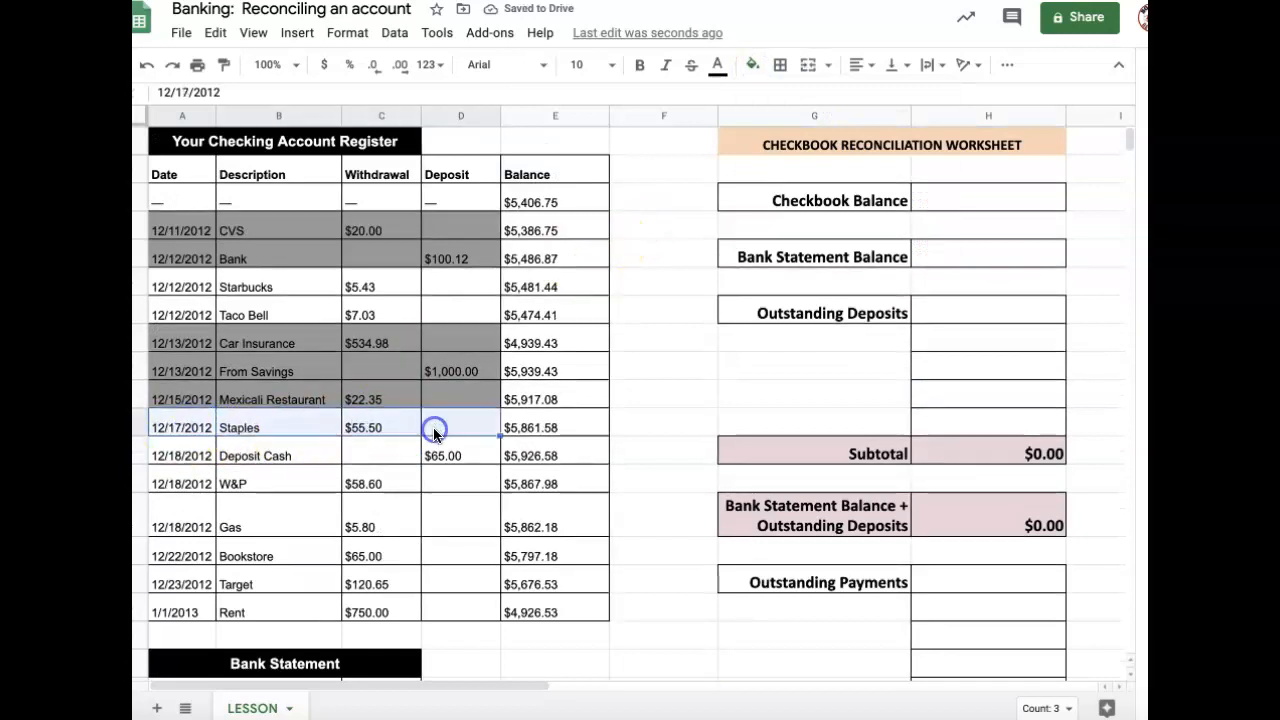
{"action": "left_click", "coordinate": [752, 65]}
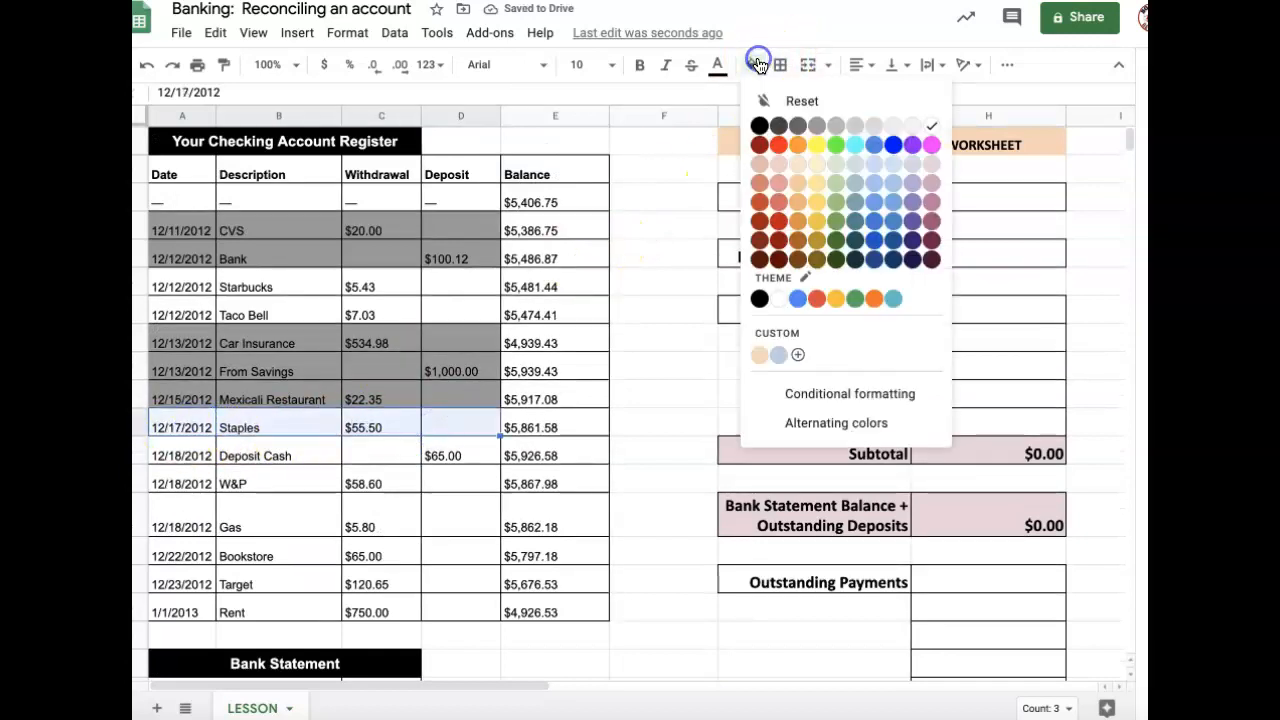
{"action": "left_click", "coordinate": [817, 126]}
{"action": "left_click", "coordinate": [625, 314]}
Step: Shade the $65.00 withdrawal row in the bank statement's account activity dark gray
{"action": "scroll", "coordinate": [625, 318], "scroll_direction": "down", "scroll_amount": 1}
{"action": "scroll", "coordinate": [624, 318], "scroll_direction": "down", "scroll_amount": 4}
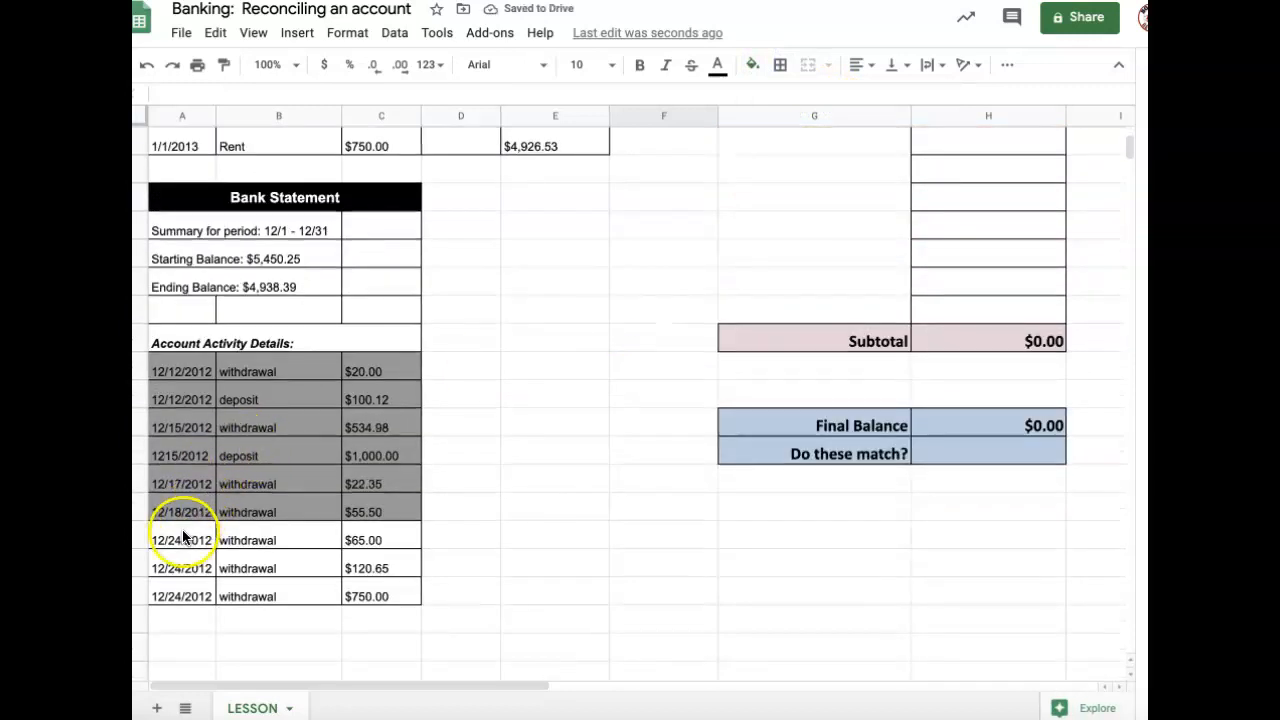
{"action": "left_click_drag", "start_coordinate": [181, 541], "coordinate": [360, 531]}
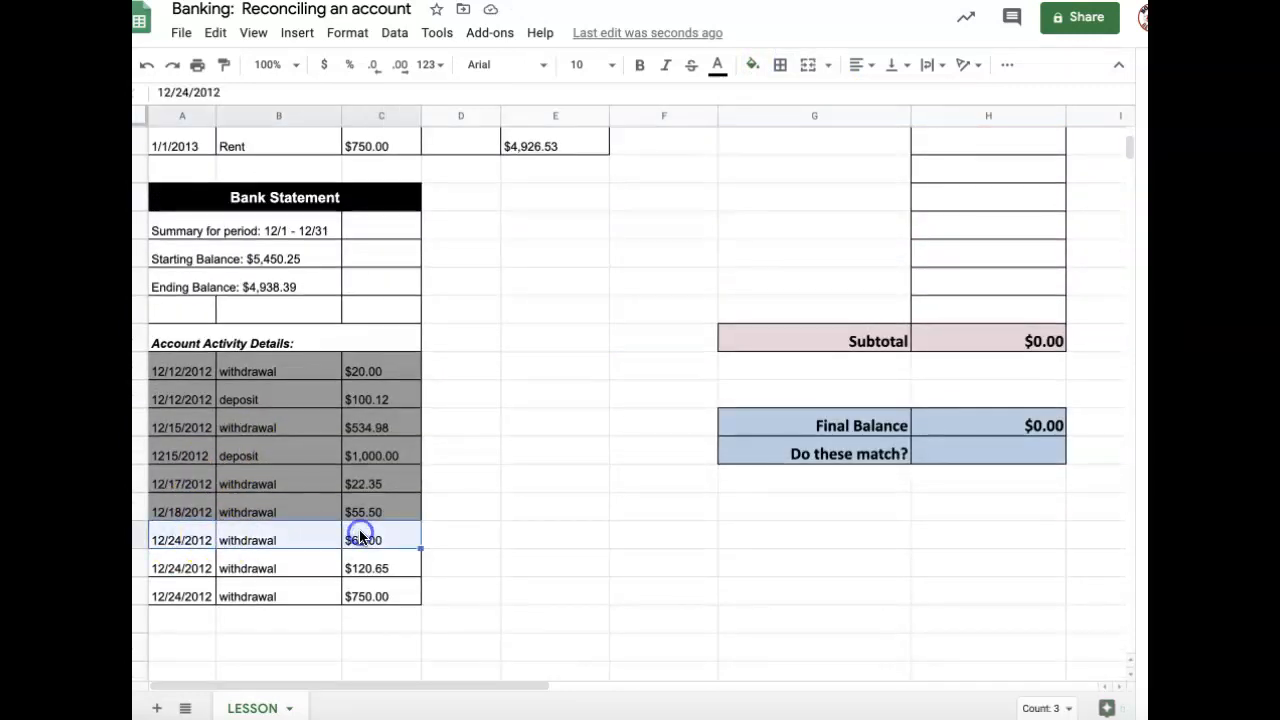
{"action": "left_click", "coordinate": [752, 64]}
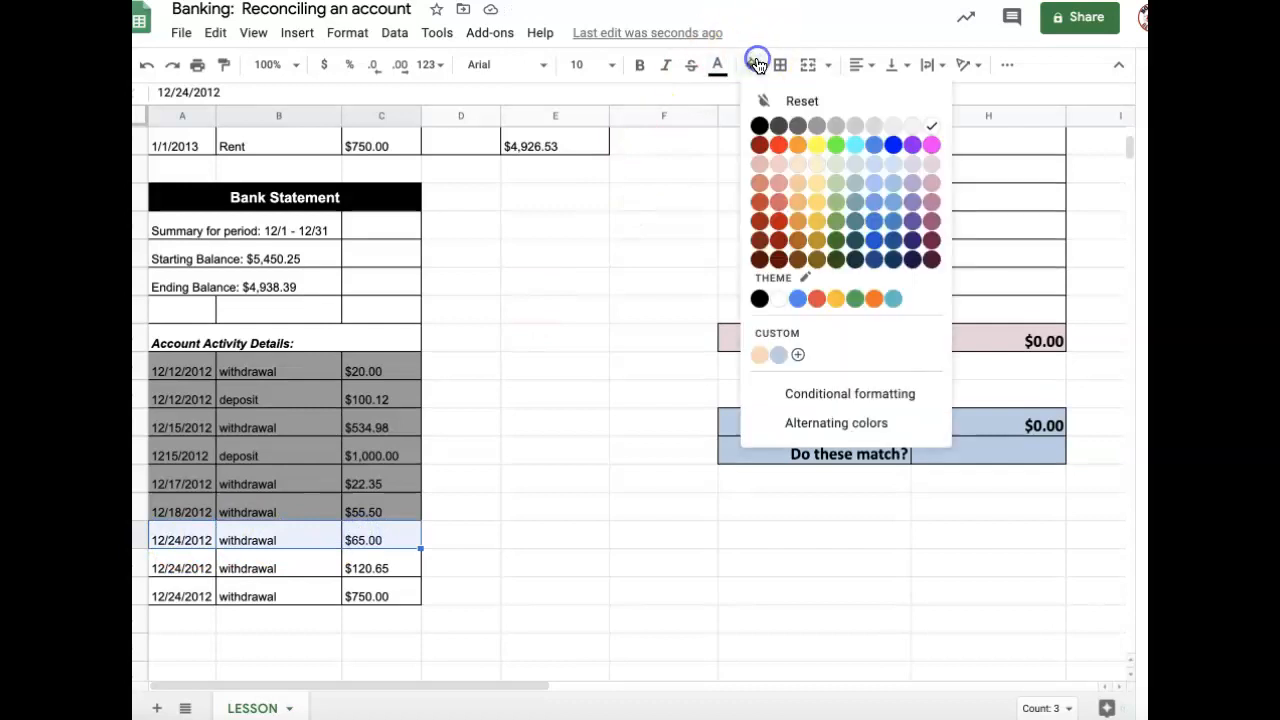
{"action": "left_click", "coordinate": [813, 127]}
Step: Find the register withdrawal matching the statement's $65.00 and shade that Bookstore row dark gray from date through deposit
{"action": "scroll", "coordinate": [550, 192], "scroll_direction": "up", "scroll_amount": 4}
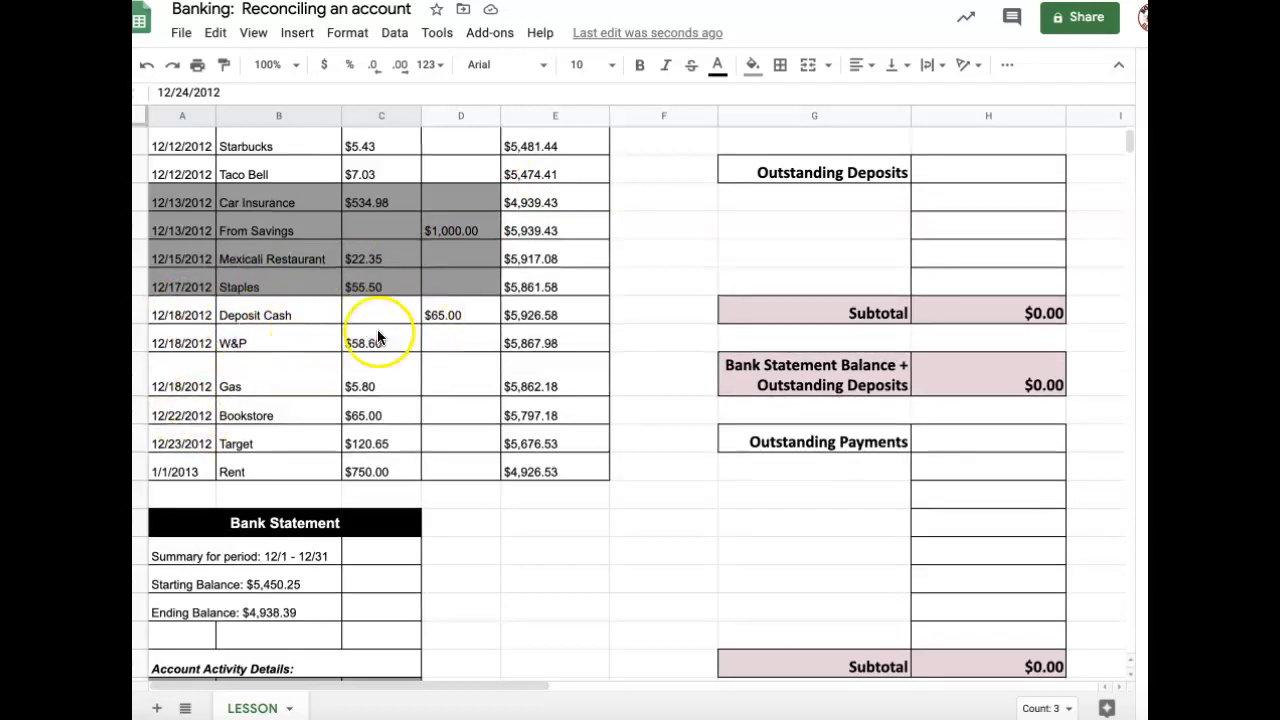
{"action": "scroll", "coordinate": [378, 334], "scroll_direction": "up", "scroll_amount": 3}
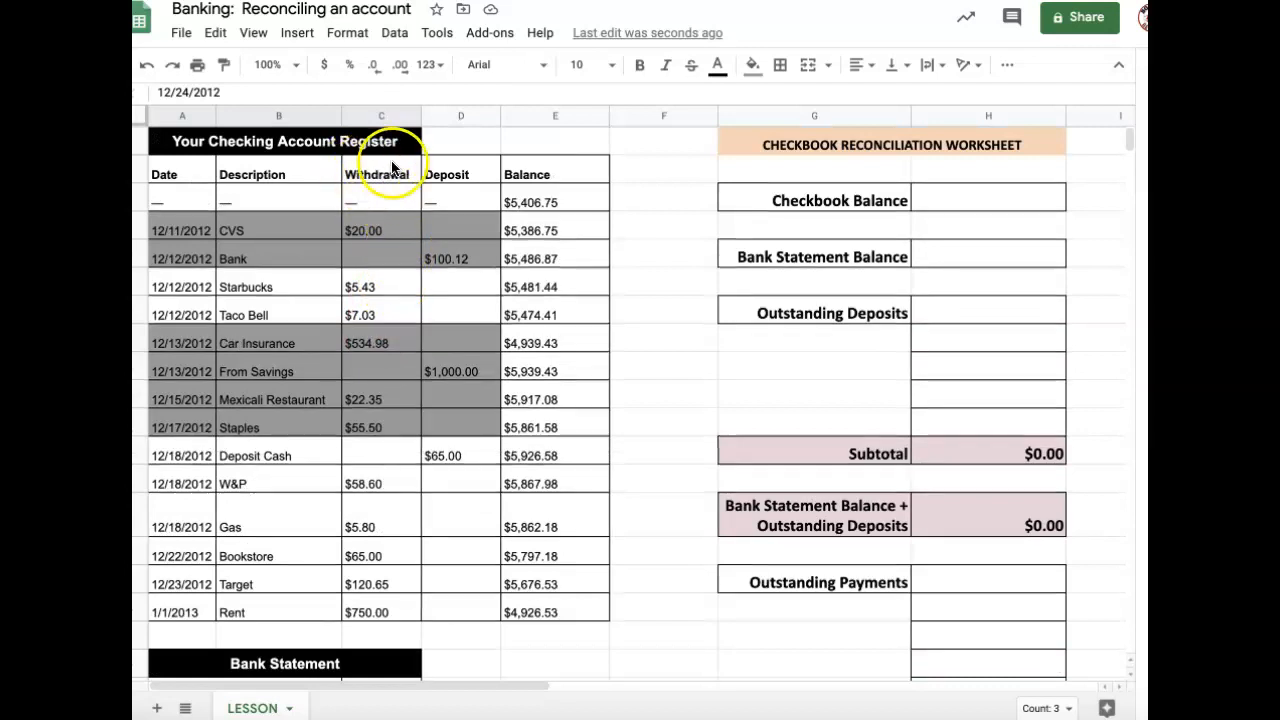
{"action": "left_click_drag", "start_coordinate": [178, 556], "coordinate": [439, 561]}
{"action": "left_click", "coordinate": [752, 64]}
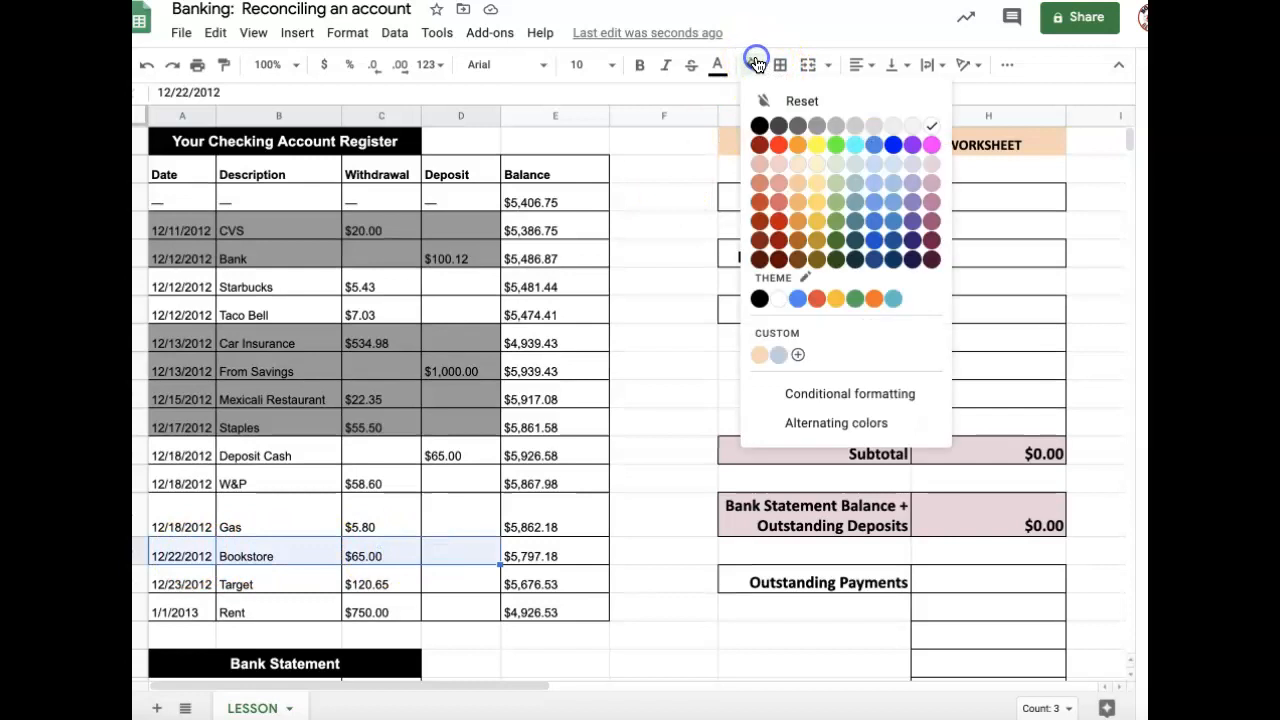
{"action": "left_click", "coordinate": [818, 128]}
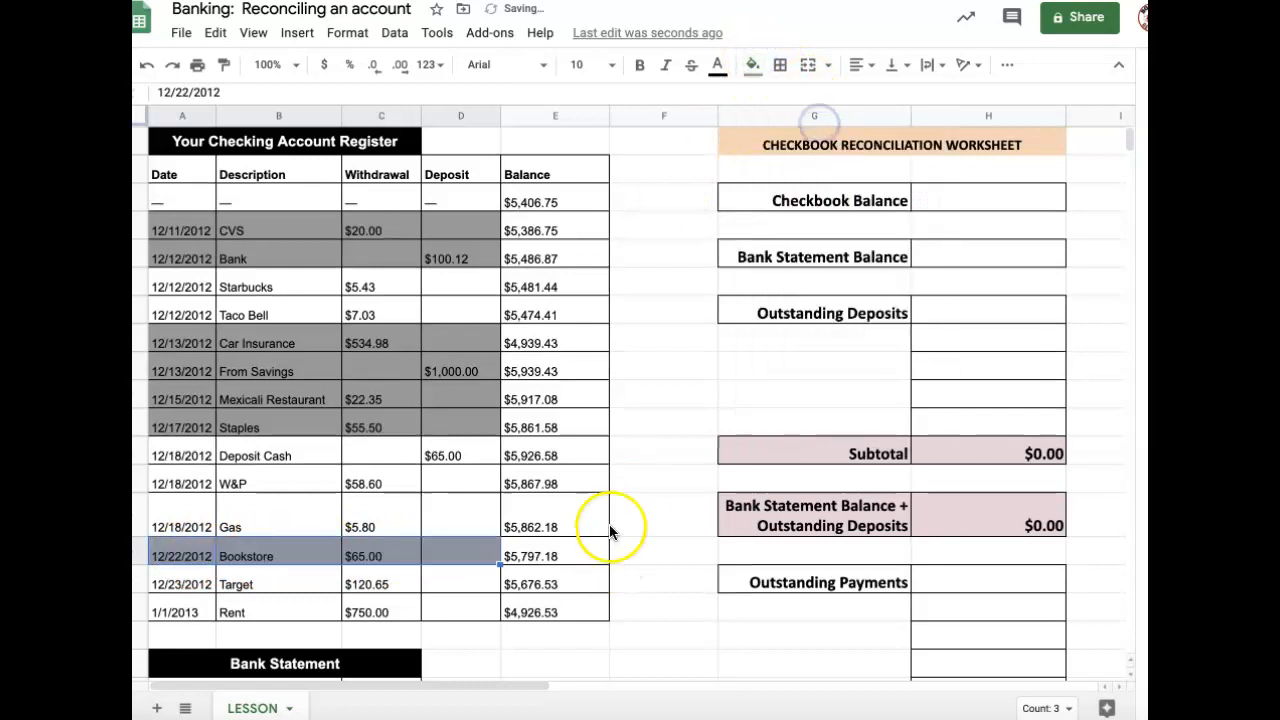
Step: Shade the $120.65 withdrawal row in the bank statement's account activity dark gray
{"action": "scroll", "coordinate": [609, 527], "scroll_direction": "down", "scroll_amount": 5}
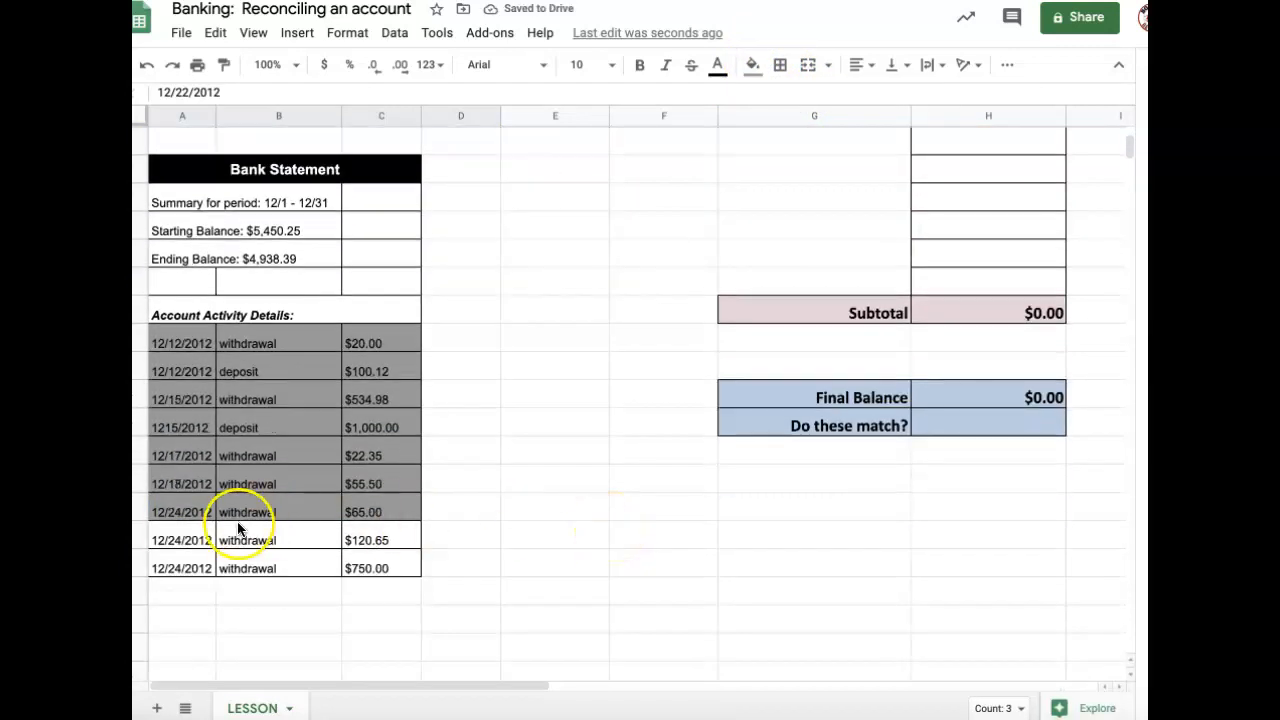
{"action": "left_click_drag", "start_coordinate": [177, 541], "coordinate": [365, 544]}
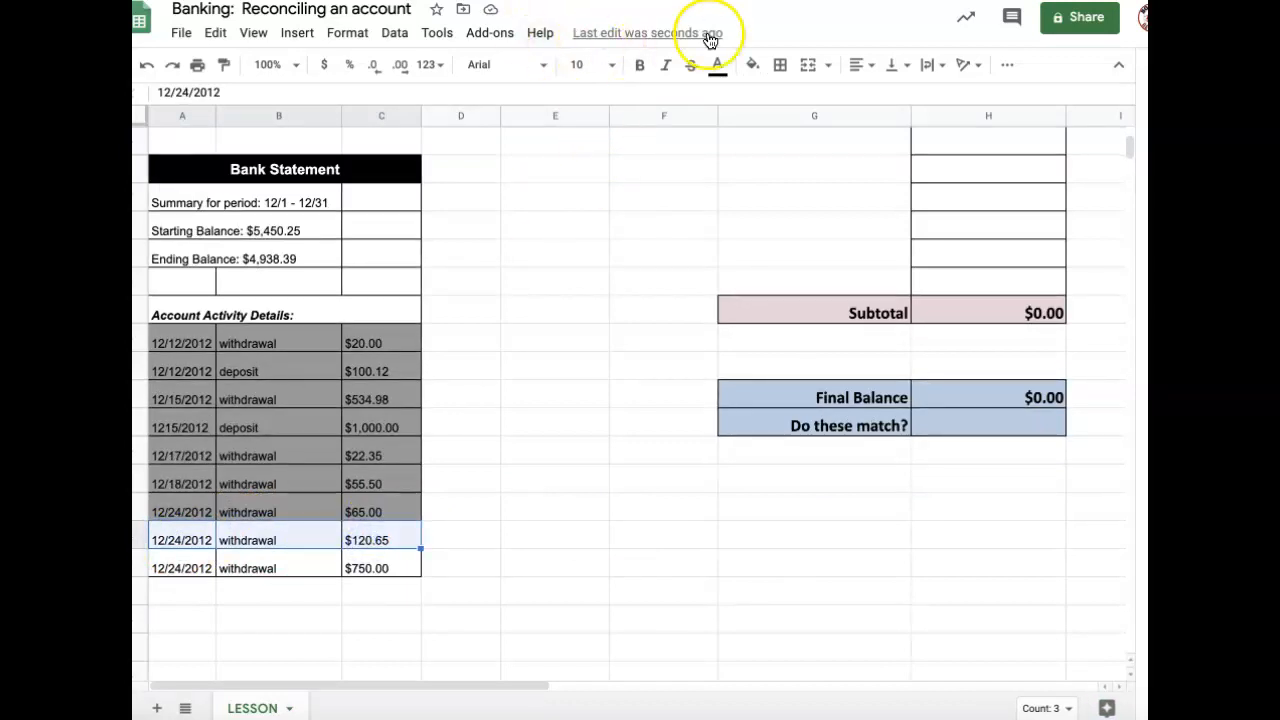
{"action": "left_click", "coordinate": [755, 68]}
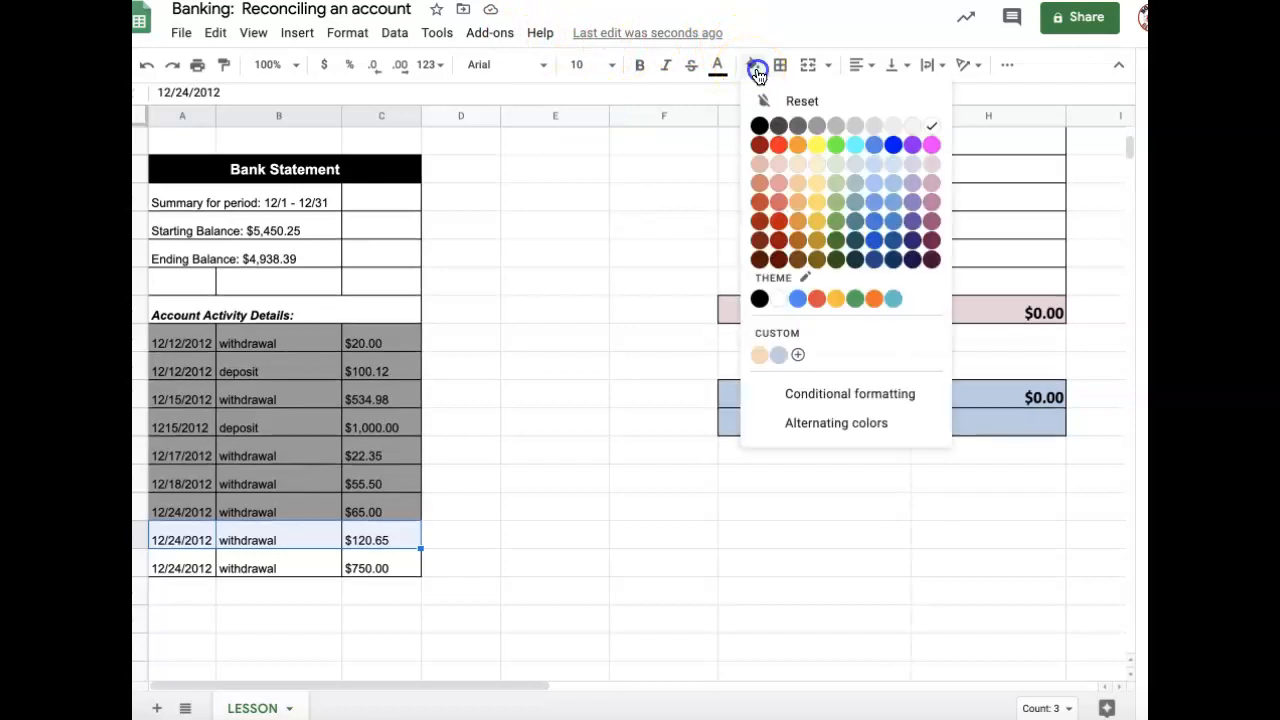
{"action": "left_click", "coordinate": [817, 125]}
Step: Shade the matching Target entry in the checking account register dark gray, from its date through the Deposit column
{"action": "scroll", "coordinate": [487, 441], "scroll_direction": "up", "scroll_amount": 4}
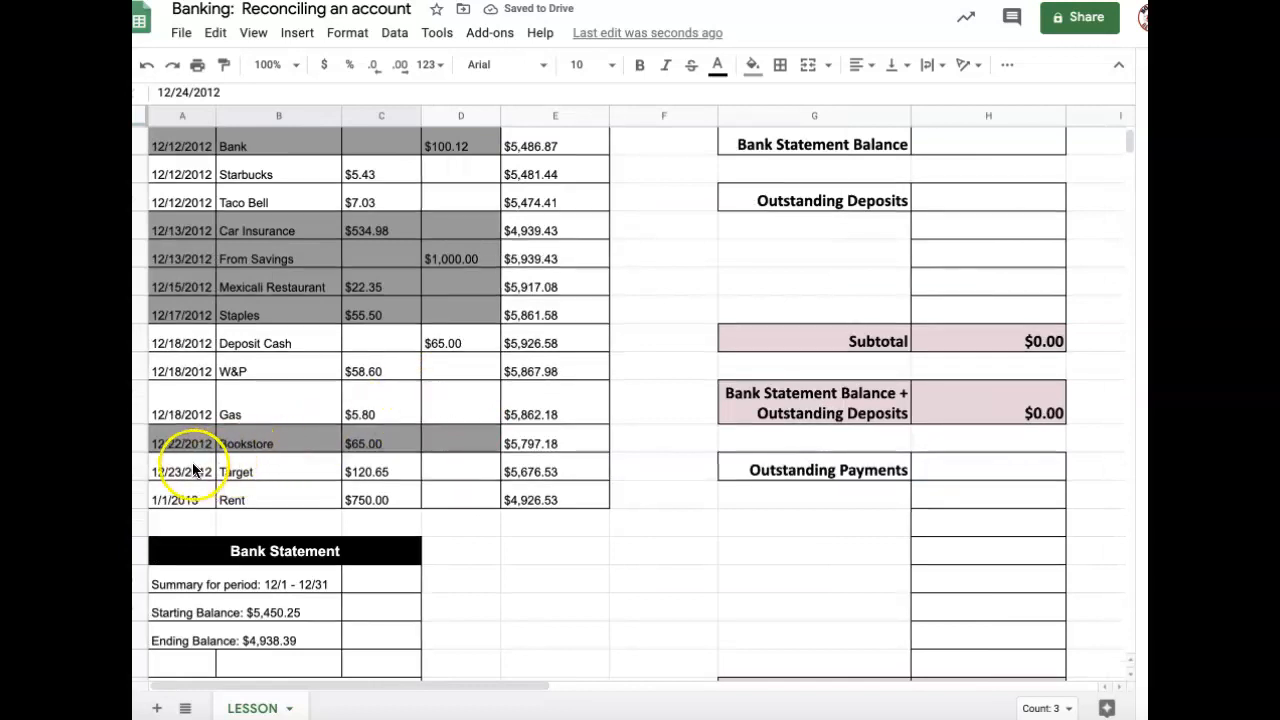
{"action": "left_click_drag", "start_coordinate": [182, 471], "coordinate": [445, 468]}
{"action": "left_click", "coordinate": [752, 64]}
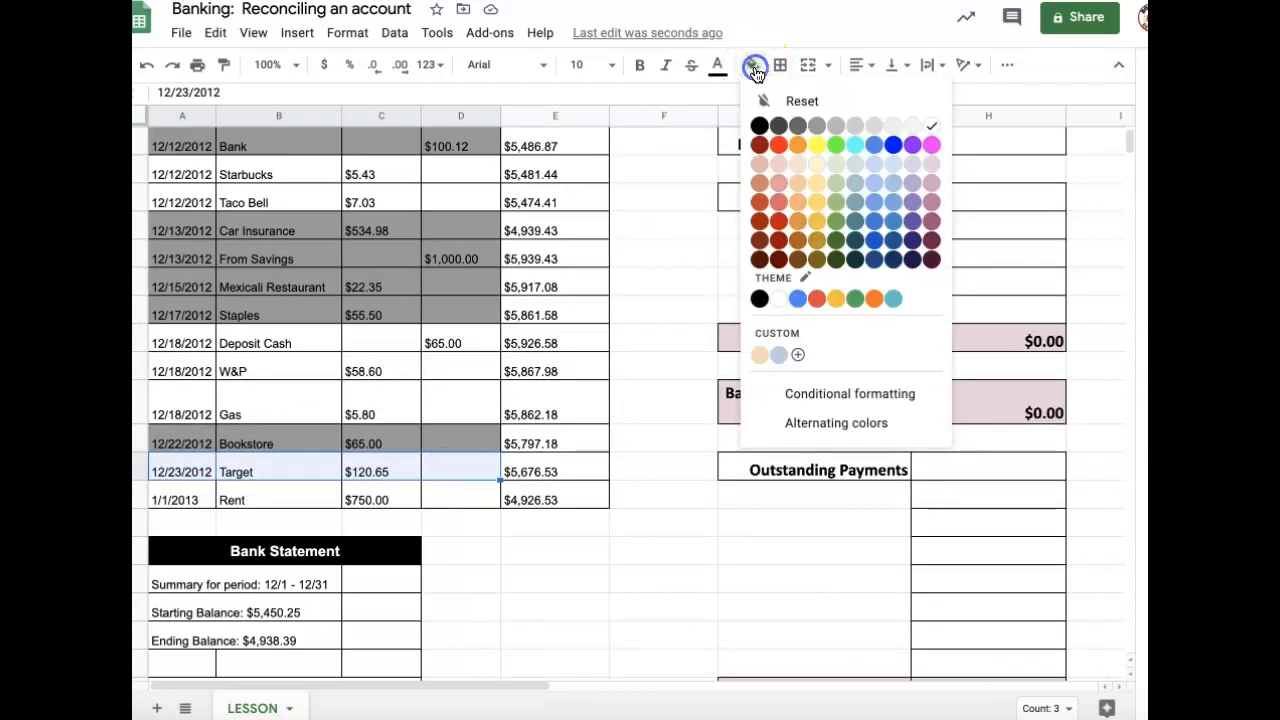
{"action": "left_click", "coordinate": [820, 125]}
Step: Shade the statement's $750.00 withdrawal row and the matching Rent entry in the register dark gray
{"action": "scroll", "coordinate": [538, 458], "scroll_direction": "down", "scroll_amount": 5}
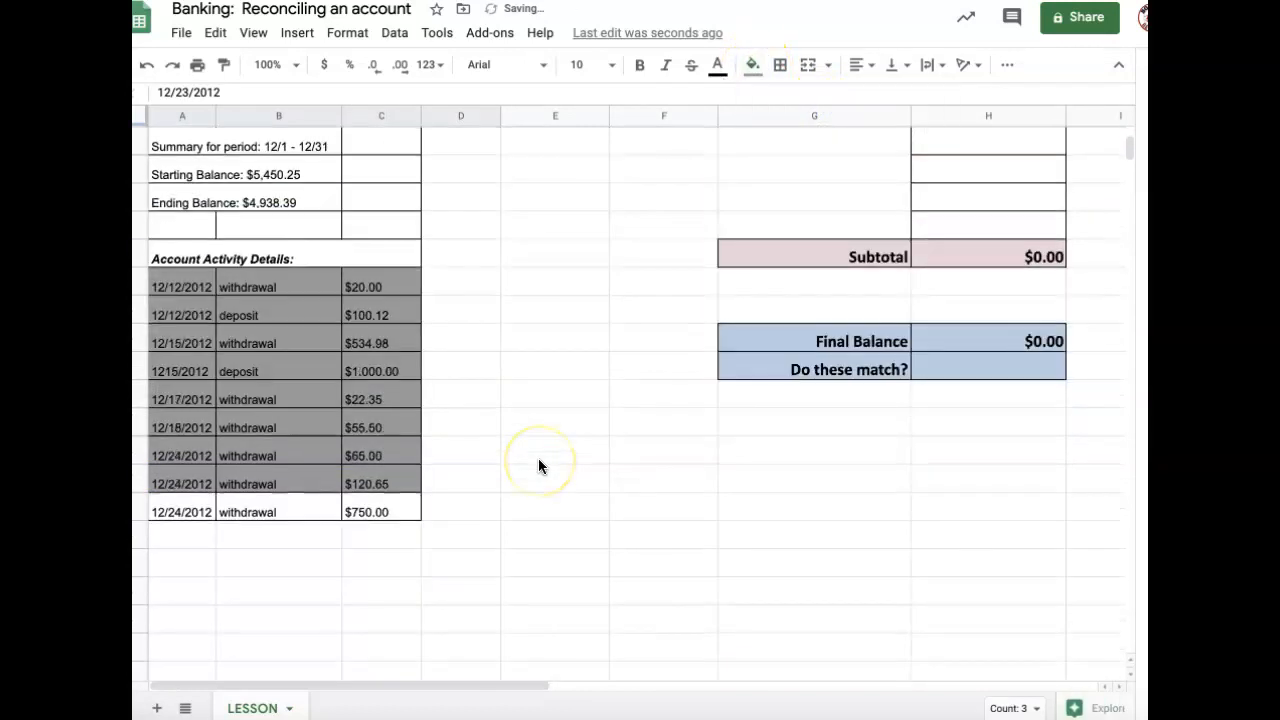
{"action": "left_click_drag", "start_coordinate": [214, 514], "coordinate": [388, 512]}
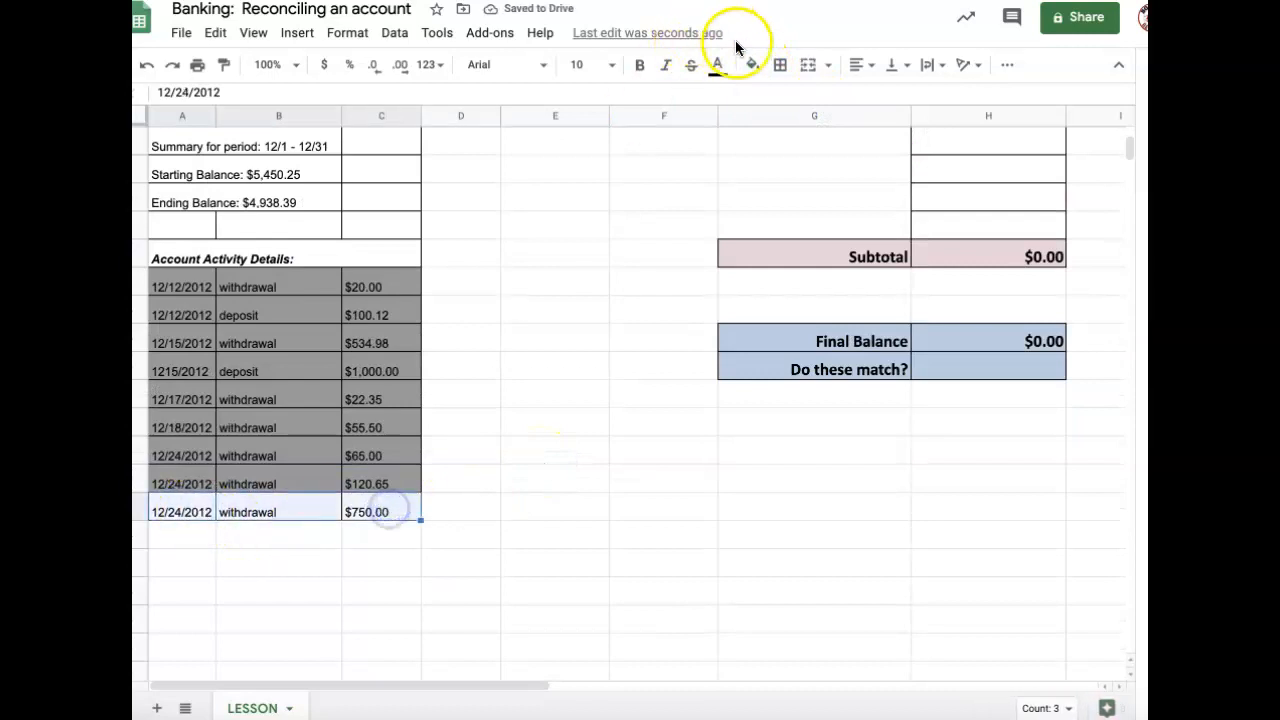
{"action": "left_click", "coordinate": [752, 64]}
{"action": "left_click", "coordinate": [814, 122]}
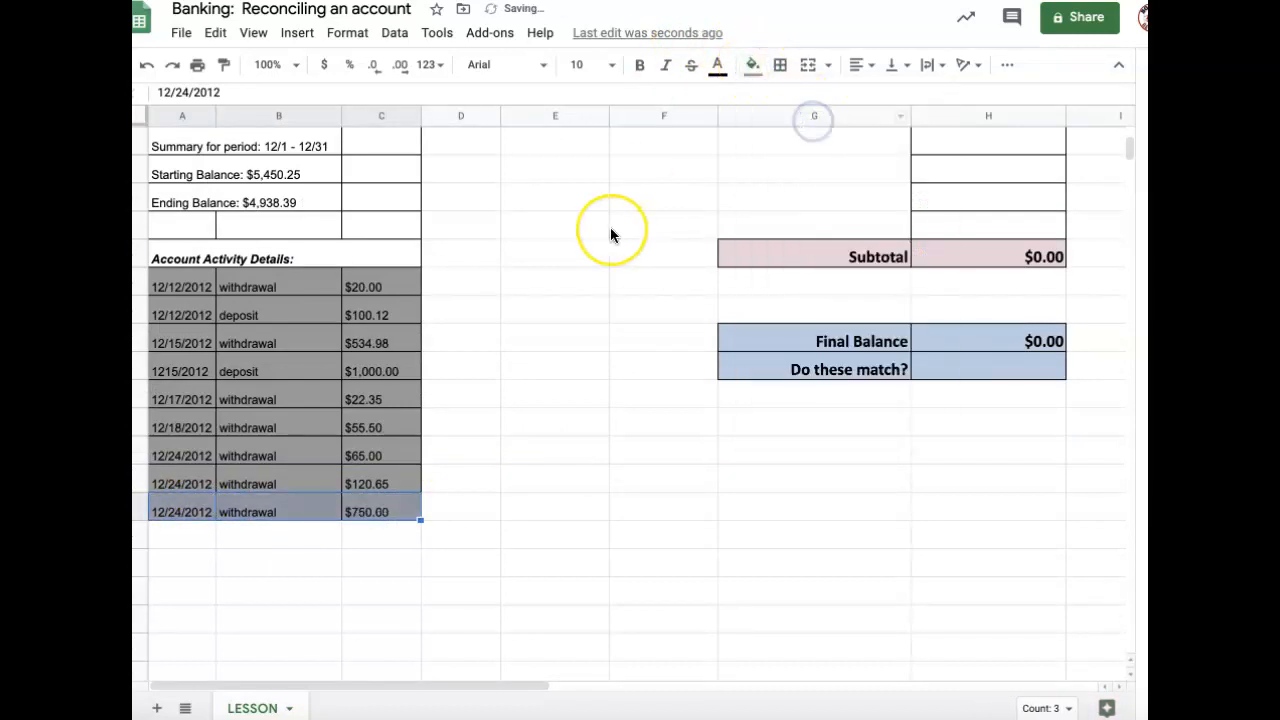
{"action": "scroll", "coordinate": [610, 235], "scroll_direction": "up", "scroll_amount": 3}
{"action": "left_click_drag", "start_coordinate": [150, 358], "coordinate": [452, 361]}
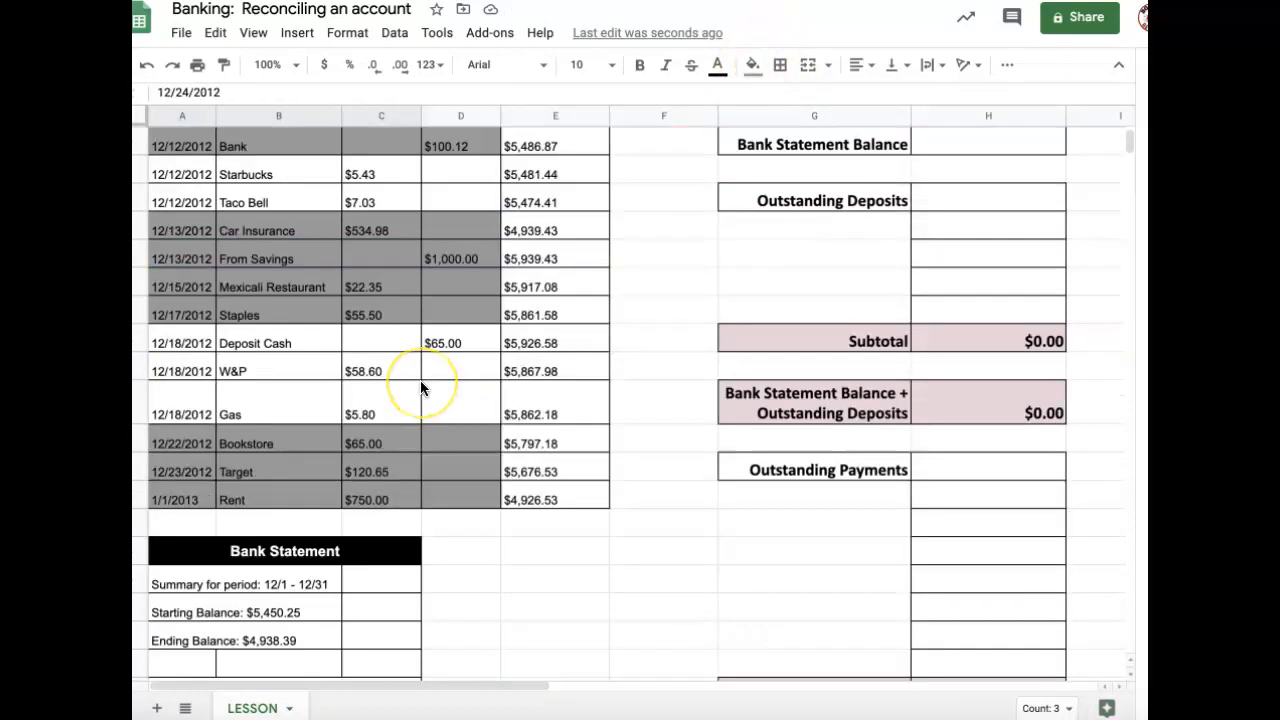
Step: Check that every transaction in the bank statement's account activity has been marked as matched
{"action": "scroll", "coordinate": [420, 380], "scroll_direction": "down", "scroll_amount": 4}
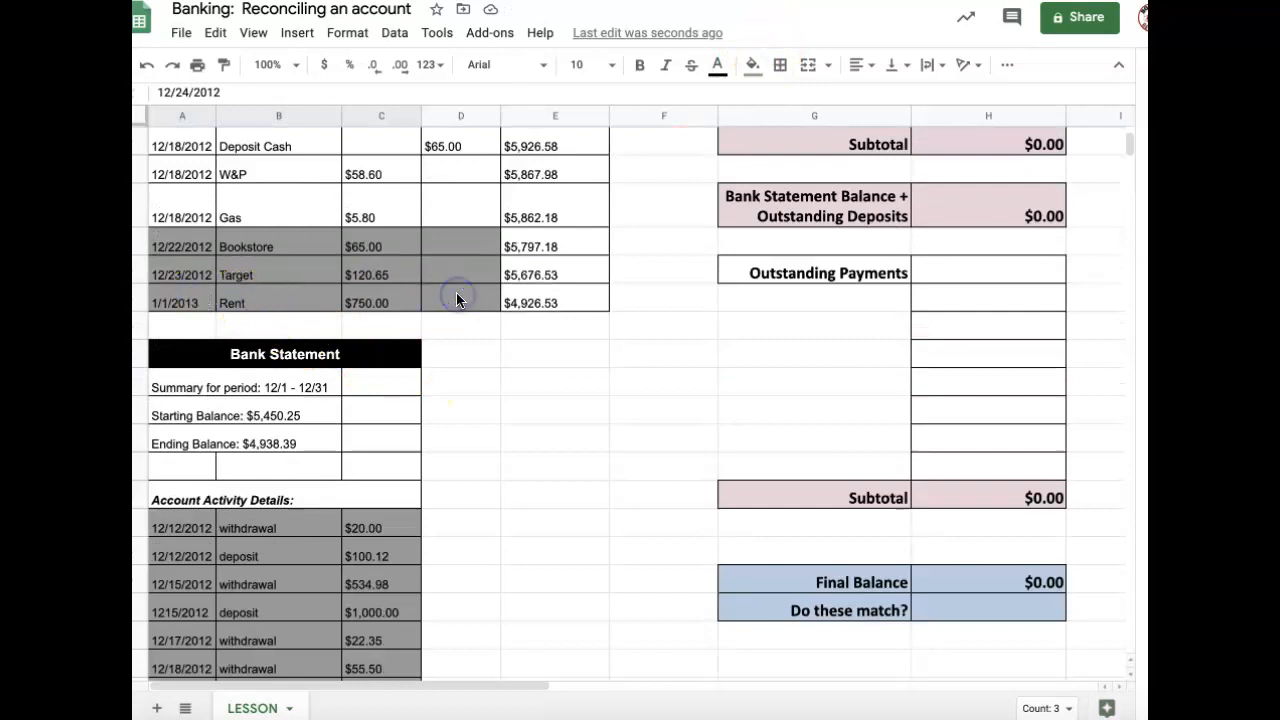
{"action": "scroll", "coordinate": [476, 386], "scroll_direction": "down", "scroll_amount": 3}
{"action": "left_click_drag", "start_coordinate": [207, 372], "coordinate": [411, 606]}
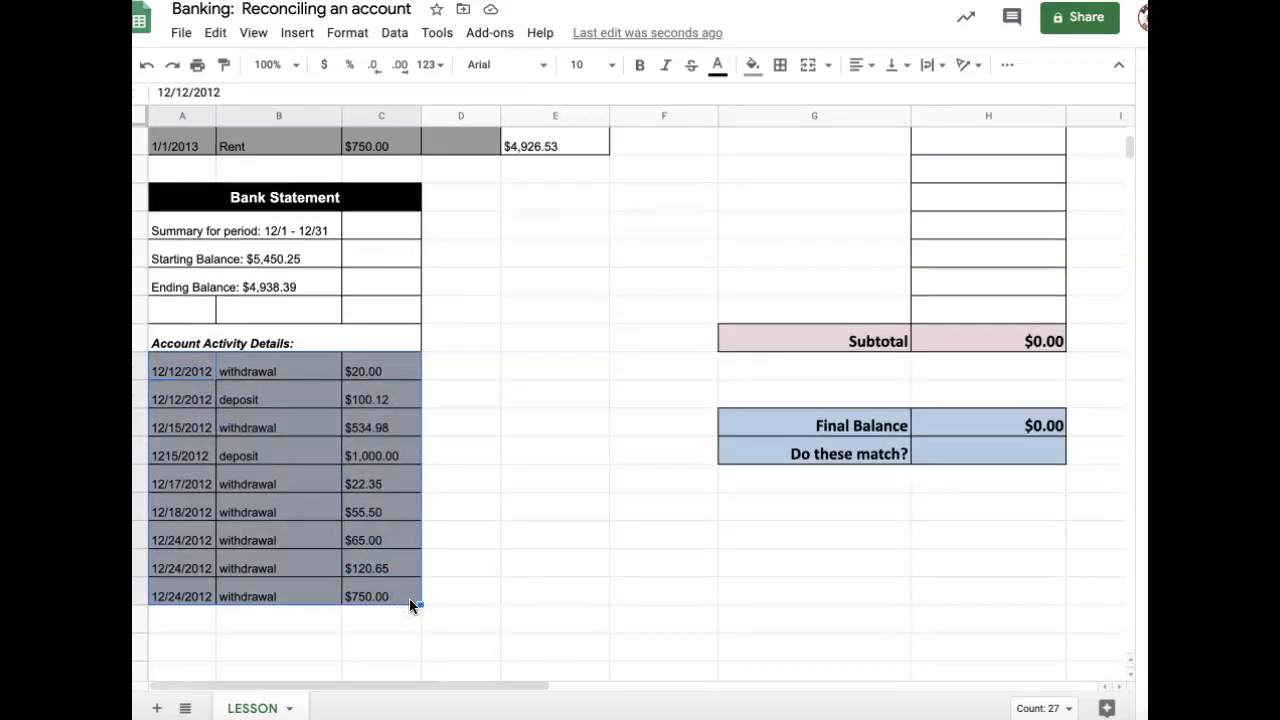
Step: Mark the unmatched Starbucks and Taco Bell withdrawals in the register by shading them light yellow from date through withdrawal
{"action": "scroll", "coordinate": [587, 200], "scroll_direction": "up", "scroll_amount": 5}
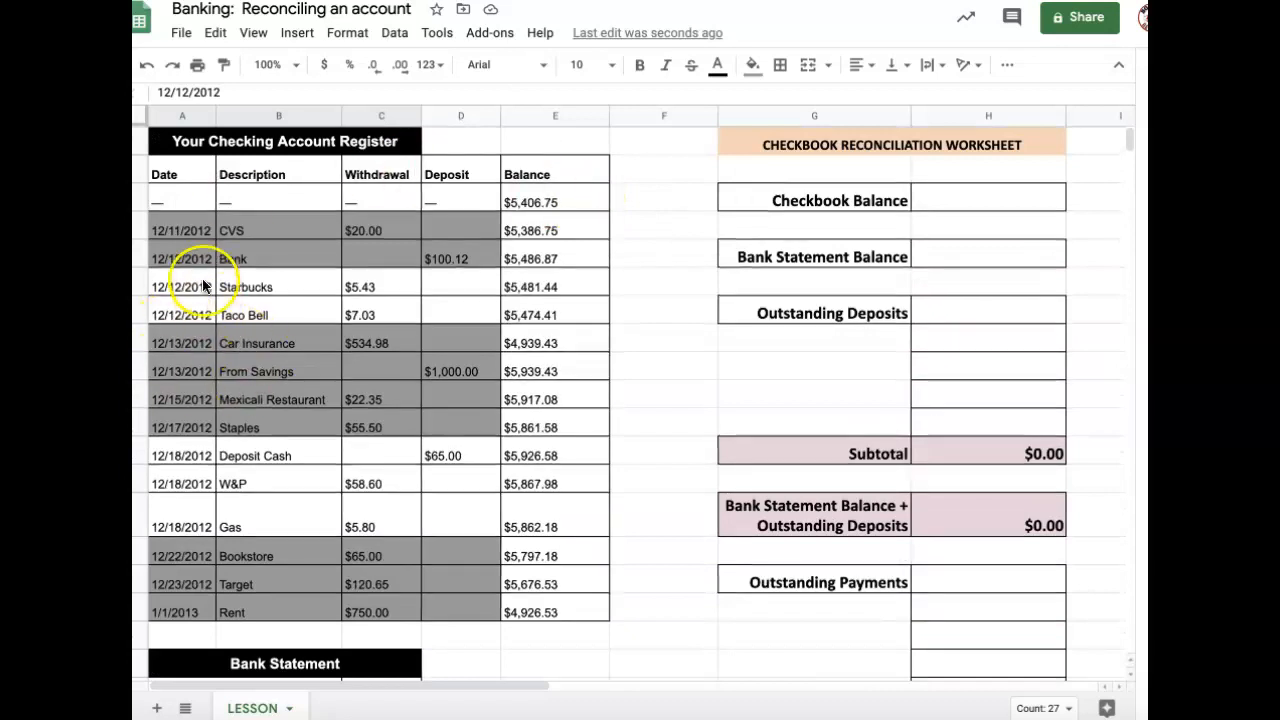
{"action": "left_click_drag", "start_coordinate": [263, 286], "coordinate": [470, 310]}
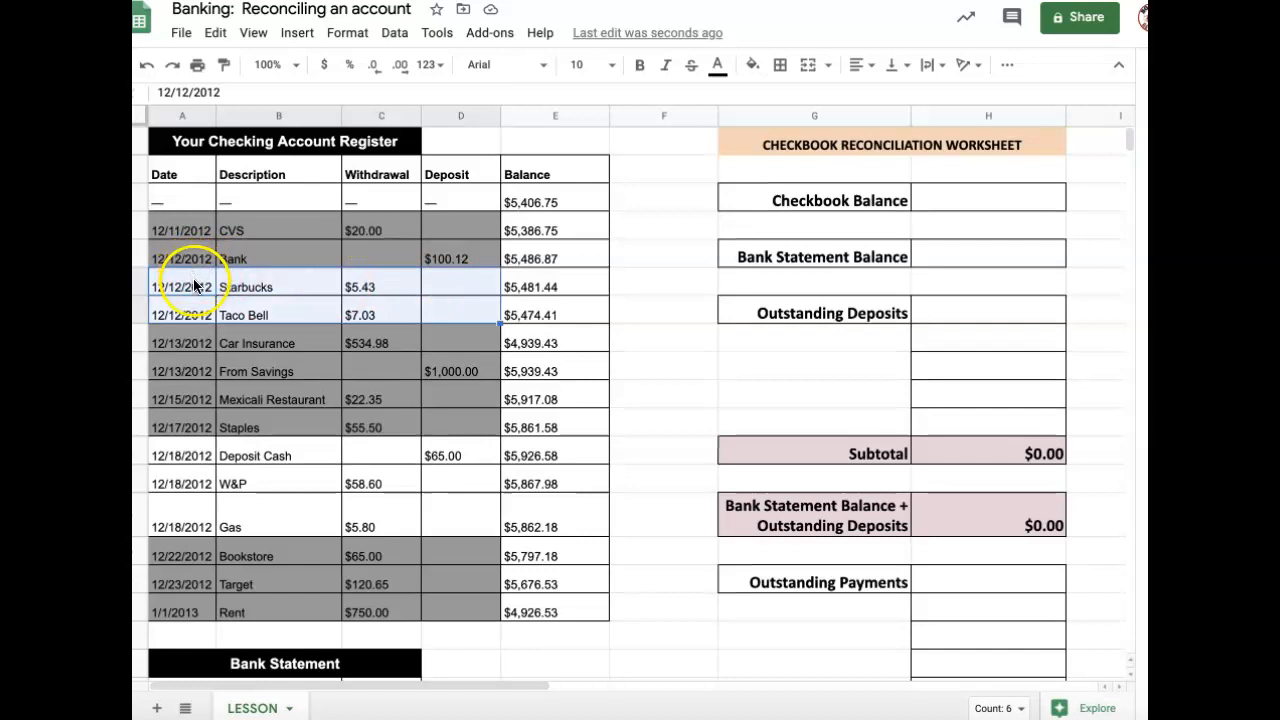
{"action": "left_click_drag", "start_coordinate": [186, 288], "coordinate": [360, 312]}
{"action": "left_click", "coordinate": [752, 64]}
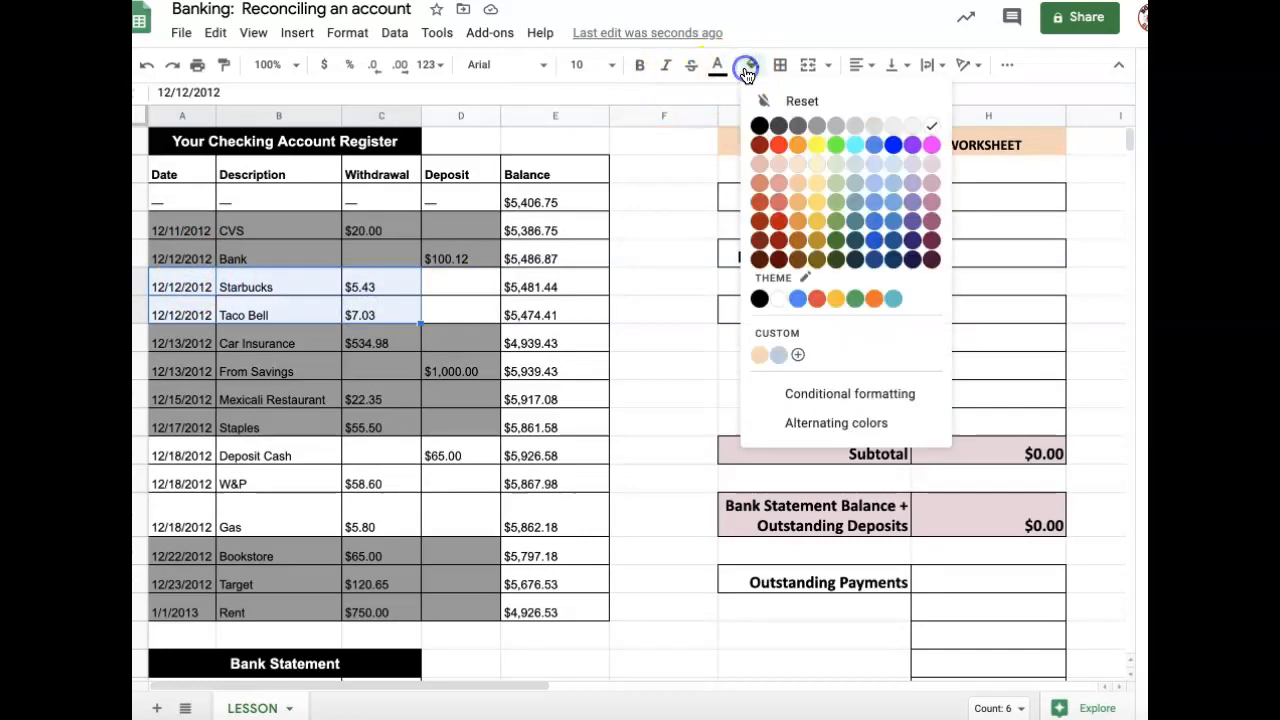
{"action": "left_click", "coordinate": [814, 155]}
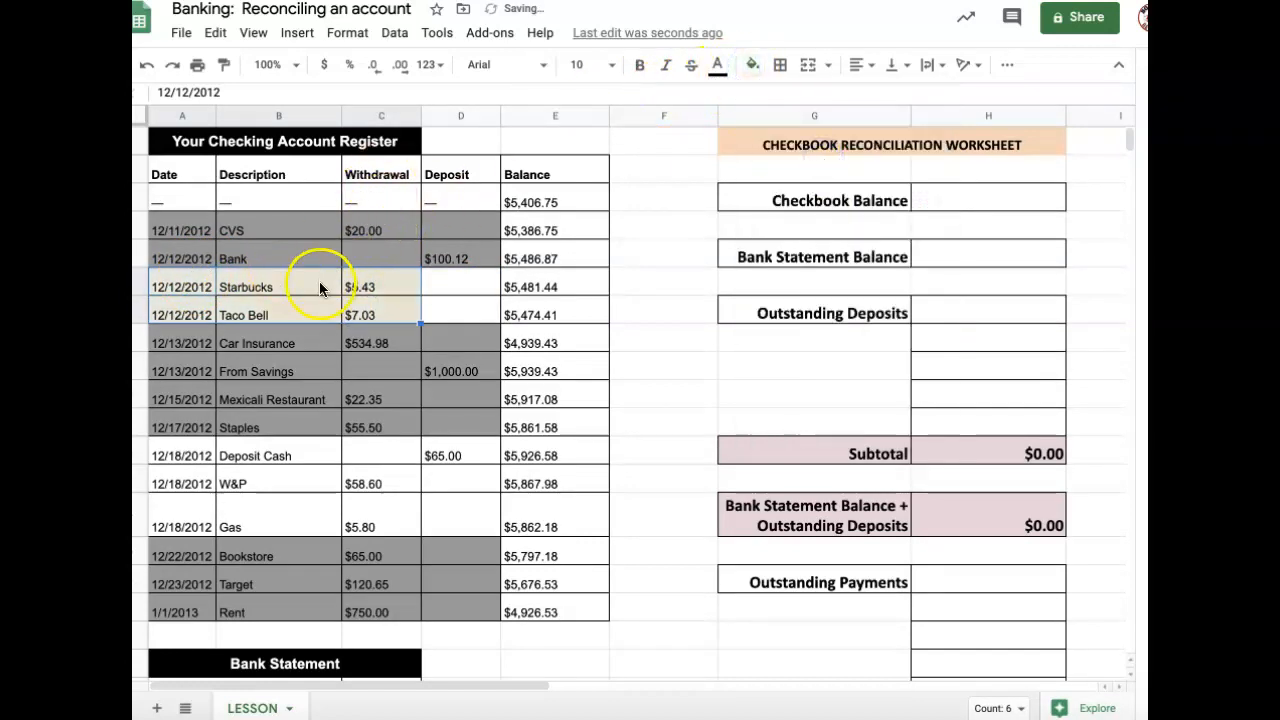
{"action": "left_click", "coordinate": [380, 288]}
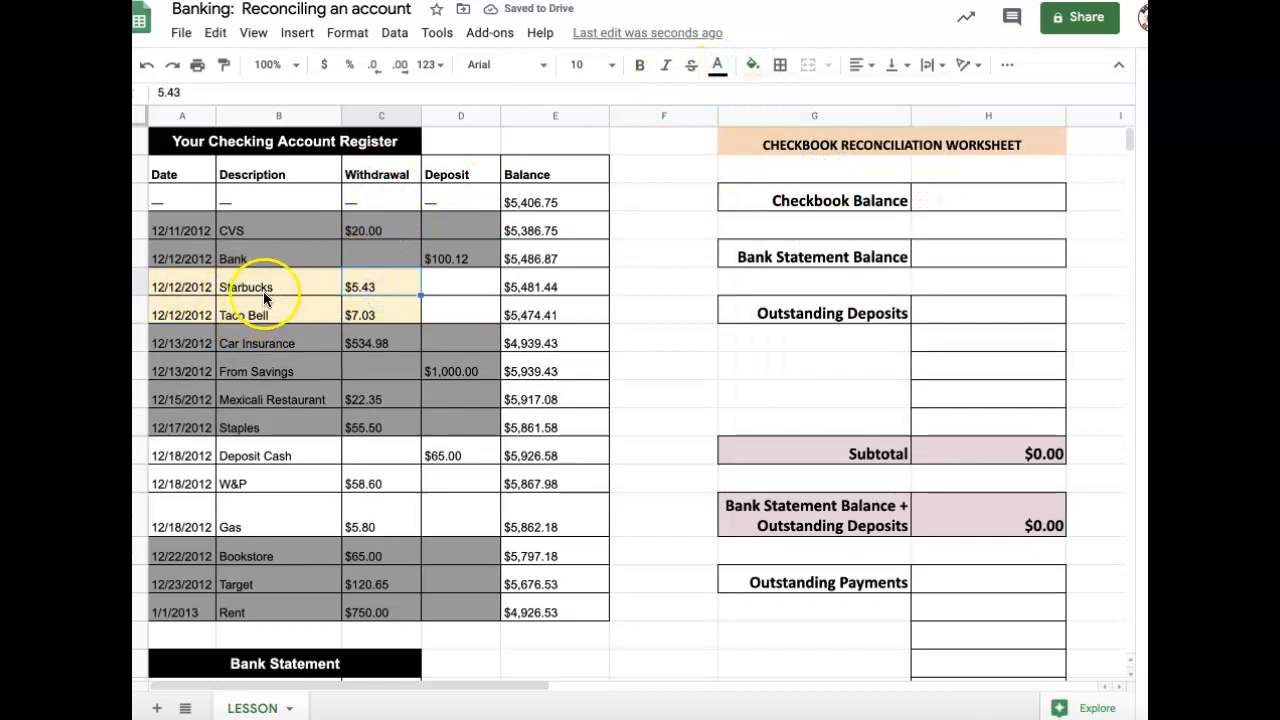
Step: Shade the unmatched W&P and Gas withdrawals in the register light yellow, from date through withdrawal
{"action": "left_click_drag", "start_coordinate": [175, 484], "coordinate": [371, 499]}
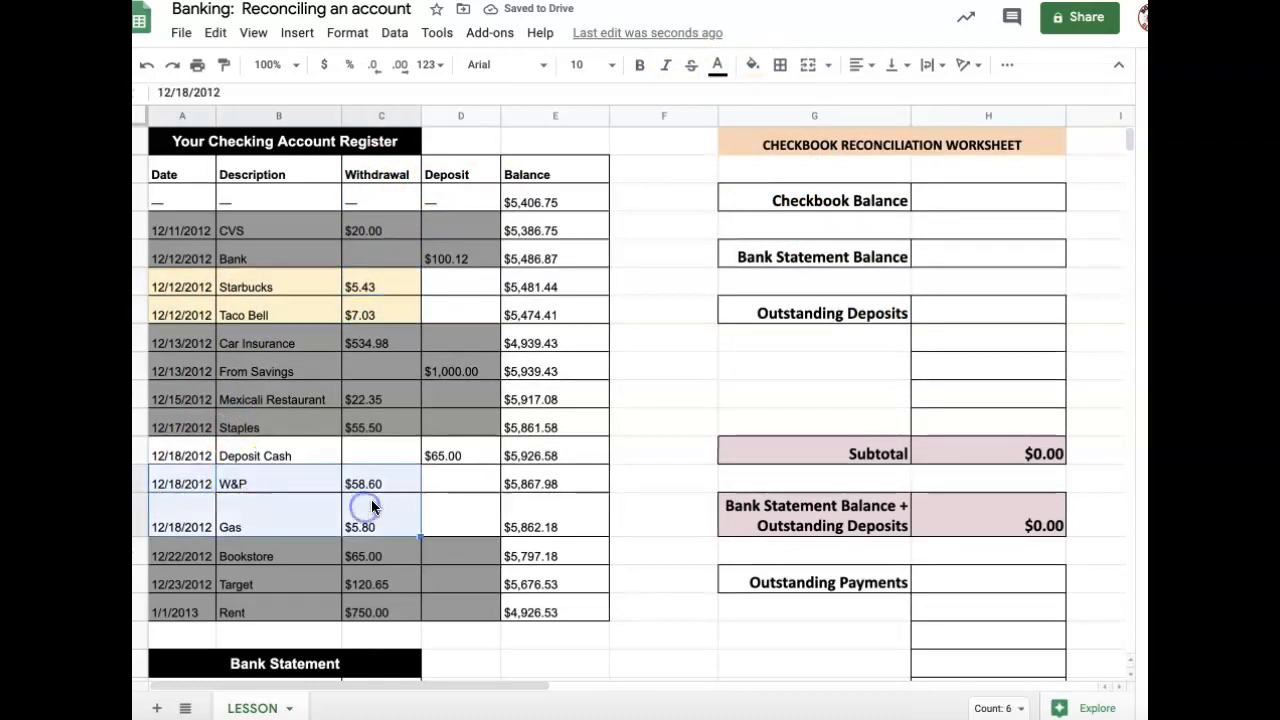
{"action": "left_click", "coordinate": [755, 66]}
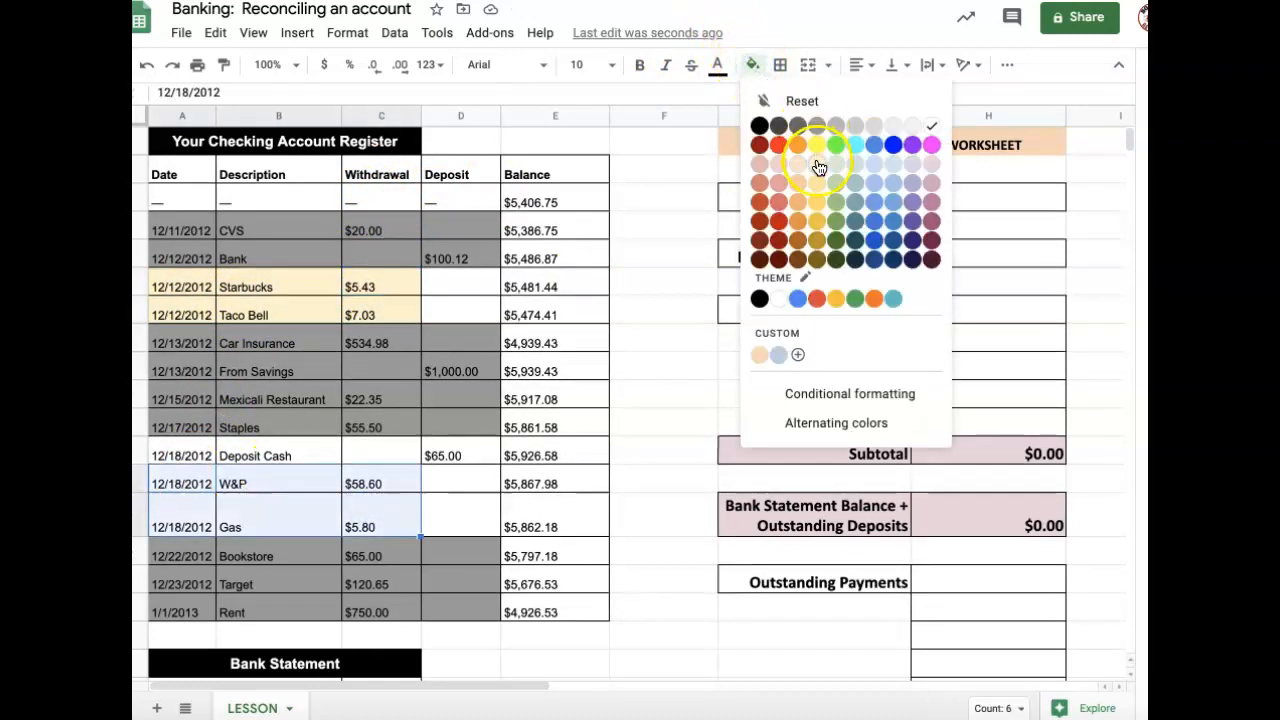
{"action": "left_click", "coordinate": [808, 161]}
Step: Shade the unmatched Deposit Cash entry in the register cyan, from its date through the Deposit column
{"action": "left_click_drag", "start_coordinate": [165, 455], "coordinate": [445, 447]}
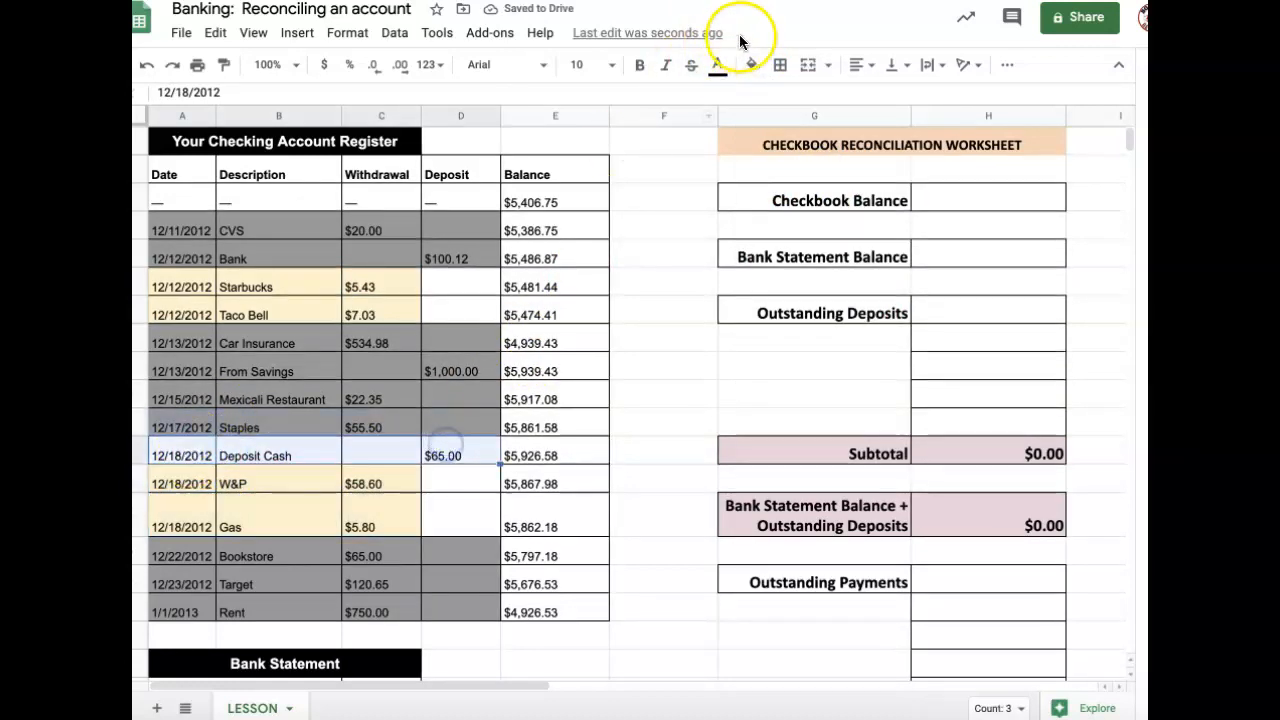
{"action": "left_click", "coordinate": [752, 64]}
{"action": "left_click", "coordinate": [858, 147]}
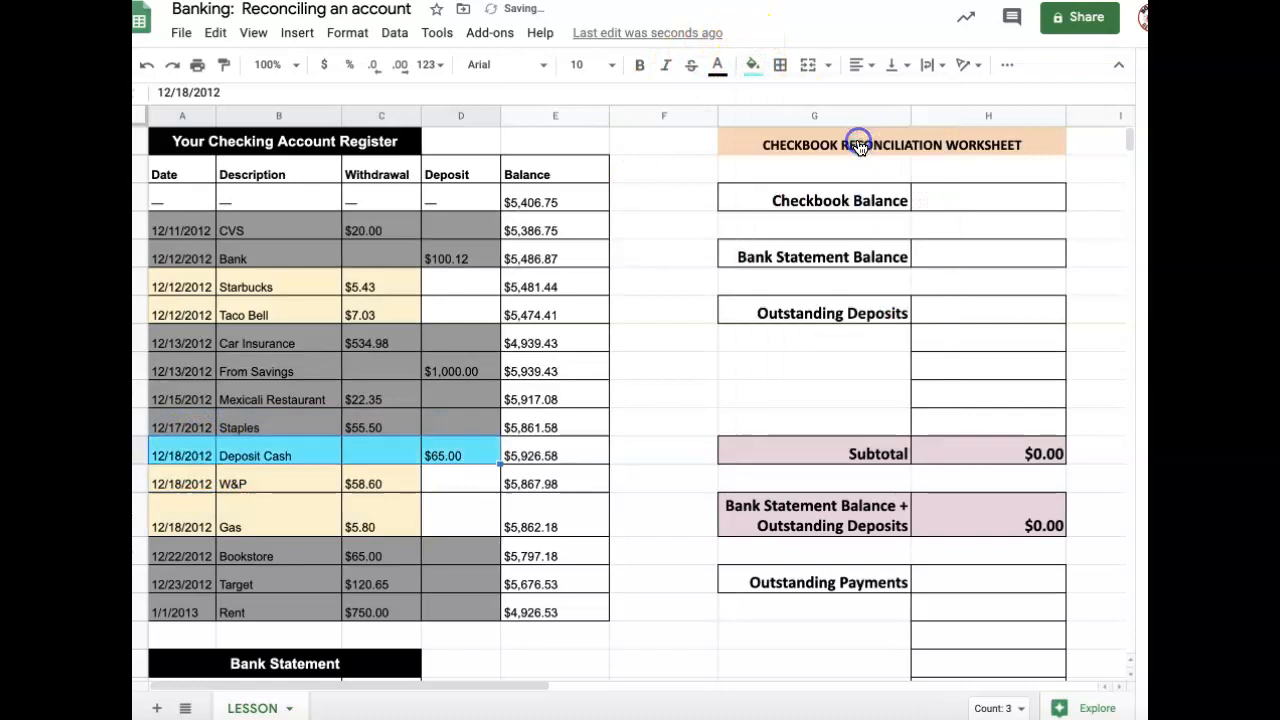
{"action": "left_click", "coordinate": [659, 484]}
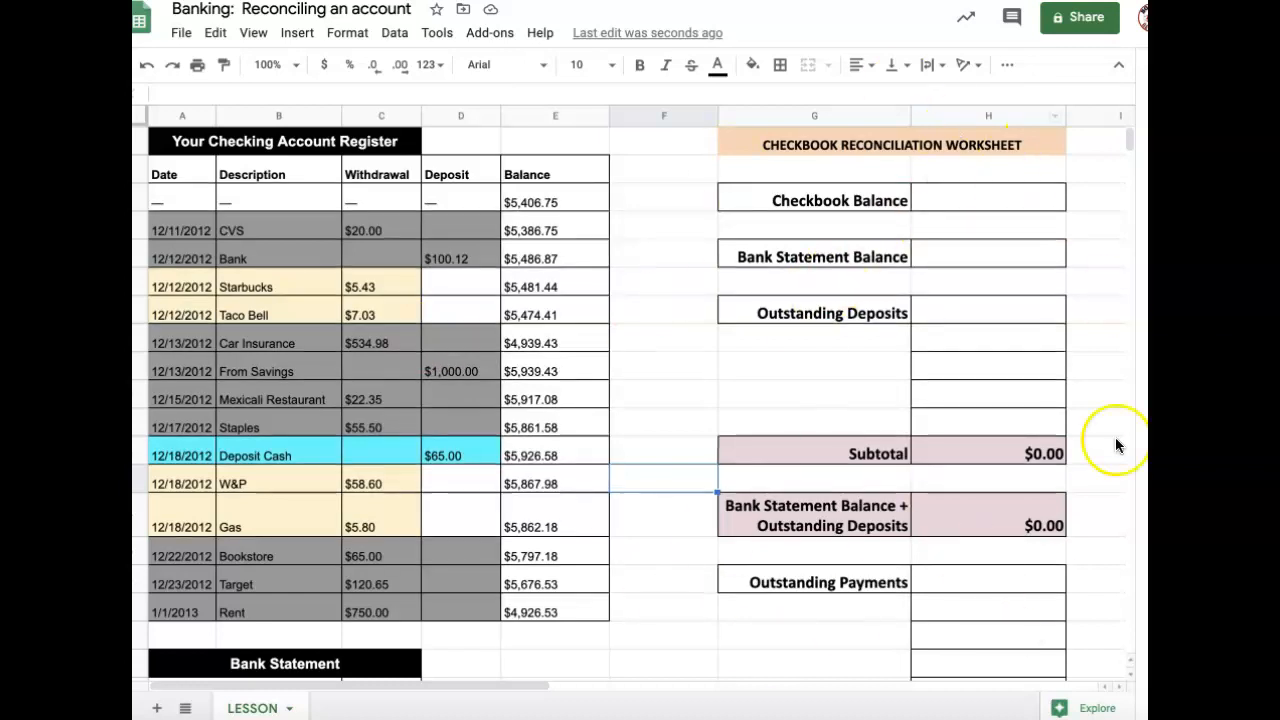
Step: Enter the register's final balance, 4,926.53, as the worksheet's Checkbook Balance and format it as currency
{"action": "left_click", "coordinate": [950, 200]}
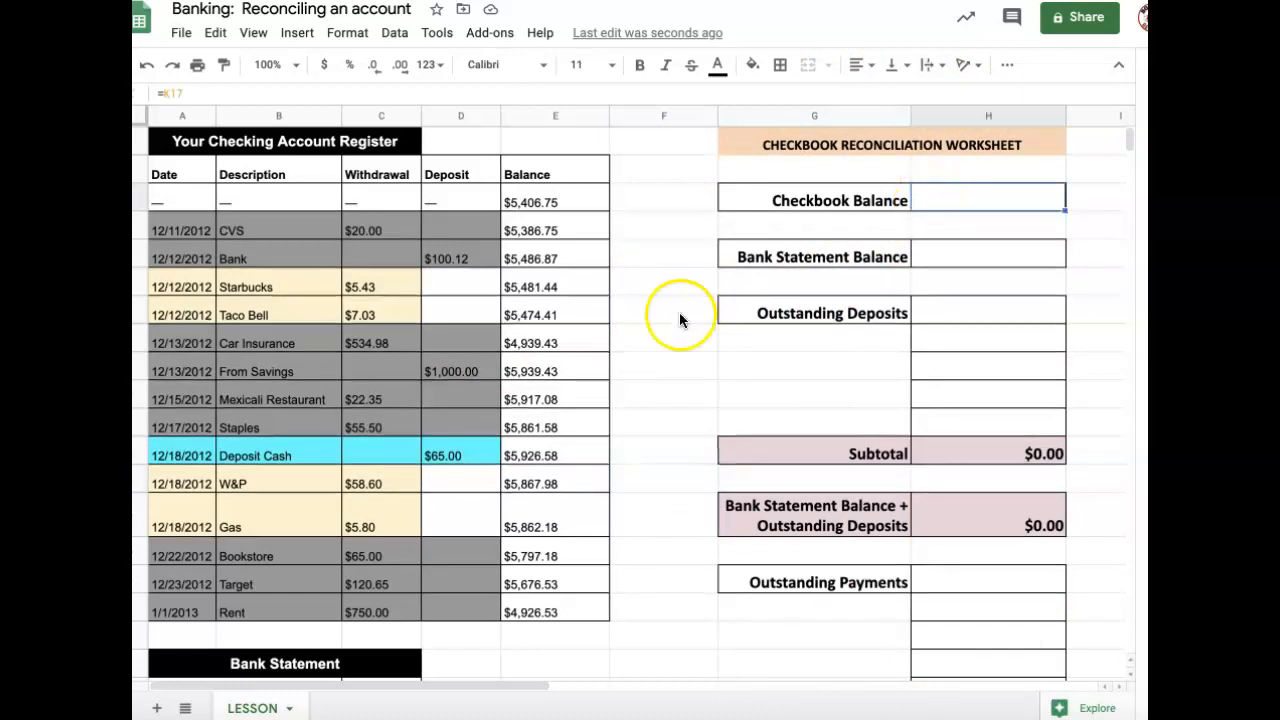
{"action": "left_click", "coordinate": [561, 601]}
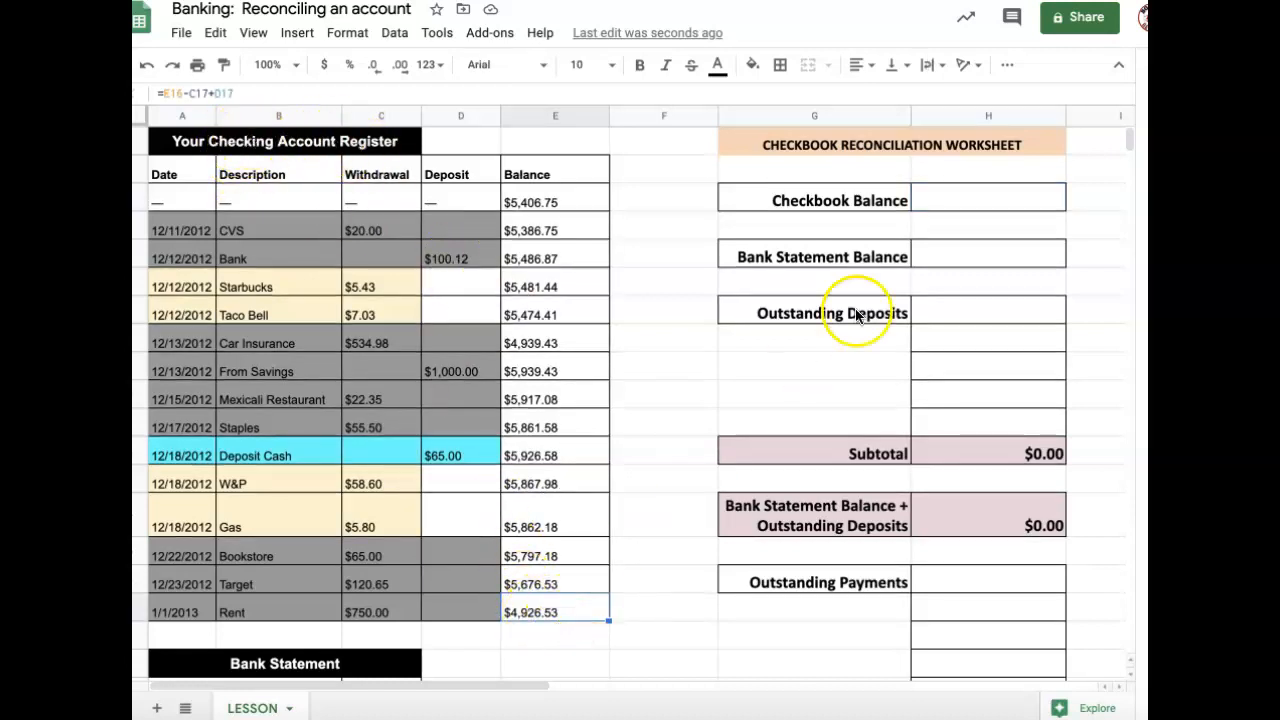
{"action": "left_click", "coordinate": [995, 200]}
{"action": "type", "text": "4"}
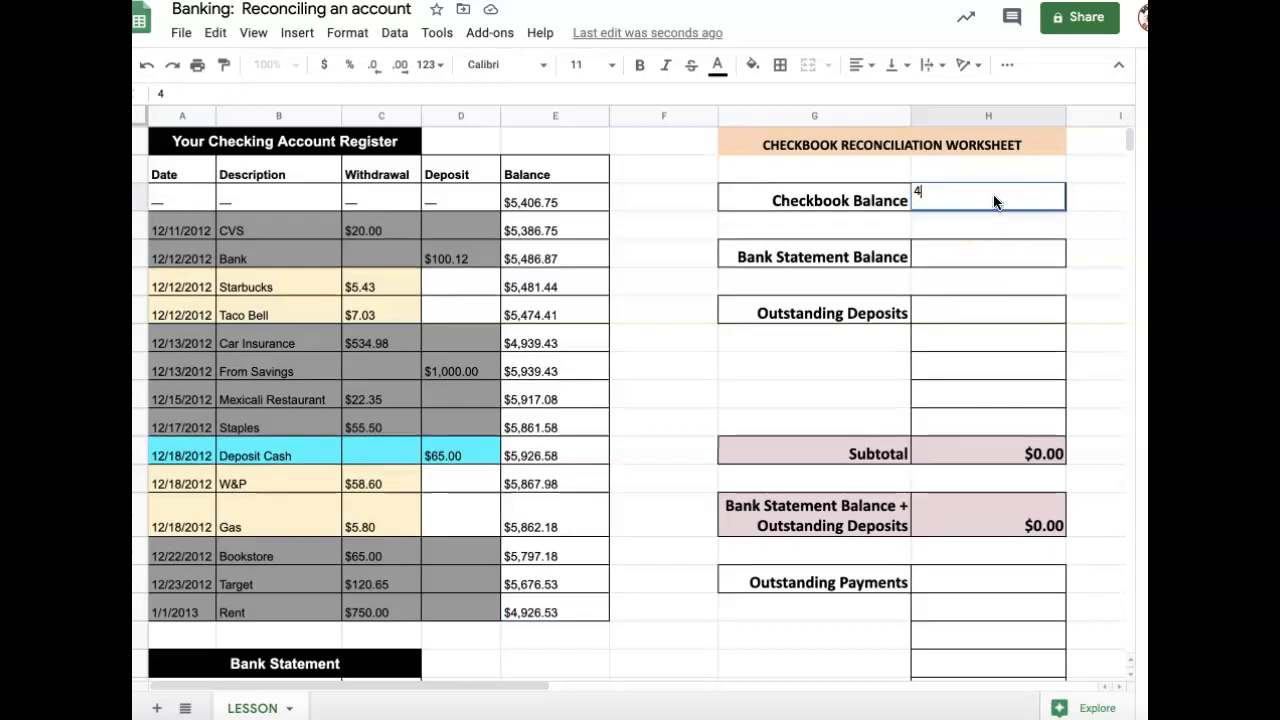
{"action": "type", "text": ",926.53"}
{"action": "key", "text": "Return"}
{"action": "left_click", "coordinate": [1040, 202]}
{"action": "left_click", "coordinate": [326, 64]}
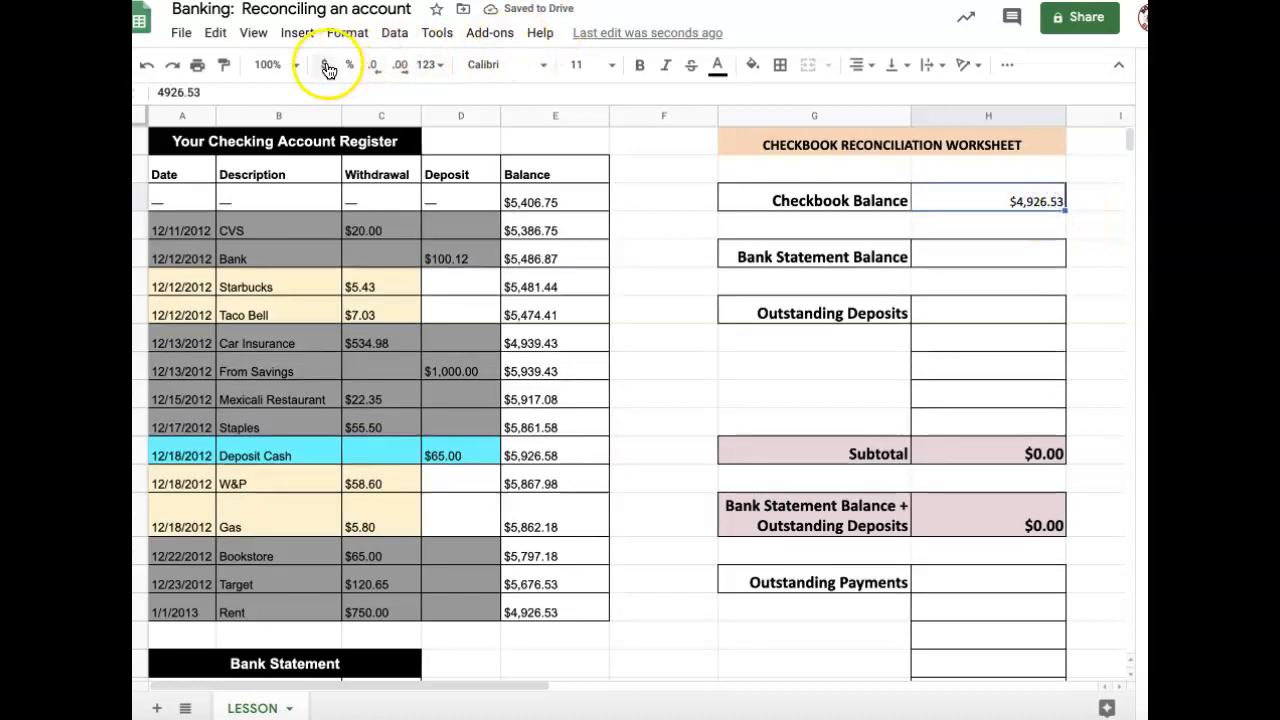
Step: Look up the bank statement's ending balance, enter 4938.39 as the worksheet's Bank Statement Balance, and format it as currency
{"action": "left_click", "coordinate": [971, 260]}
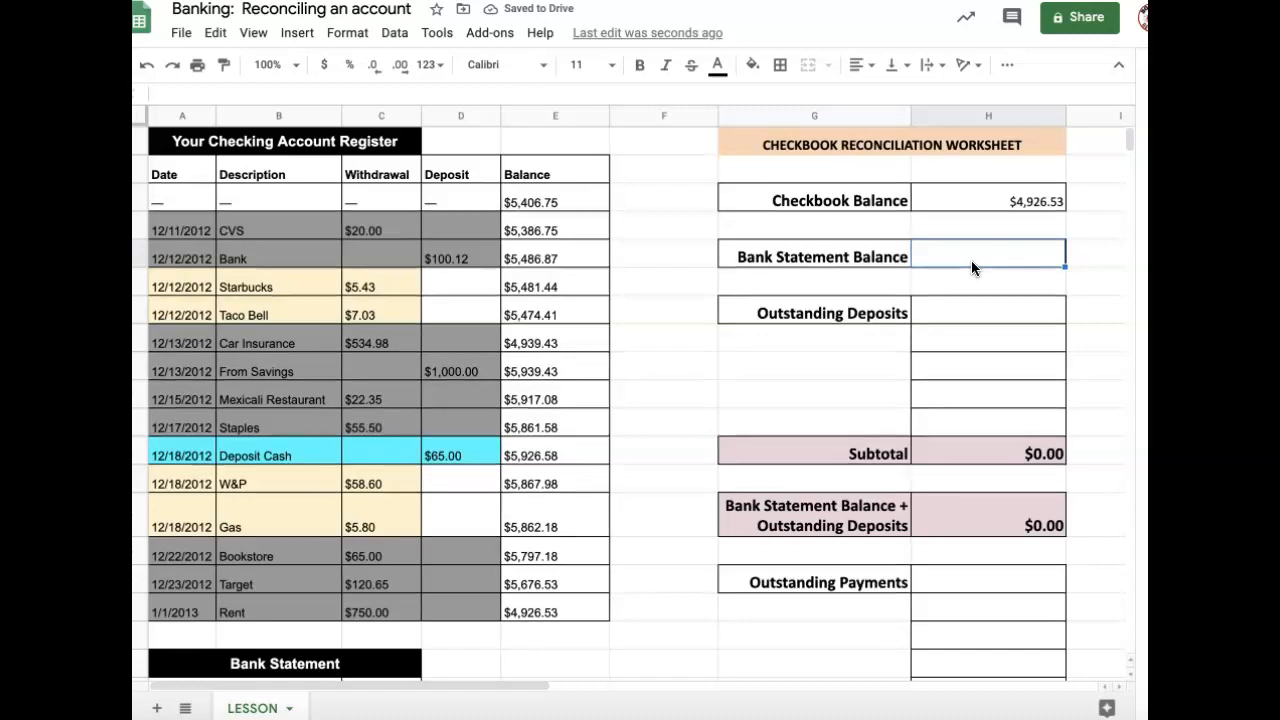
{"action": "left_click", "coordinate": [682, 390]}
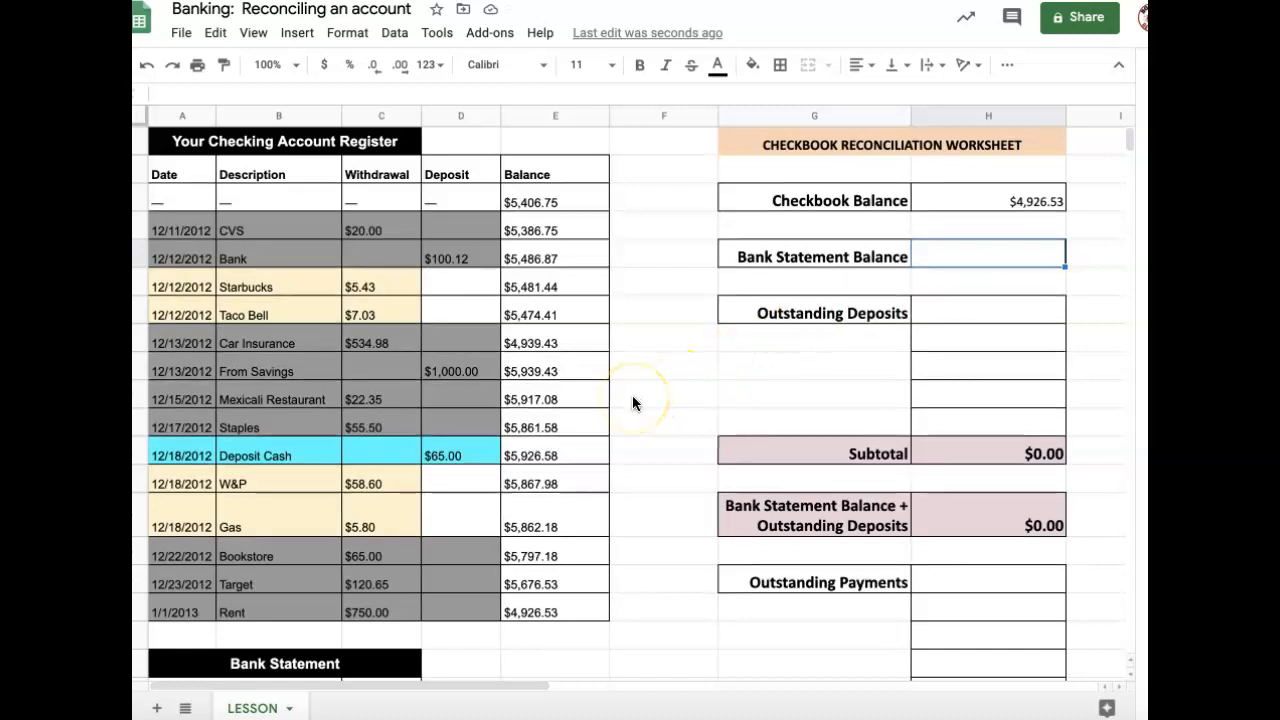
{"action": "scroll", "coordinate": [632, 395], "scroll_direction": "down", "scroll_amount": 3}
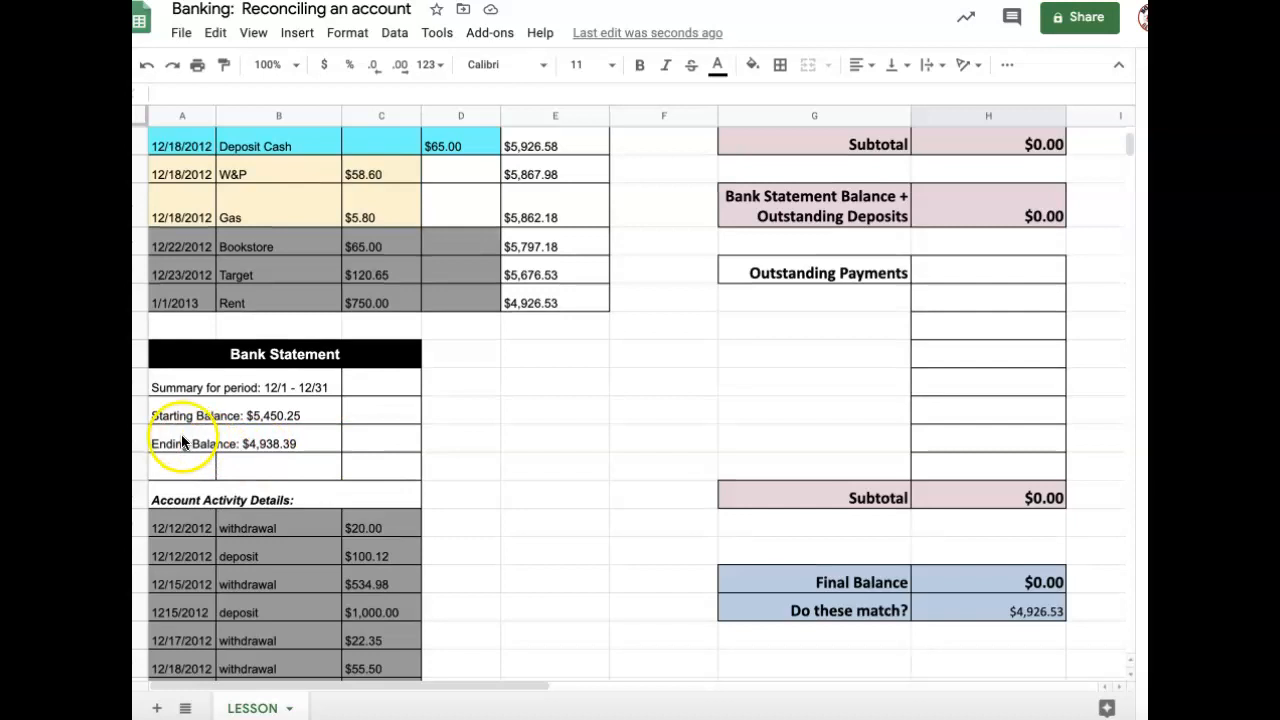
{"action": "left_click", "coordinate": [259, 443]}
{"action": "left_click", "coordinate": [238, 413]}
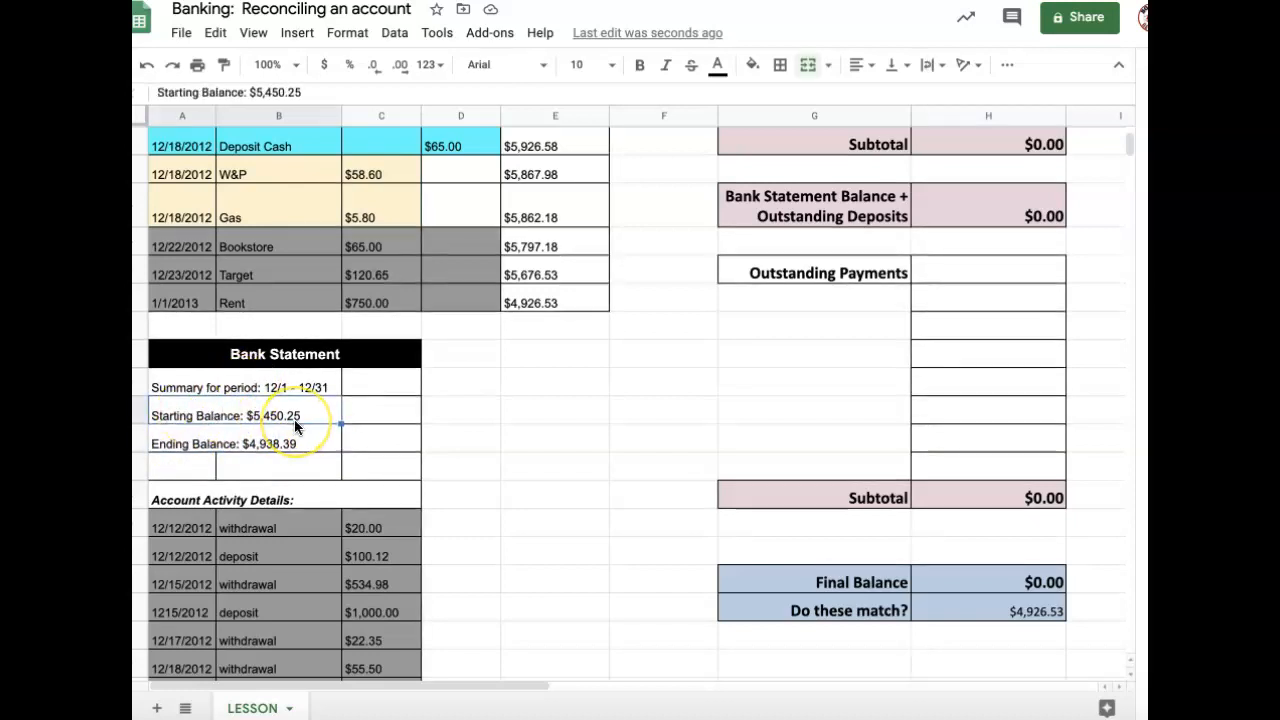
{"action": "left_click", "coordinate": [252, 445]}
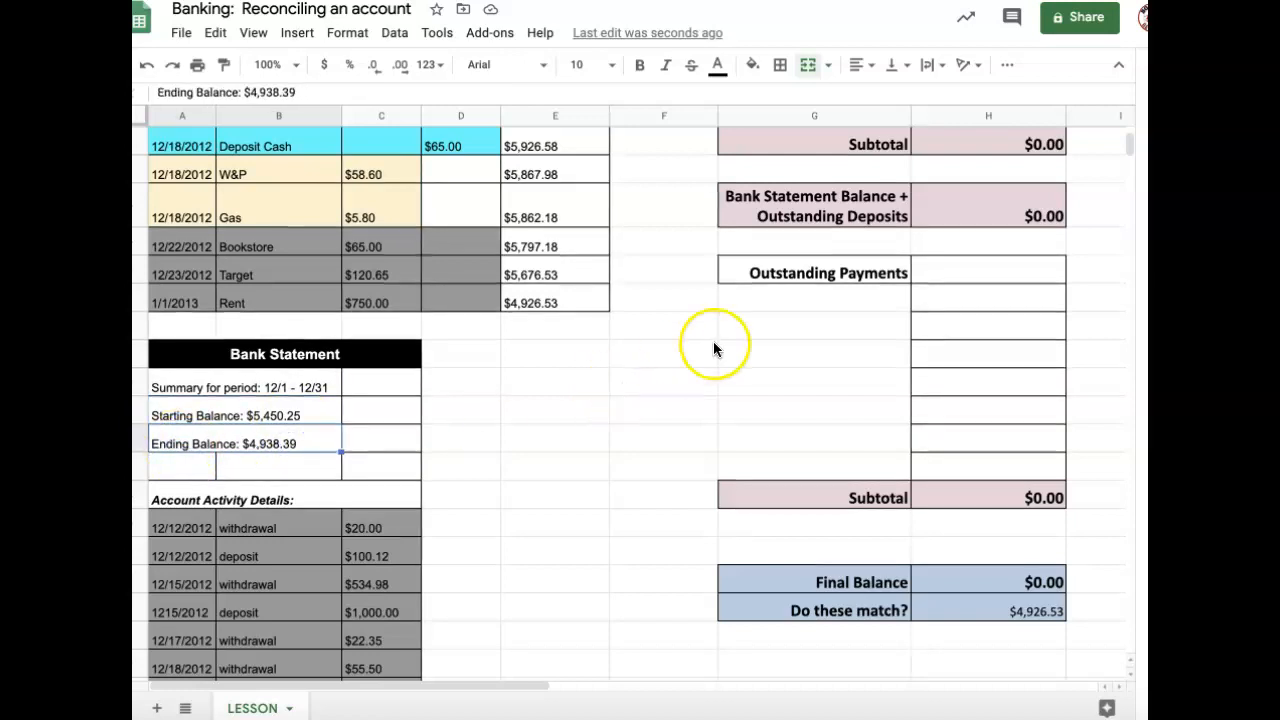
{"action": "scroll", "coordinate": [713, 341], "scroll_direction": "up", "scroll_amount": 5}
{"action": "left_click", "coordinate": [970, 203]}
{"action": "type", "text": "4938.39"}
{"action": "key", "text": "Return"}
{"action": "left_click", "coordinate": [987, 197]}
{"action": "left_click", "coordinate": [325, 65]}
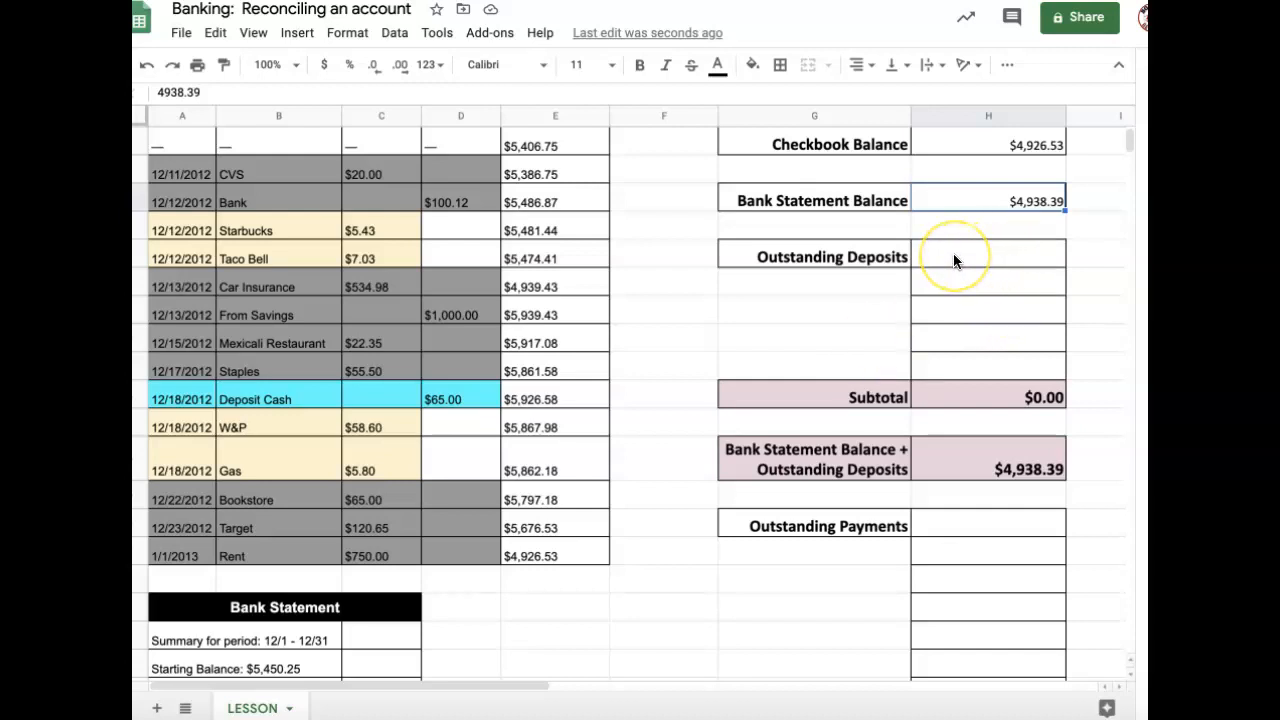
Step: Shade the register's Deposit column heading cyan to match the outstanding deposit entry
{"action": "left_click_drag", "start_coordinate": [963, 256], "coordinate": [964, 337]}
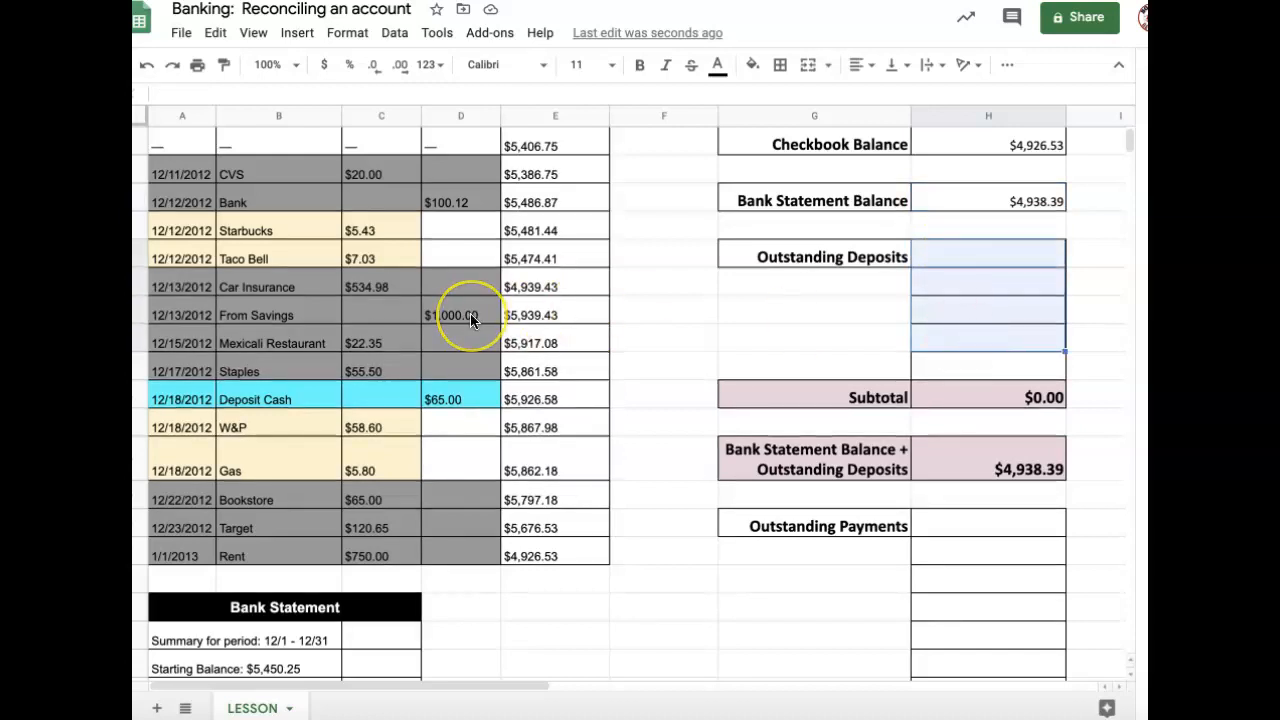
{"action": "scroll", "coordinate": [471, 320], "scroll_direction": "up", "scroll_amount": 1}
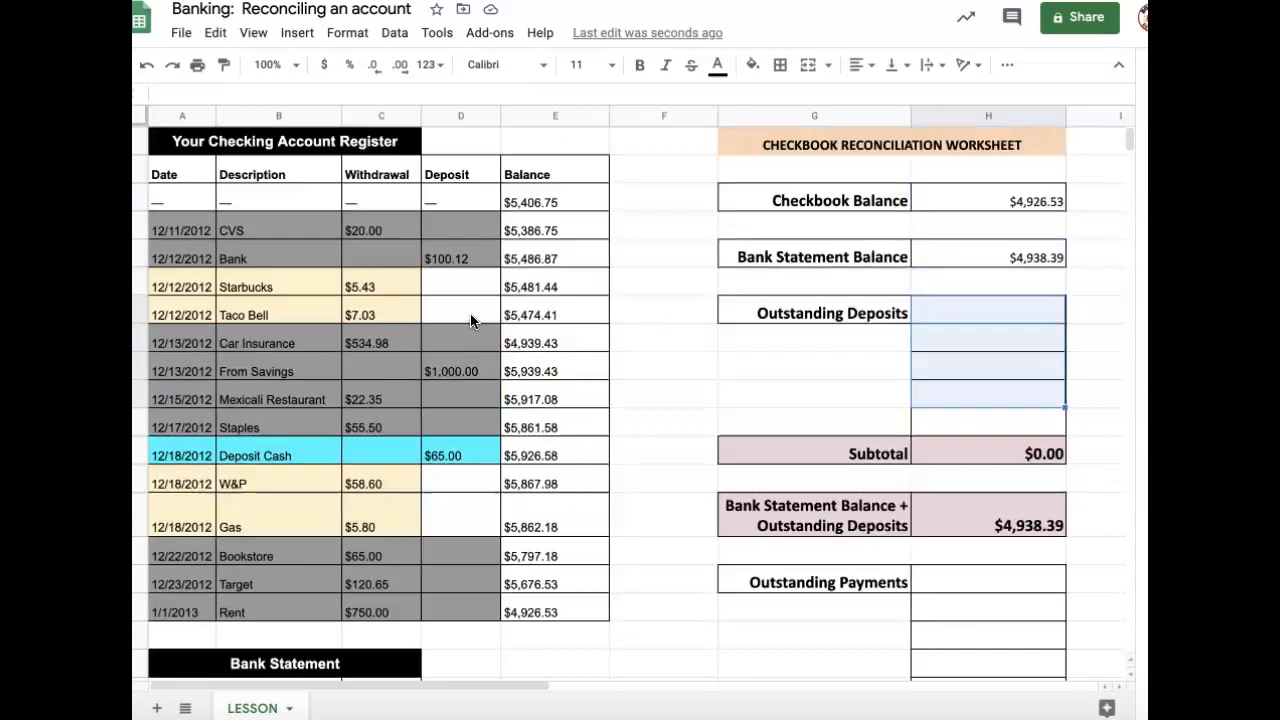
{"action": "left_click", "coordinate": [458, 178]}
{"action": "left_click", "coordinate": [752, 64]}
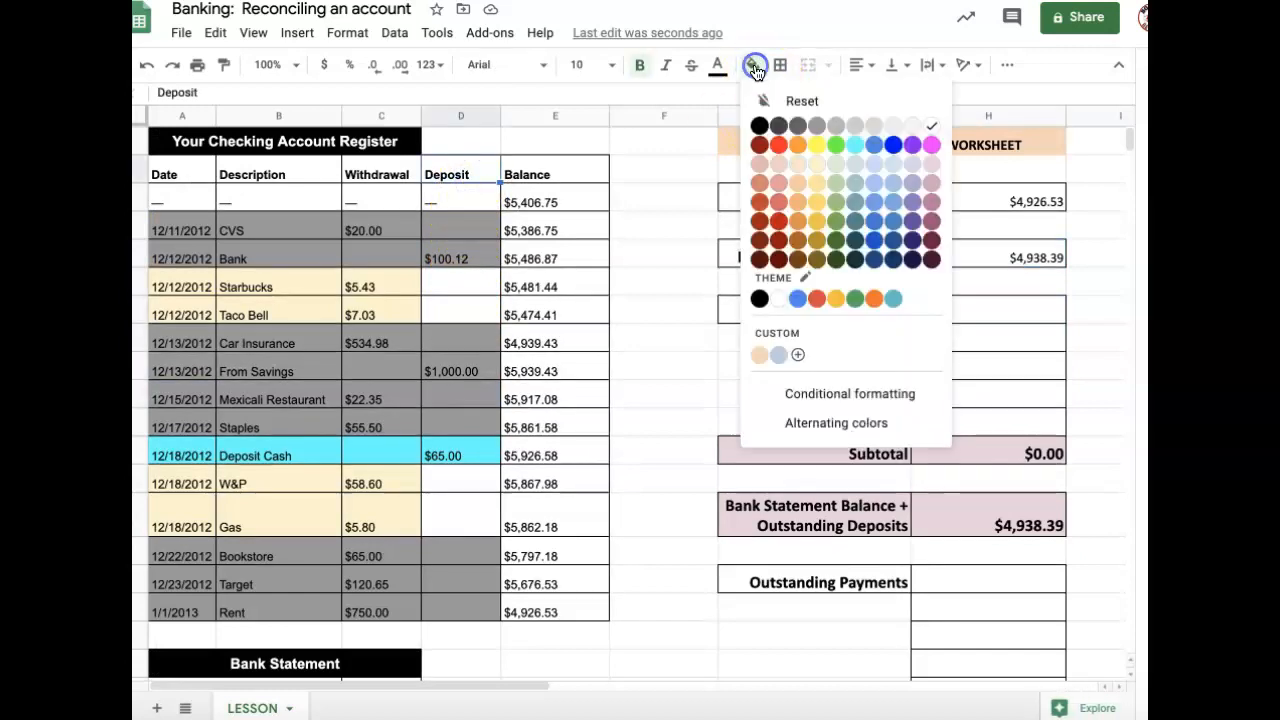
{"action": "left_click", "coordinate": [850, 146]}
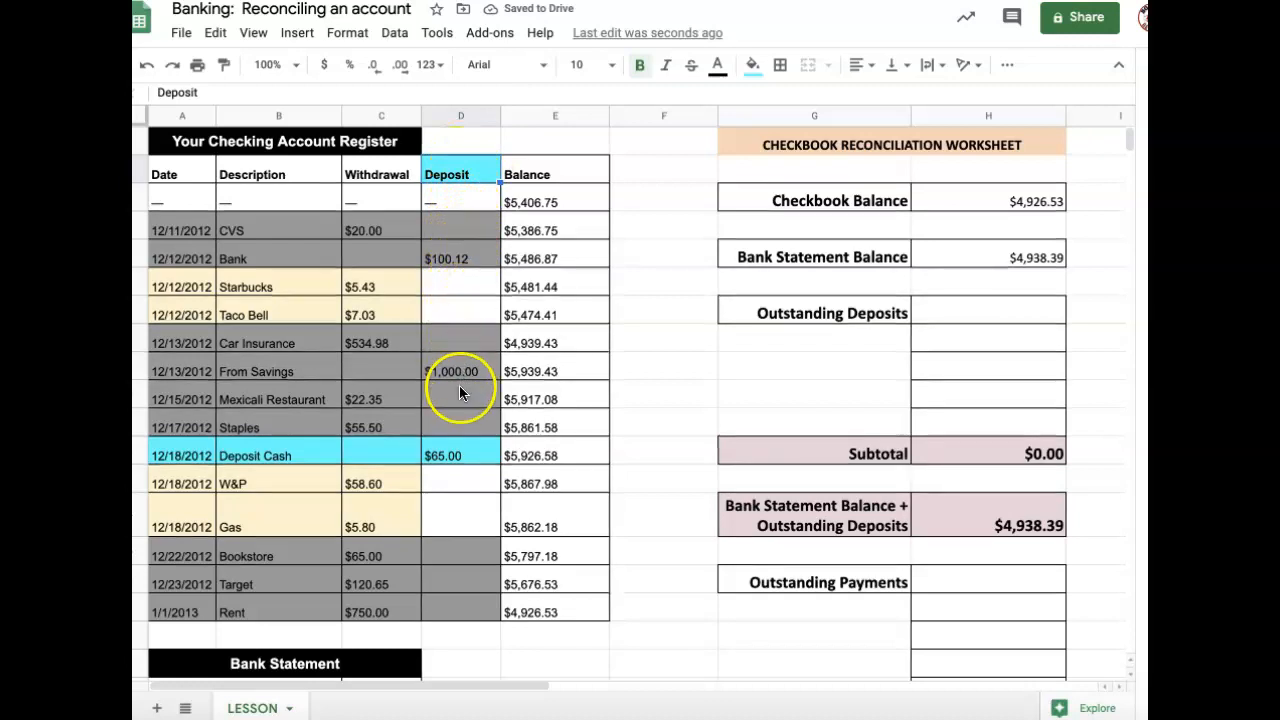
Step: Enter the Deposit Cash amount, 65.00, as the first Outstanding Deposits value and check the formula of the deposits Subtotal
{"action": "left_click", "coordinate": [456, 456]}
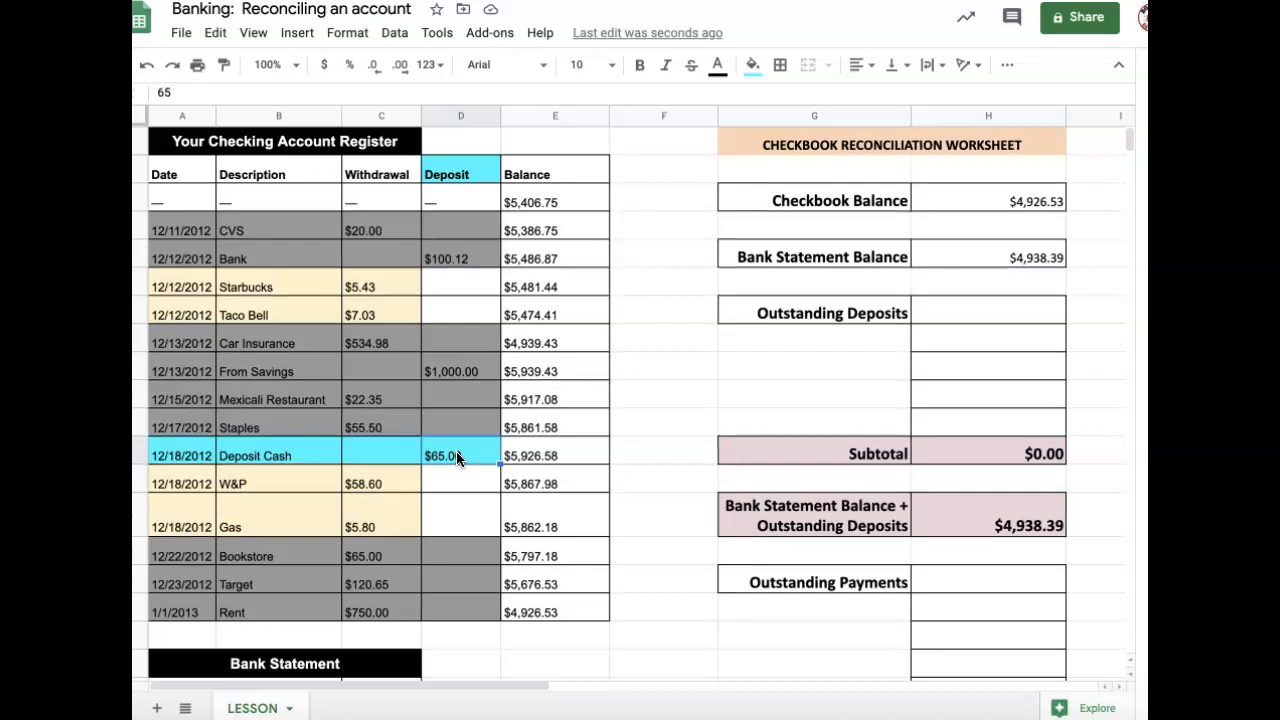
{"action": "left_click", "coordinate": [993, 315]}
{"action": "type", "text": "65"}
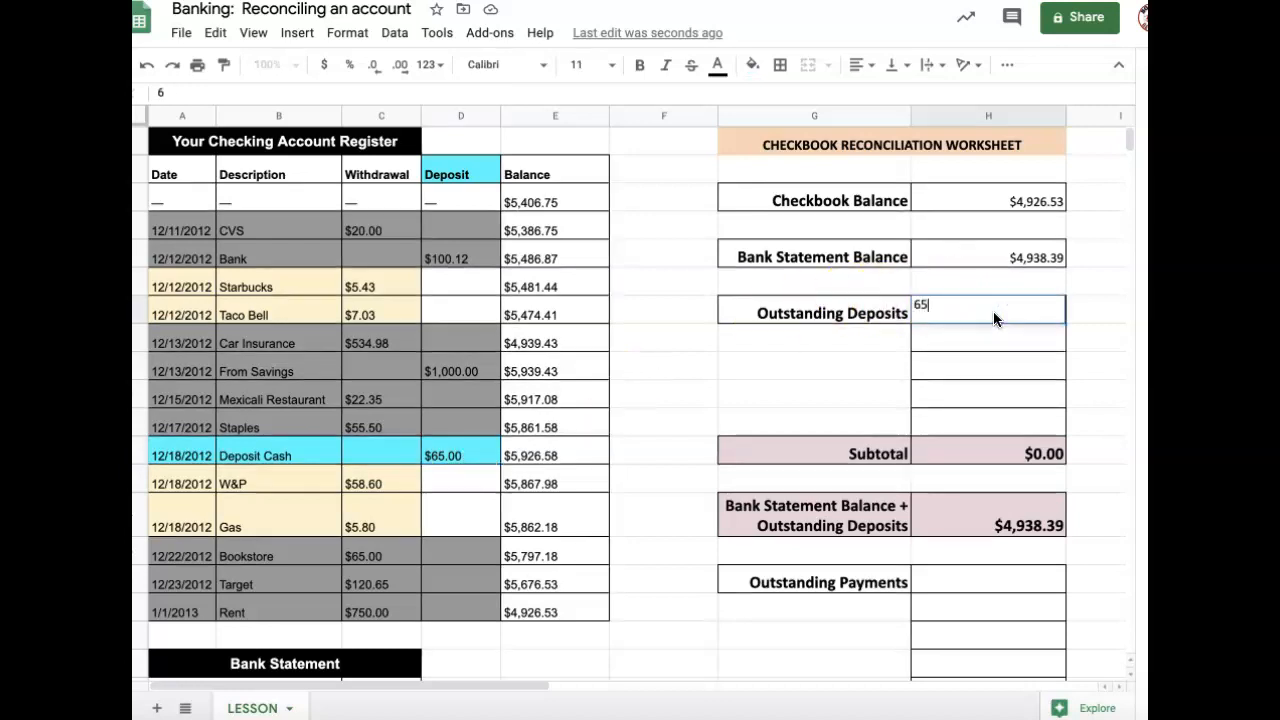
{"action": "type", "text": ".00"}
{"action": "key", "text": "Return"}
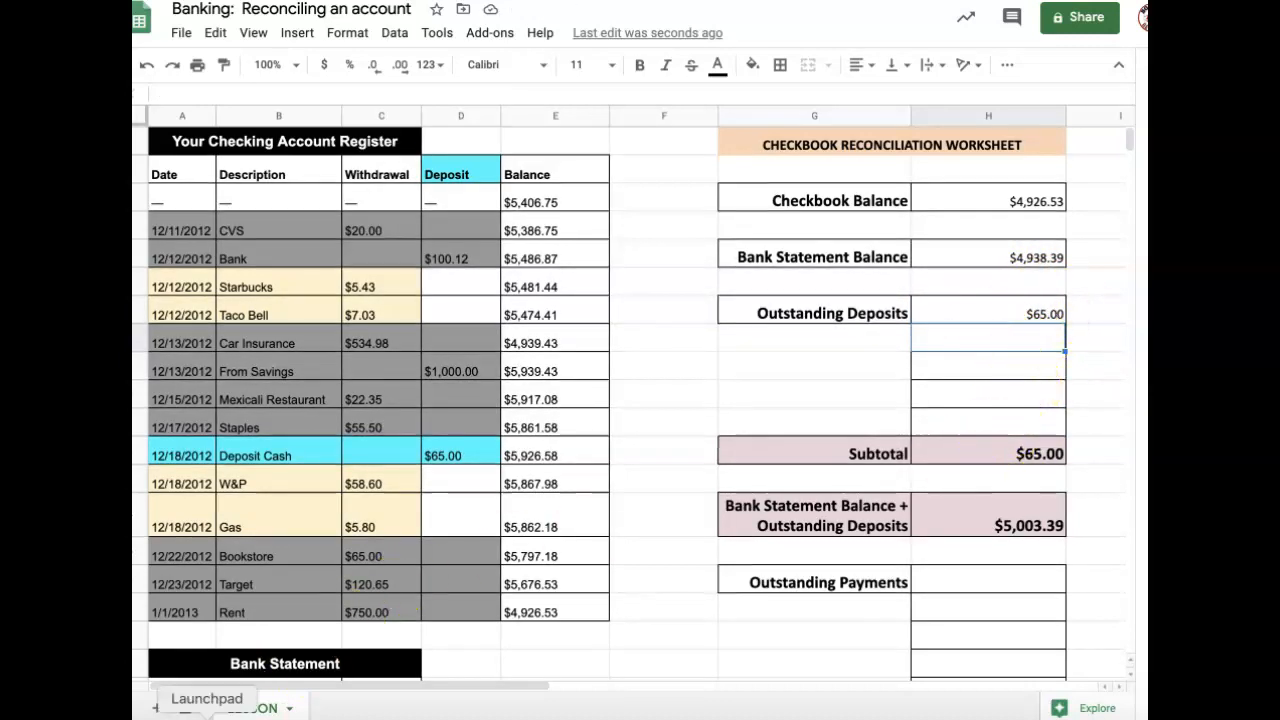
{"action": "double_click", "coordinate": [1035, 453]}
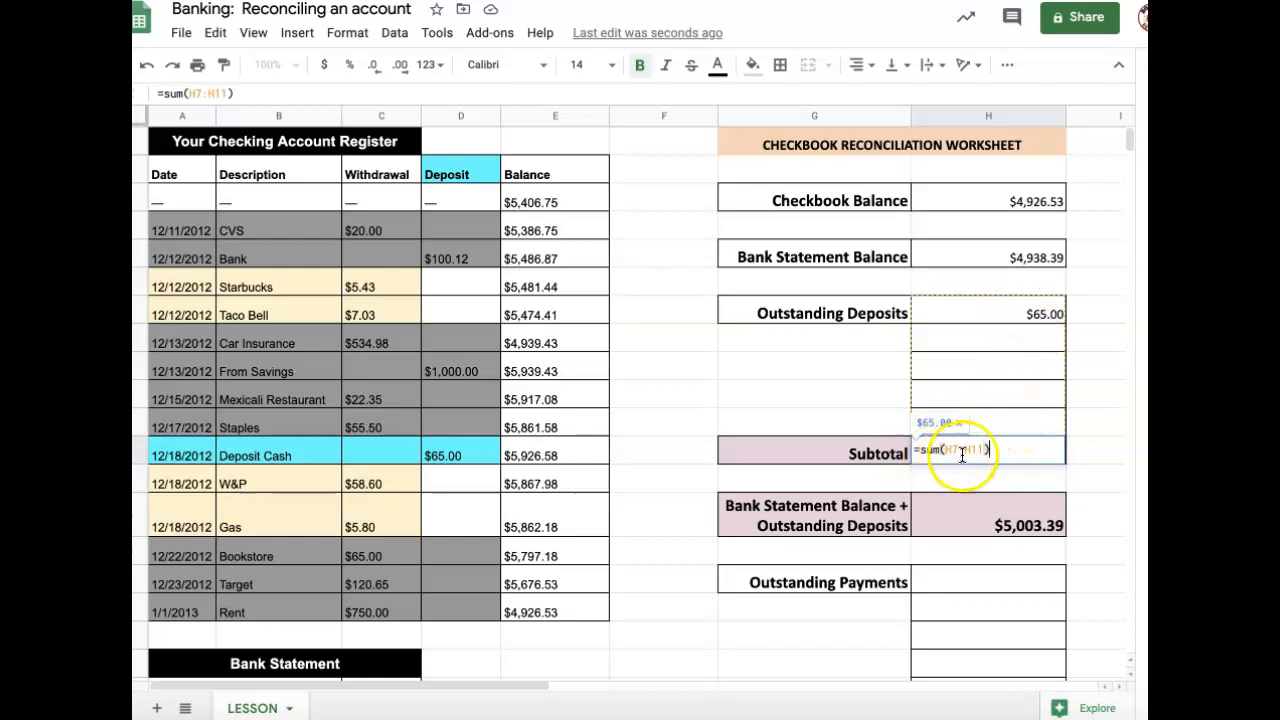
{"action": "key", "text": "Return"}
Step: Fill the four empty Outstanding Deposits rows below the first entry with 0
{"action": "left_click", "coordinate": [1044, 347]}
{"action": "type", "text": "0"}
{"action": "key", "text": "Return"}
{"action": "type", "text": "0"}
{"action": "key", "text": "Return"}
{"action": "type", "text": "0"}
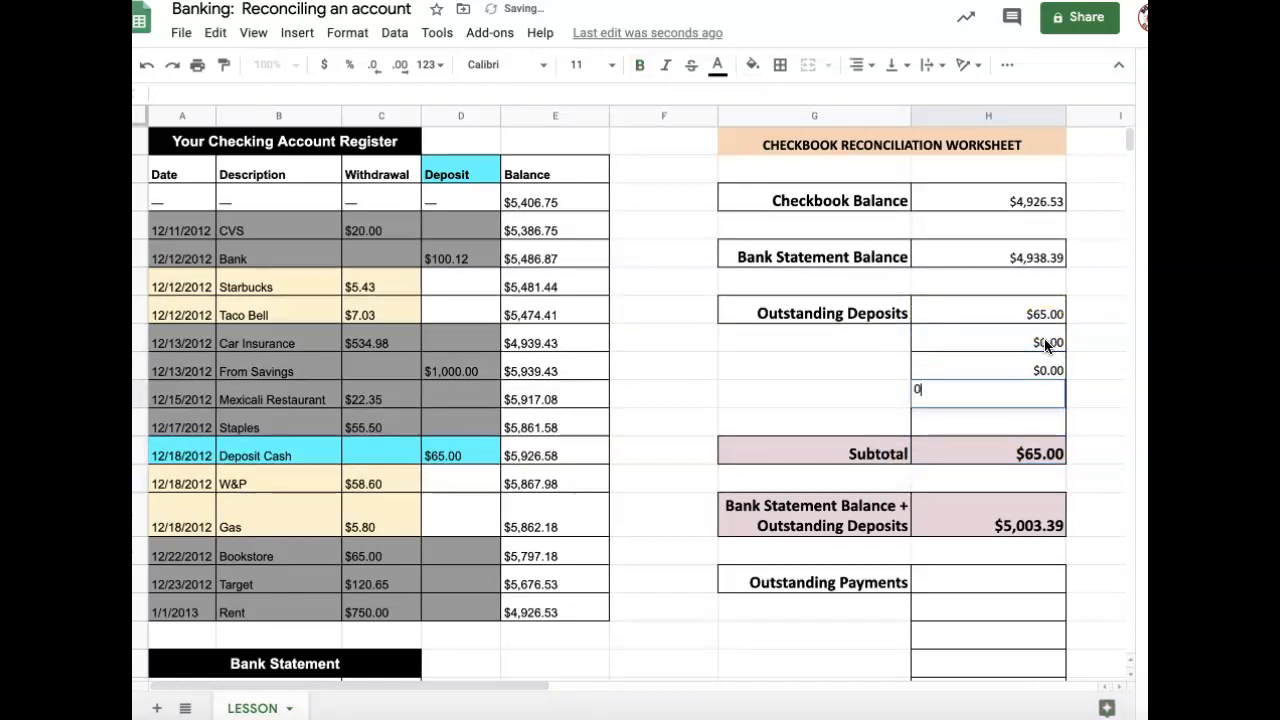
{"action": "key", "text": "Return"}
{"action": "type", "text": "0"}
{"action": "key", "text": "Return"}
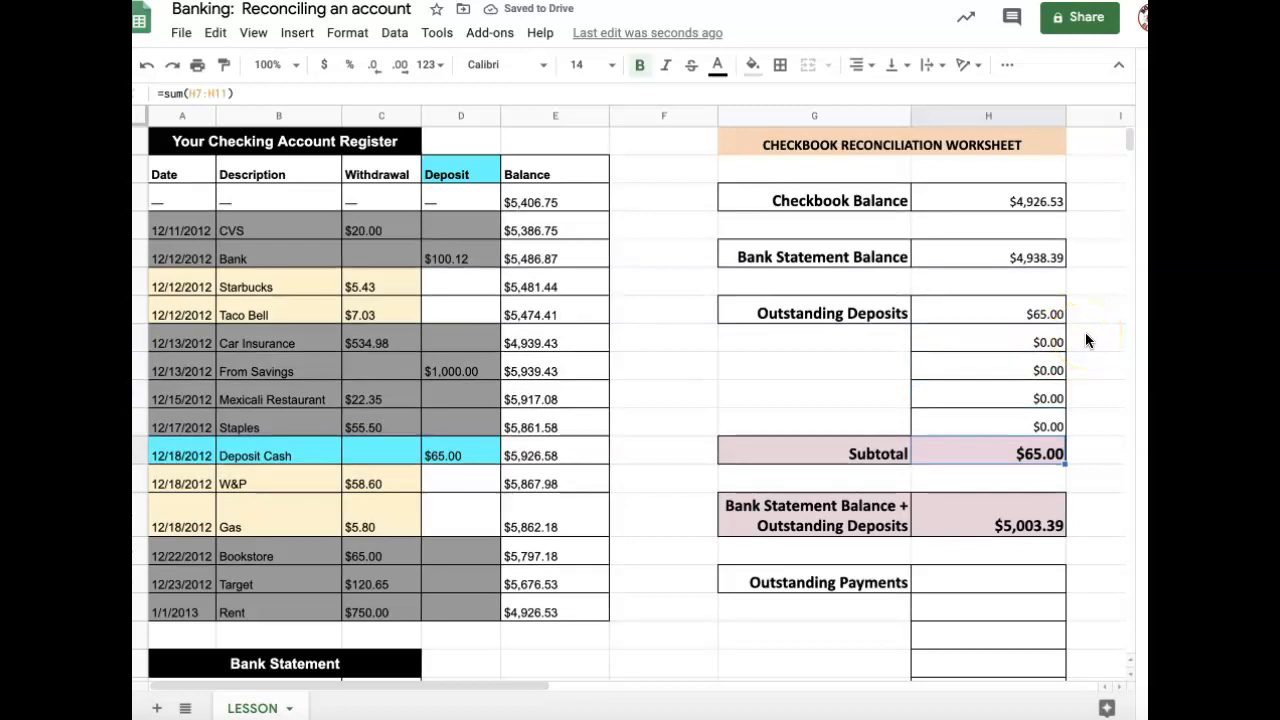
Step: Clear the four zero entries from the Outstanding Deposits rows
{"action": "key", "text": "Up"}
{"action": "key", "text": "Delete"}
{"action": "key", "text": "Up"}
{"action": "key", "text": "Delete"}
{"action": "key", "text": "Up"}
{"action": "key", "text": "Delete"}
{"action": "key", "text": "Up"}
{"action": "key", "text": "Delete"}
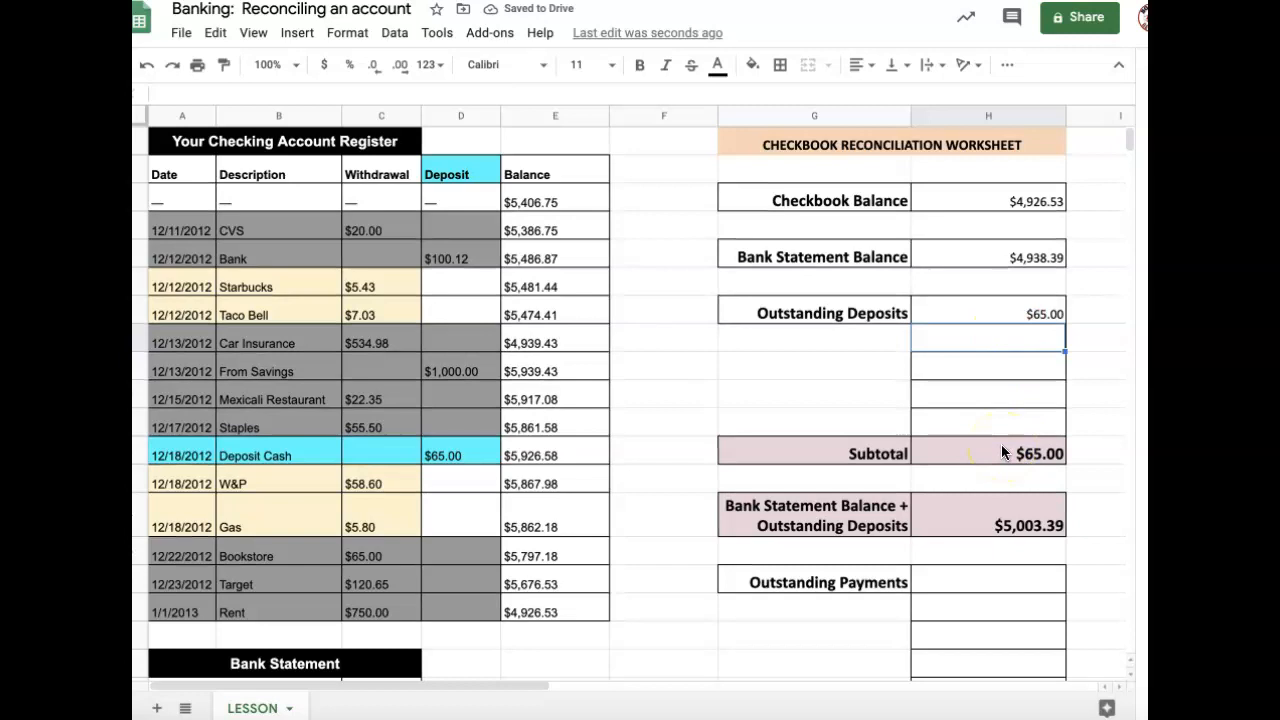
Step: Examine the formula behind Bank Statement Balance + Outstanding Deposits and the worksheet cells it refers to
{"action": "scroll", "coordinate": [1001, 452], "scroll_direction": "down", "scroll_amount": 3}
{"action": "double_click", "coordinate": [1007, 357]}
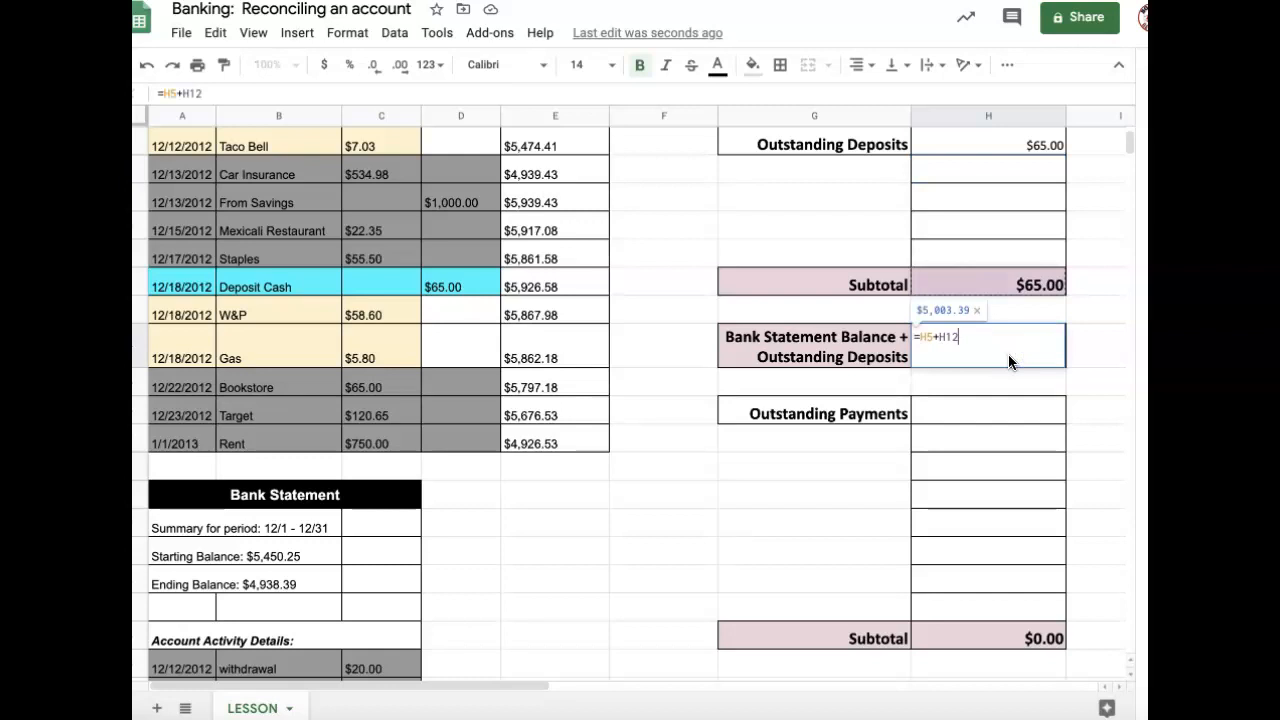
{"action": "key", "text": "Return"}
{"action": "scroll", "coordinate": [1008, 355], "scroll_direction": "up", "scroll_amount": 2}
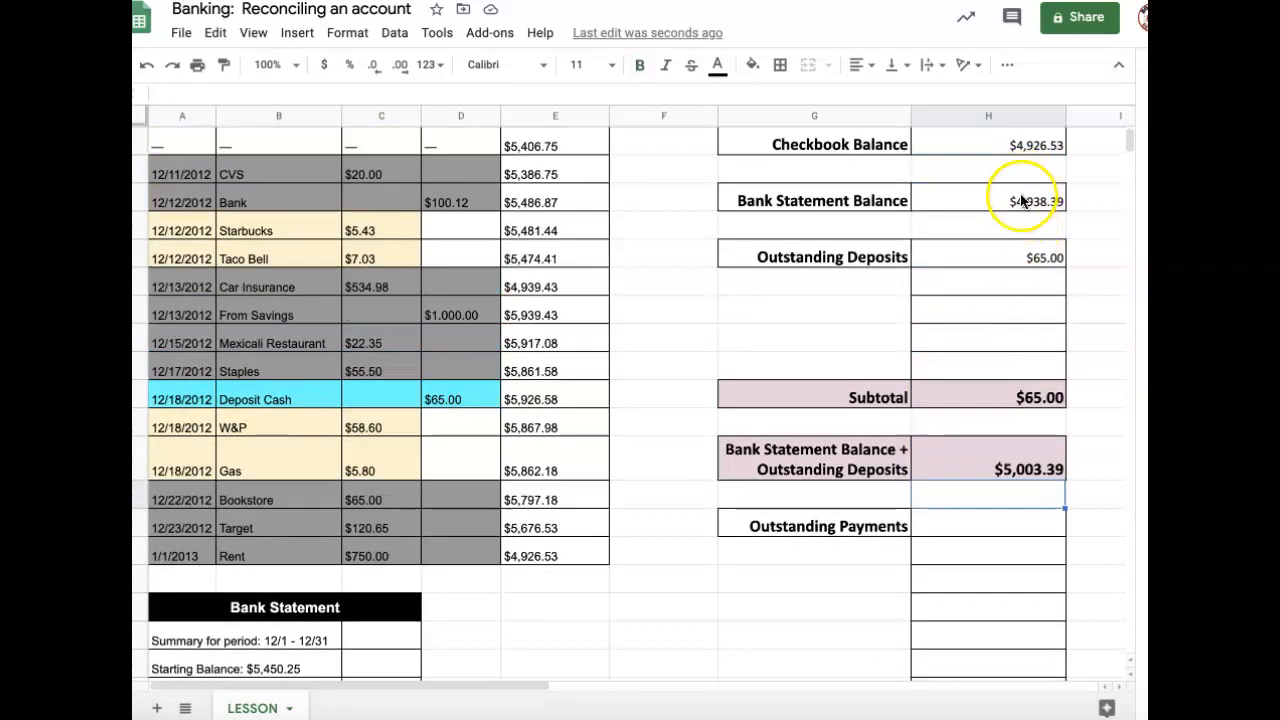
{"action": "double_click", "coordinate": [1009, 466]}
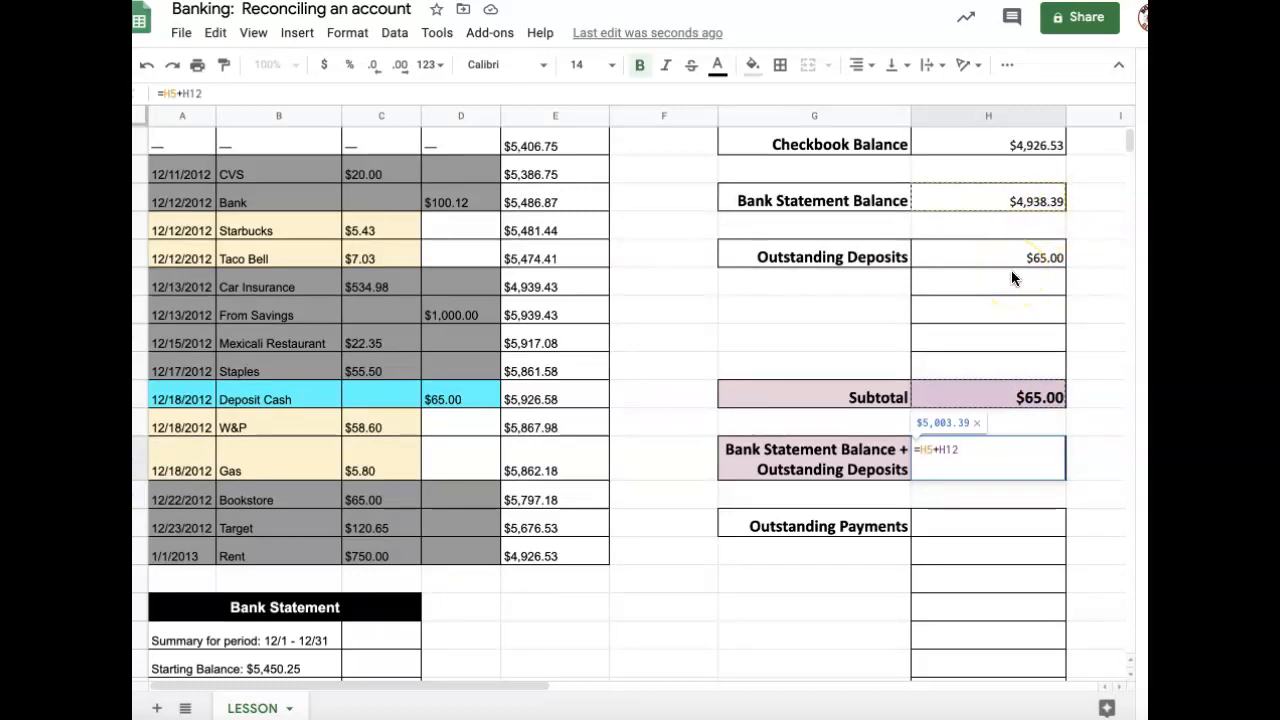
{"action": "left_click", "coordinate": [936, 460]}
{"action": "key", "text": "Return"}
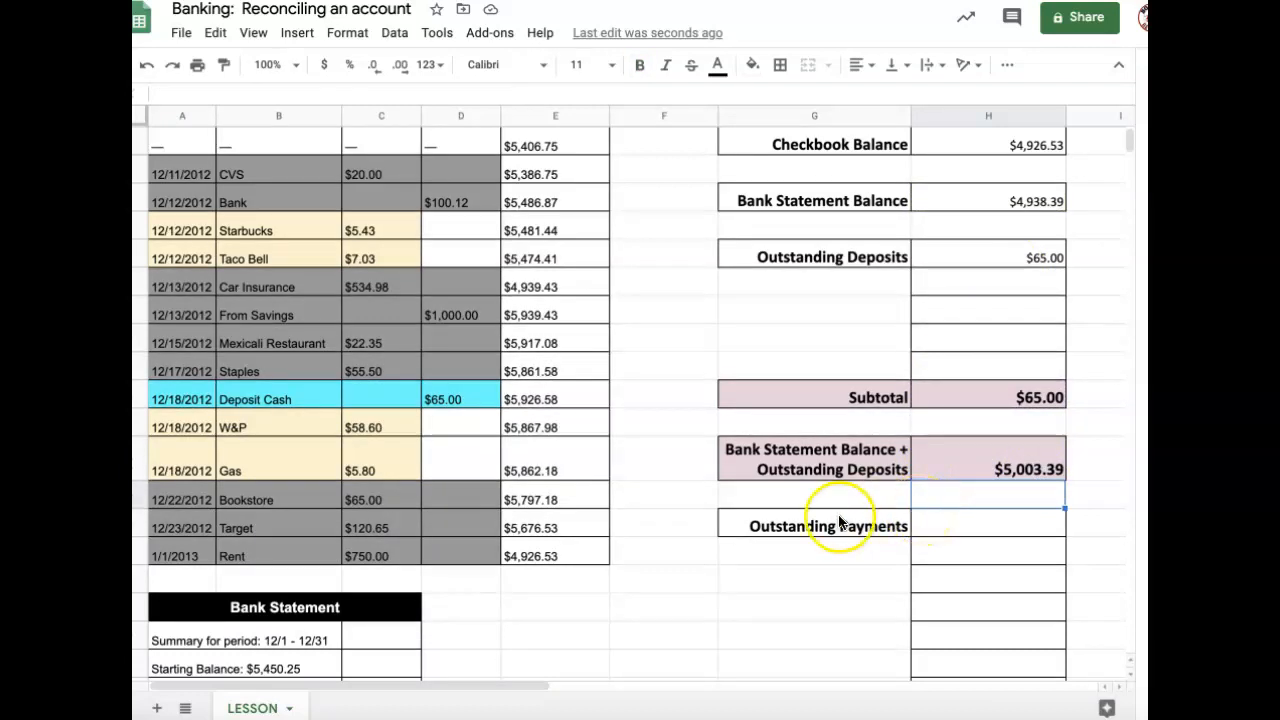
Step: Shade the register's Withdrawal column heading in the same cream color as the outstanding withdrawal entries
{"action": "left_click", "coordinate": [927, 524]}
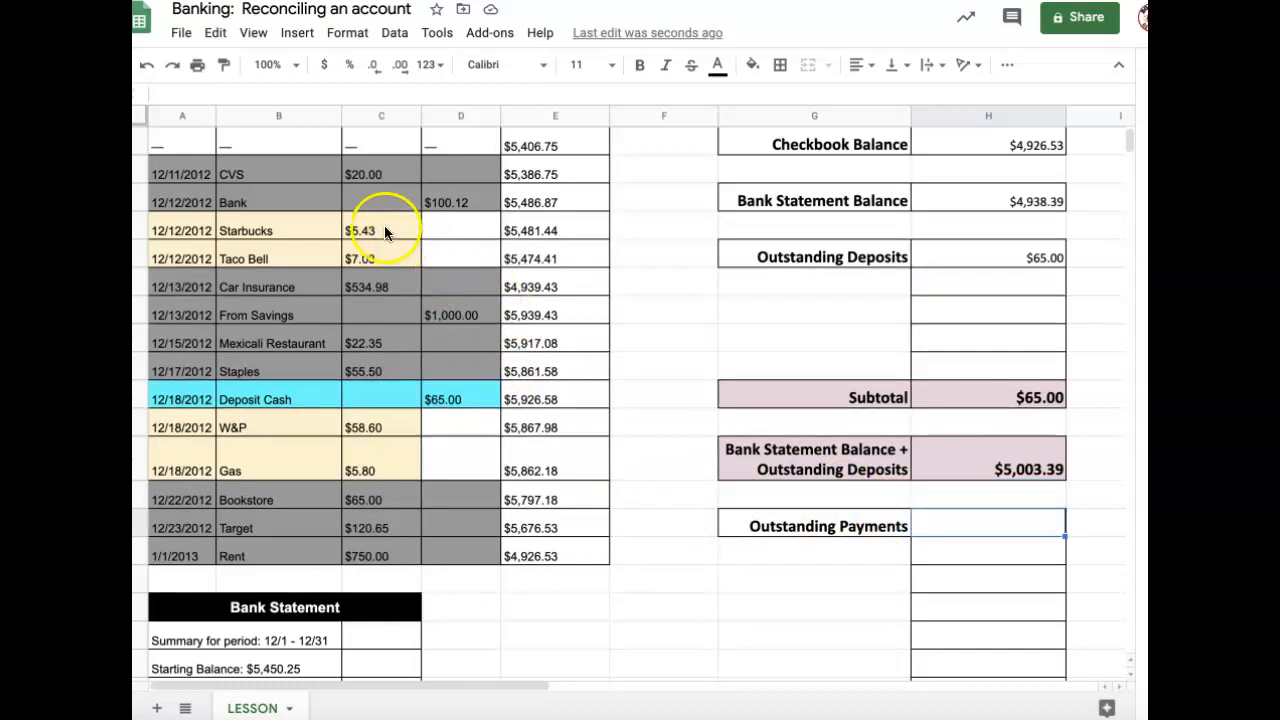
{"action": "scroll", "coordinate": [384, 230], "scroll_direction": "up", "scroll_amount": 1}
{"action": "left_click", "coordinate": [395, 178]}
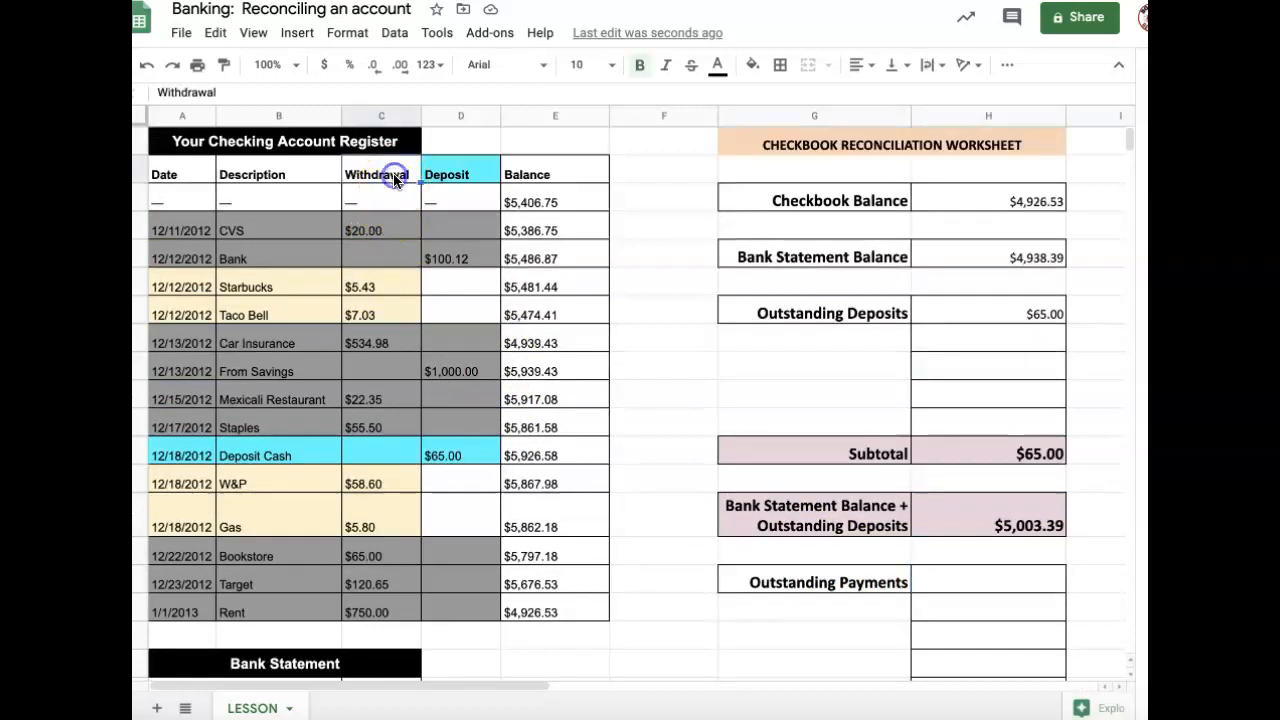
{"action": "left_click", "coordinate": [752, 66]}
{"action": "left_click", "coordinate": [820, 163]}
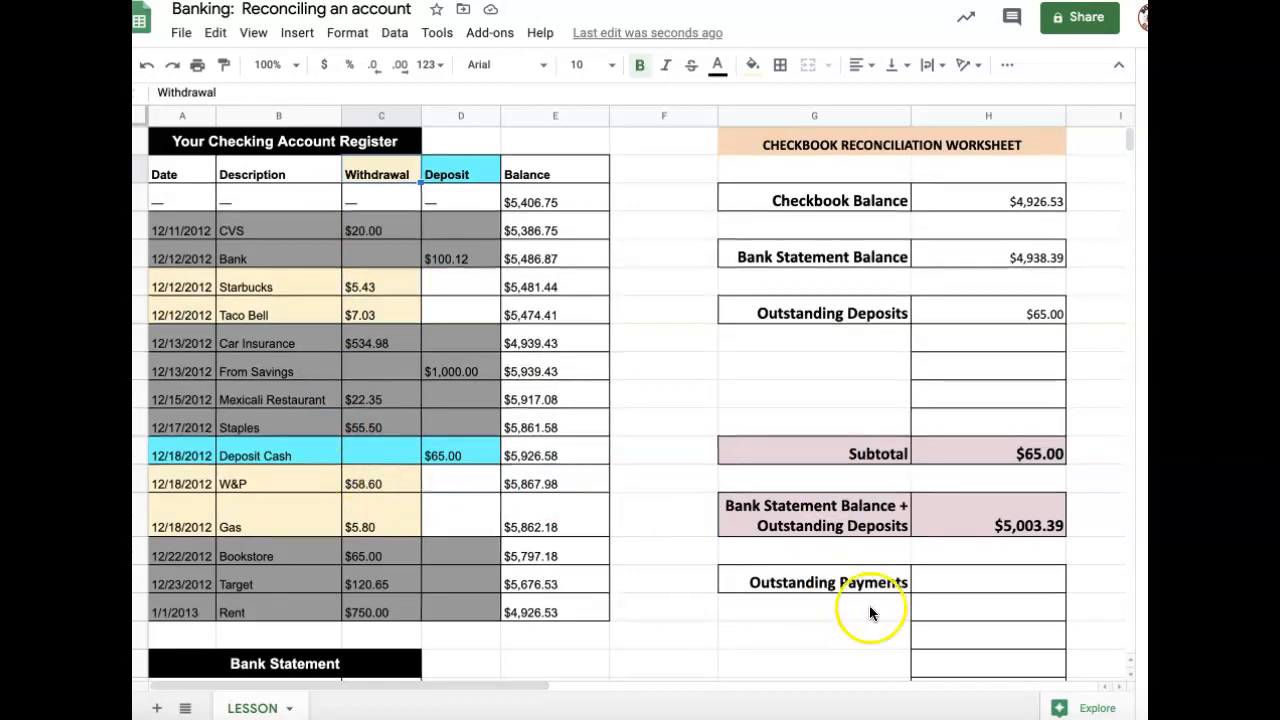
Step: List the outstanding withdrawals 5.43, 7.03, 58.60 and 5.80 under Outstanding Payments and check the formula of the payments Subtotal
{"action": "left_click", "coordinate": [992, 580]}
{"action": "type", "text": "5.43"}
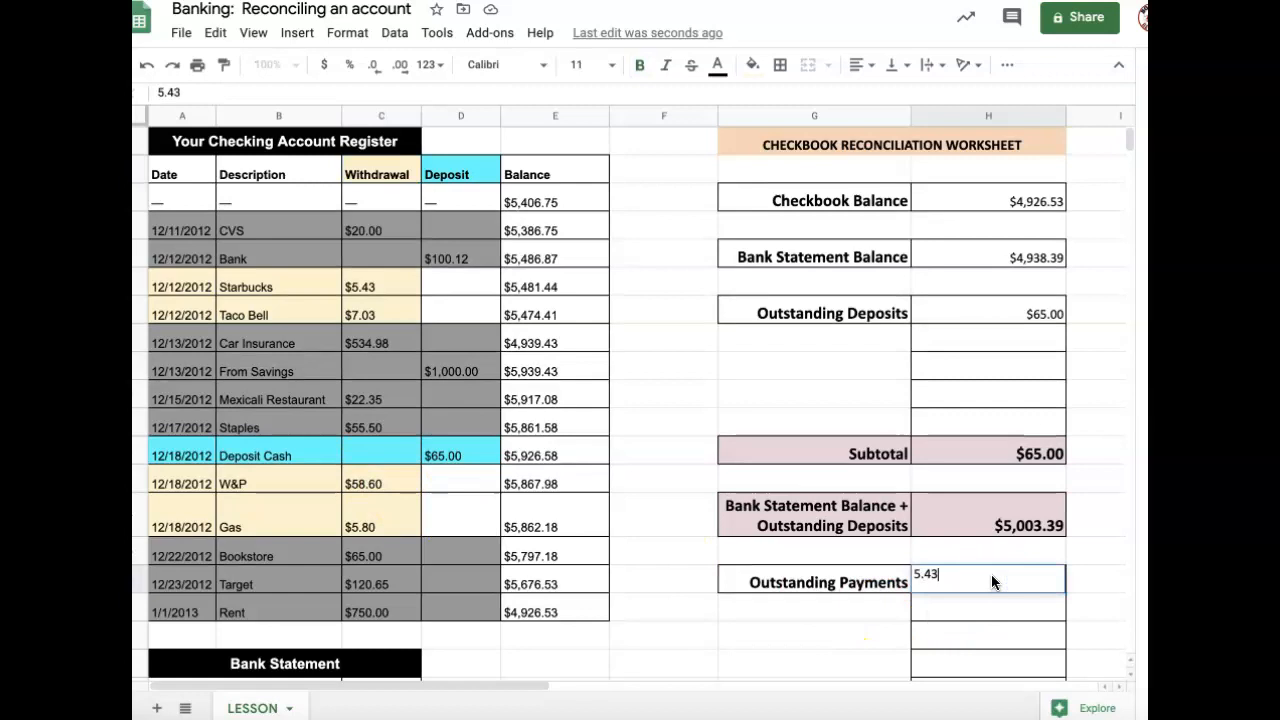
{"action": "key", "text": "Return"}
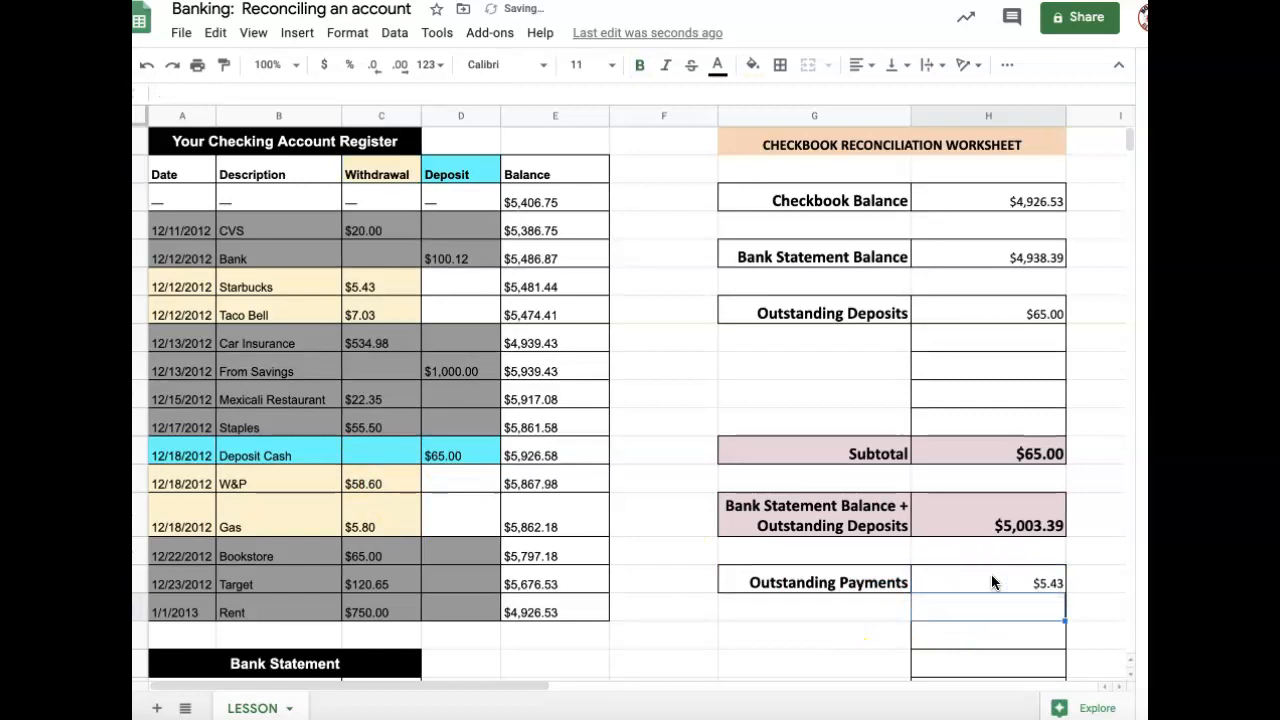
{"action": "type", "text": "7.03"}
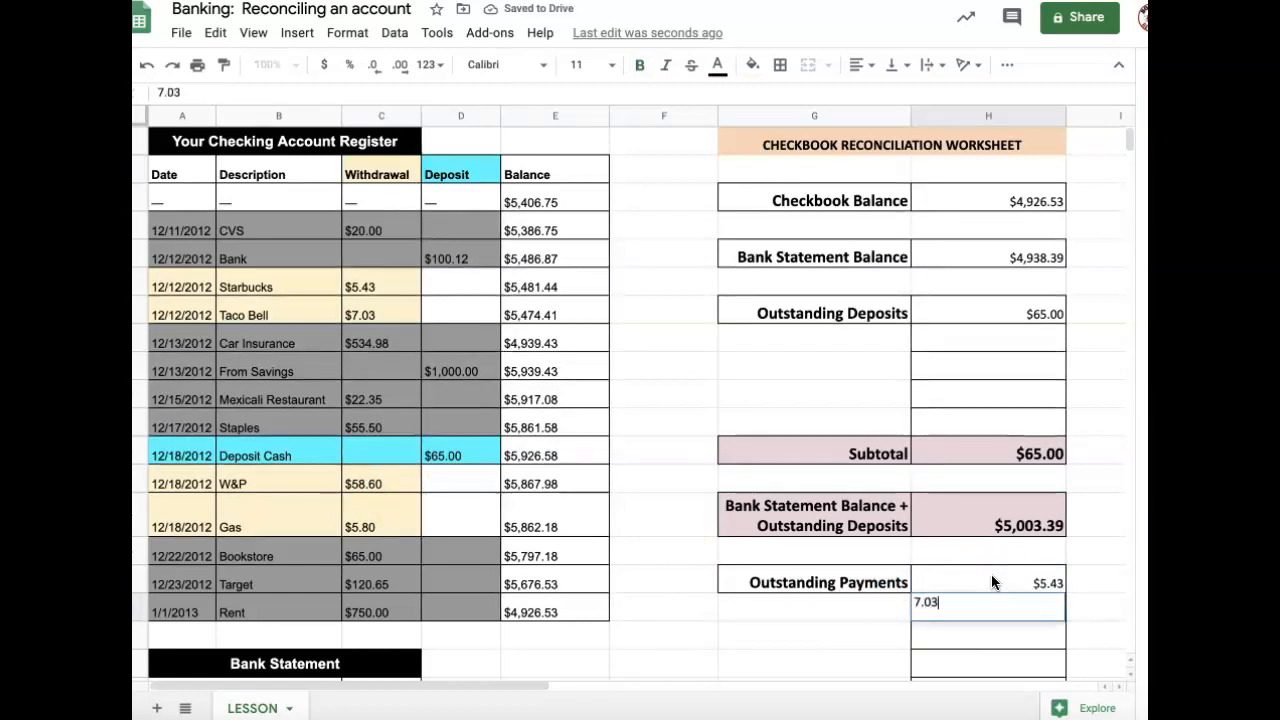
{"action": "key", "text": "Return"}
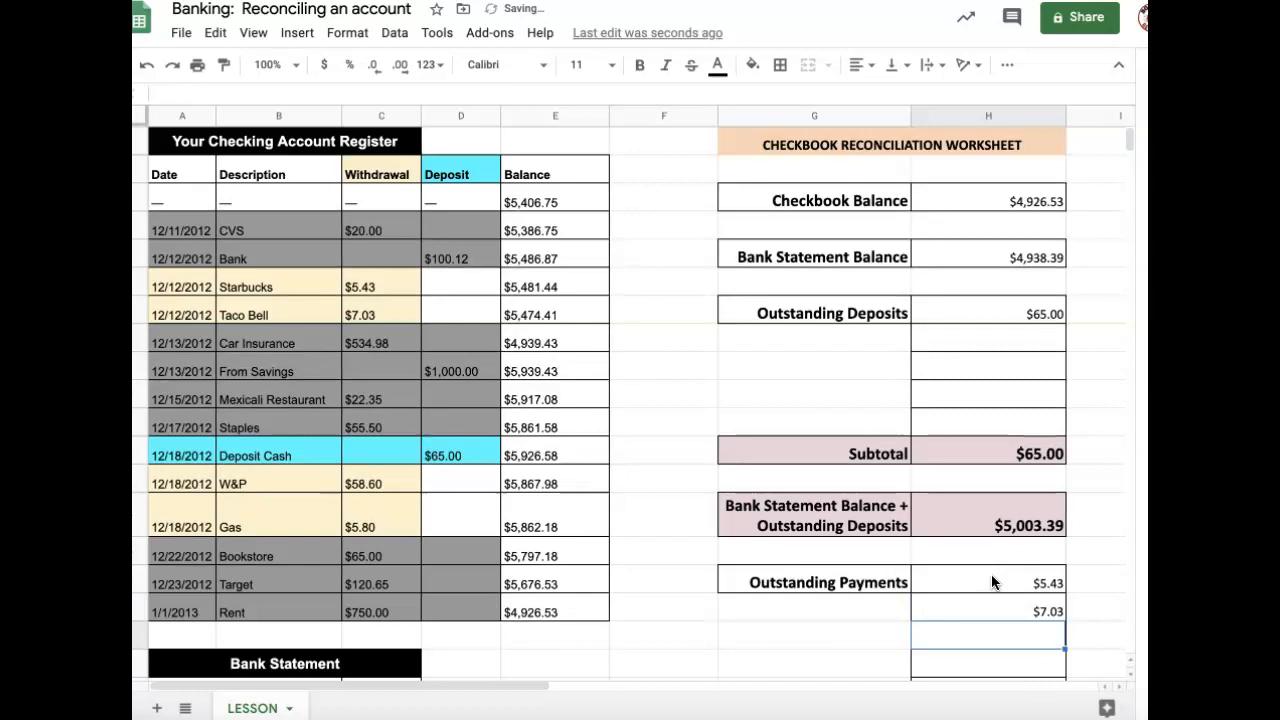
{"action": "type", "text": "58."}
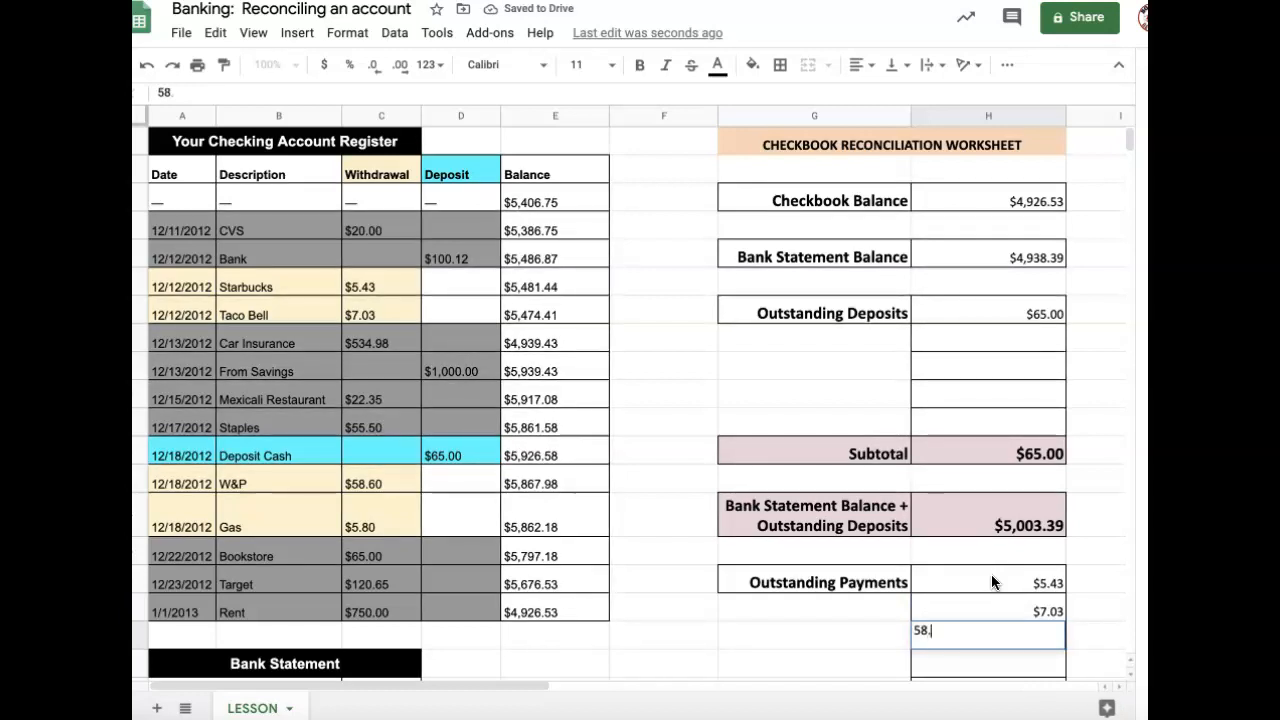
{"action": "type", "text": "60"}
{"action": "key", "text": "Return"}
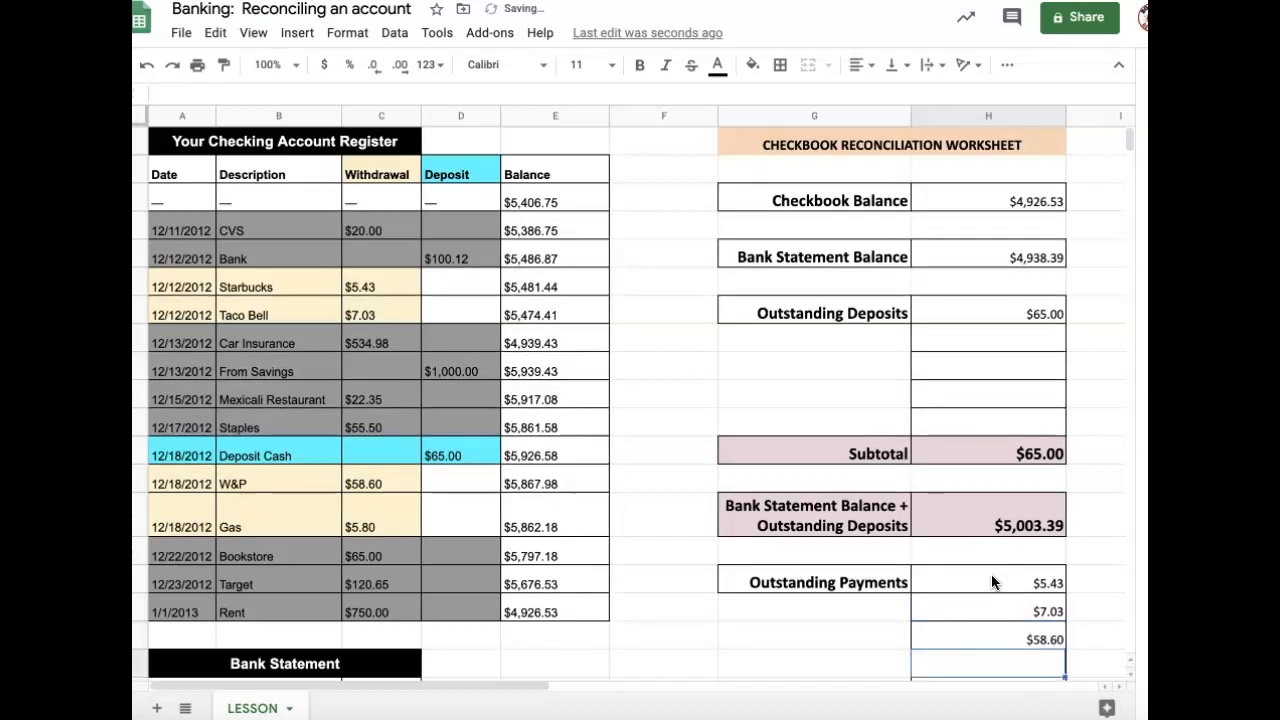
{"action": "type", "text": "5"}
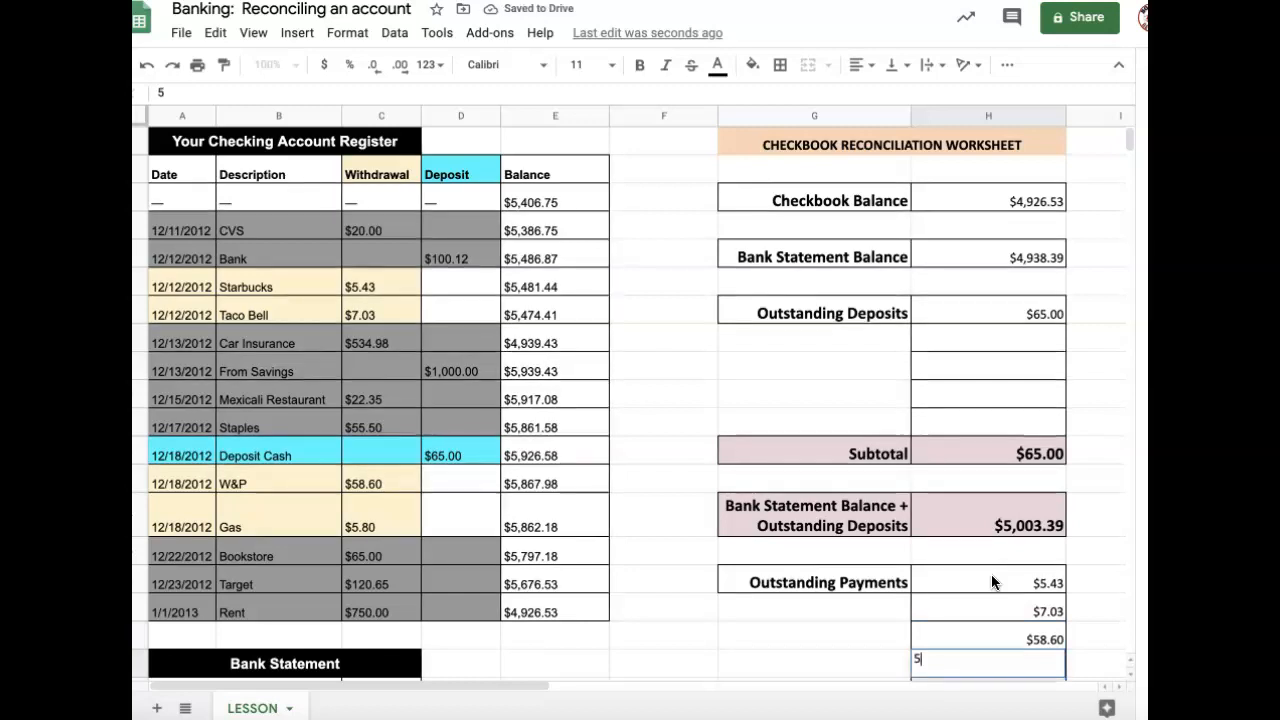
{"action": "type", "text": ".80"}
{"action": "key", "text": "Return"}
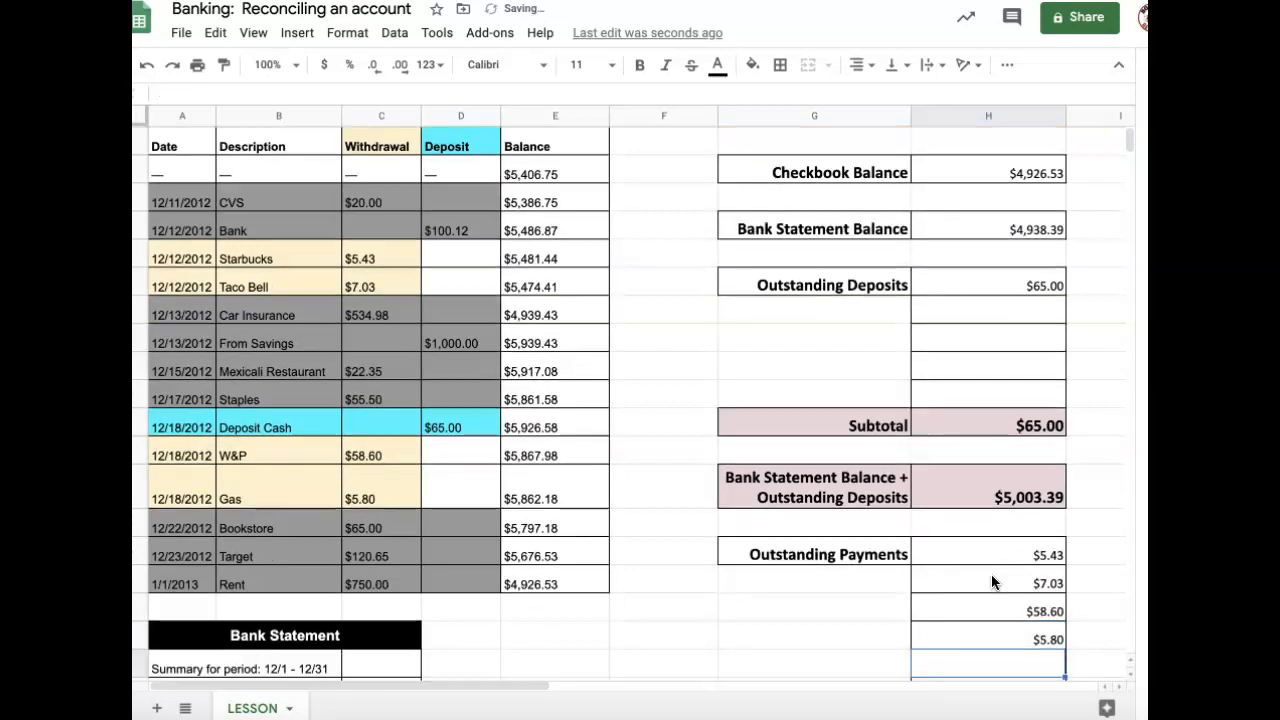
{"action": "scroll", "coordinate": [993, 582], "scroll_direction": "down", "scroll_amount": 2}
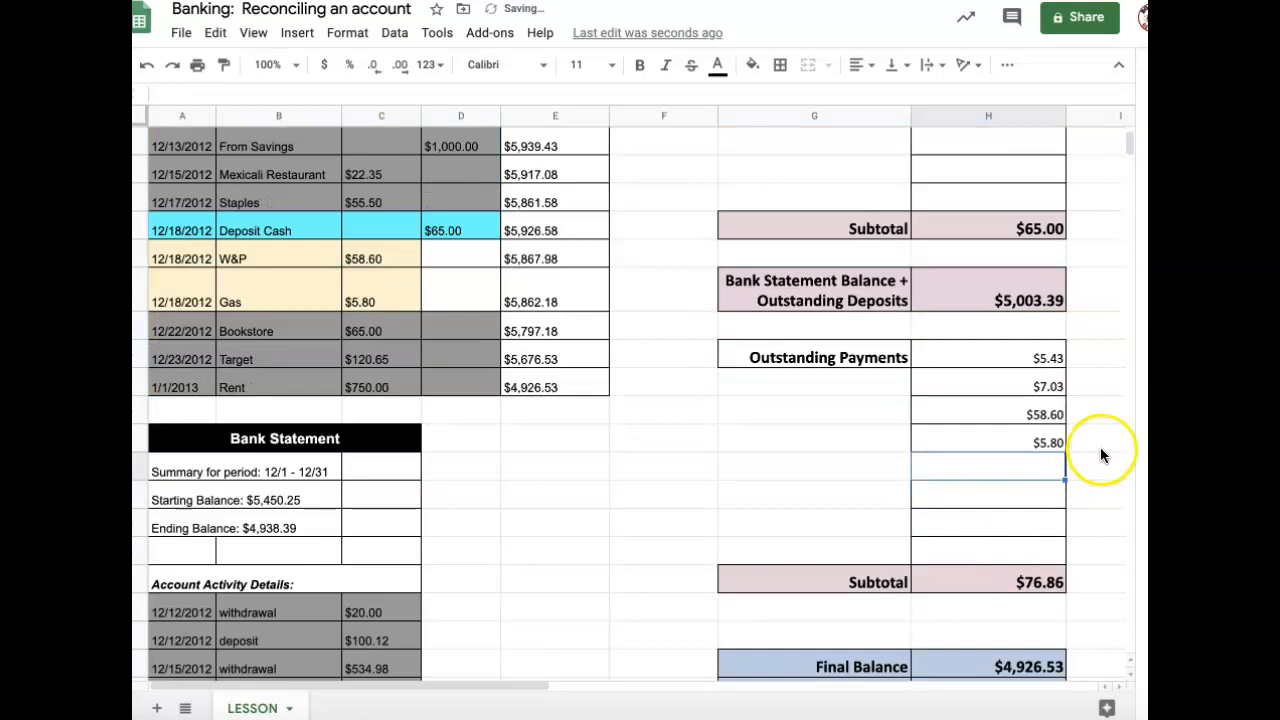
{"action": "double_click", "coordinate": [993, 572]}
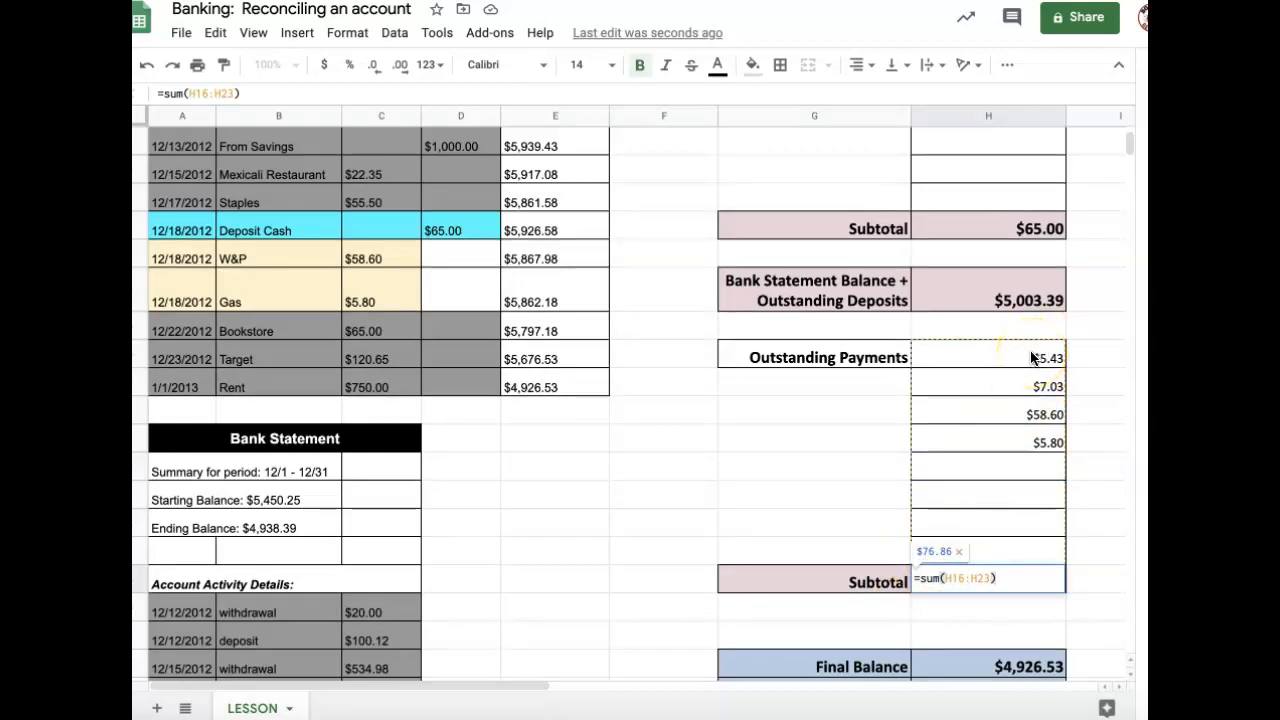
Step: Fill the four empty Outstanding Payments rows above the Subtotal with 0
{"action": "left_click", "coordinate": [1021, 464]}
{"action": "type", "text": "0"}
{"action": "key", "text": "Return"}
{"action": "type", "text": "0"}
{"action": "key", "text": "Return"}
{"action": "type", "text": "0"}
{"action": "key", "text": "Return"}
{"action": "type", "text": "0"}
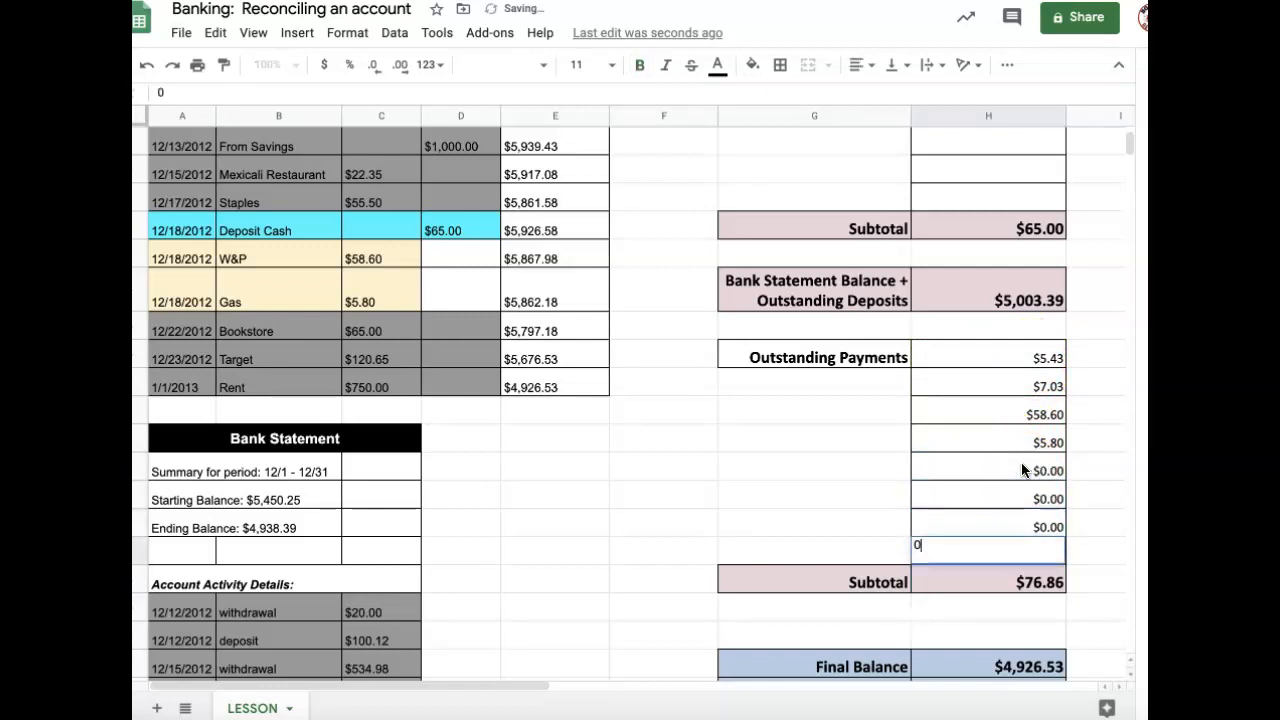
{"action": "key", "text": "Return"}
Step: Undo the zero entries in the Outstanding Payments rows
{"action": "key", "text": "ctrl+z"}
{"action": "key", "text": "ctrl+z"}
{"action": "key", "text": "ctrl+z"}
{"action": "key", "text": "ctrl+z"}
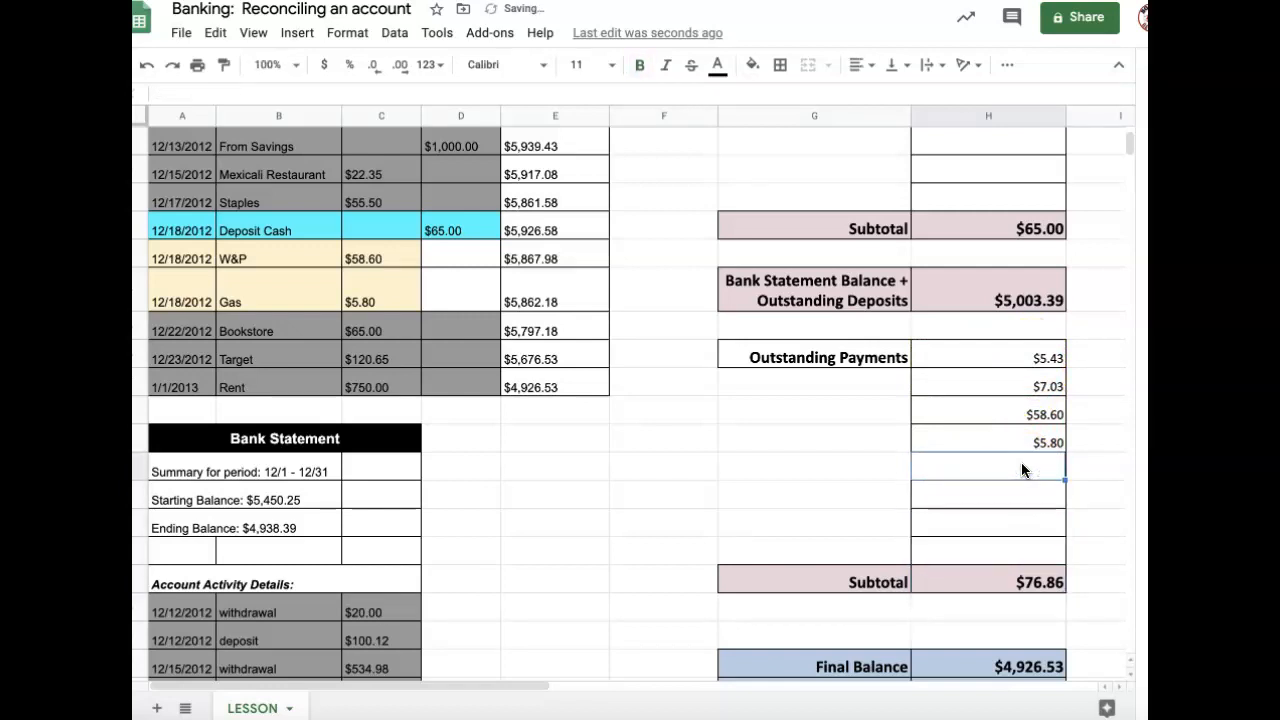
{"action": "key", "text": "ctrl+z"}
{"action": "key", "text": "ctrl+z"}
{"action": "key", "text": "ctrl+z"}
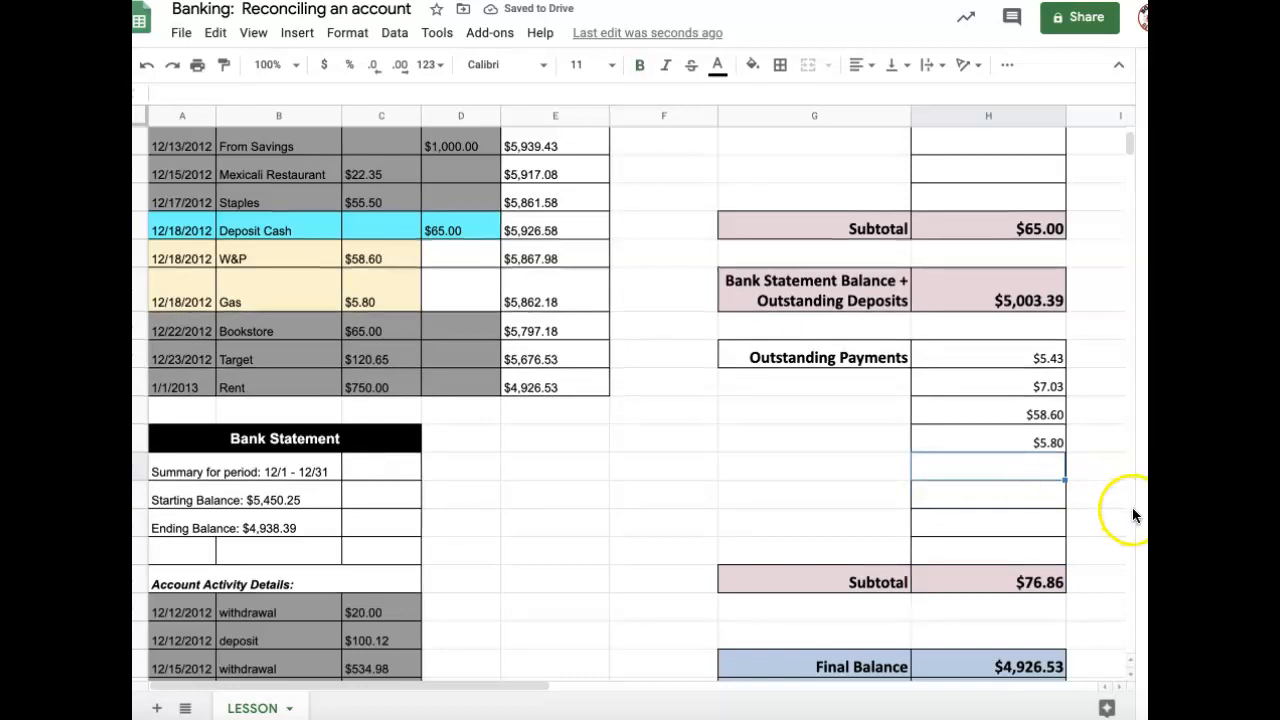
Step: Examine the formula behind the worksheet's Final Balance
{"action": "scroll", "coordinate": [1093, 519], "scroll_direction": "down", "scroll_amount": 1}
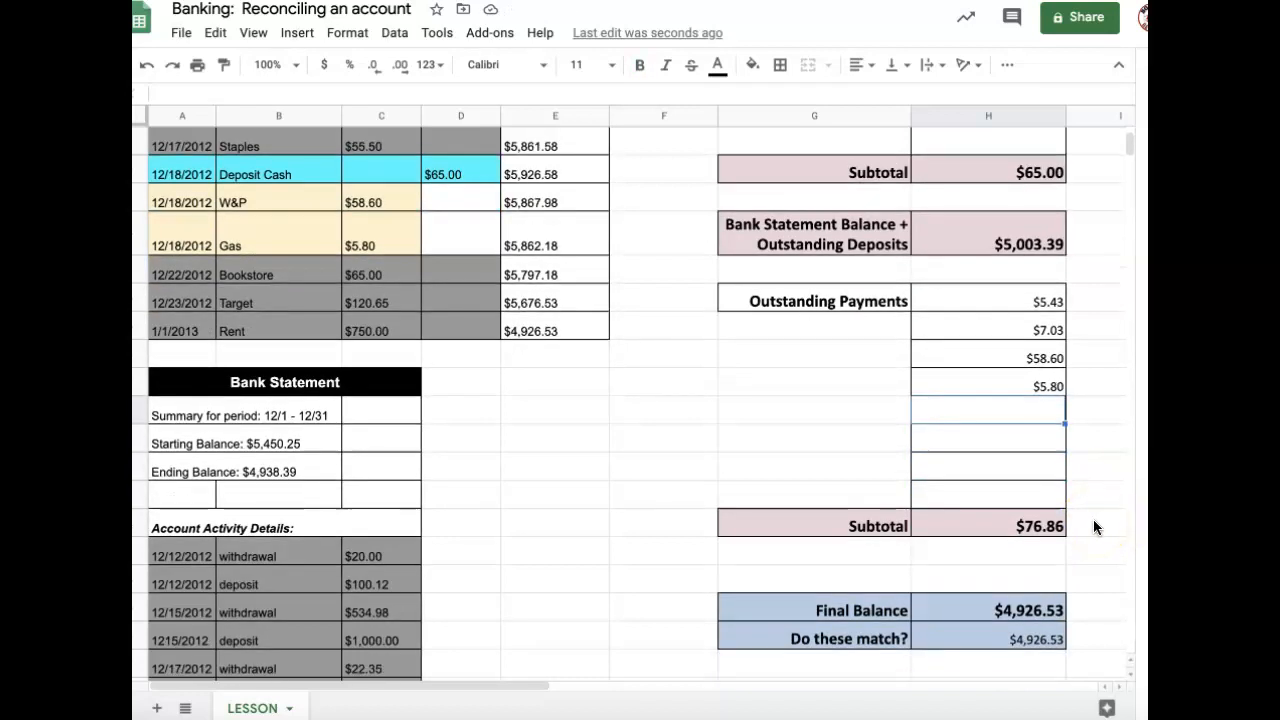
{"action": "double_click", "coordinate": [997, 609]}
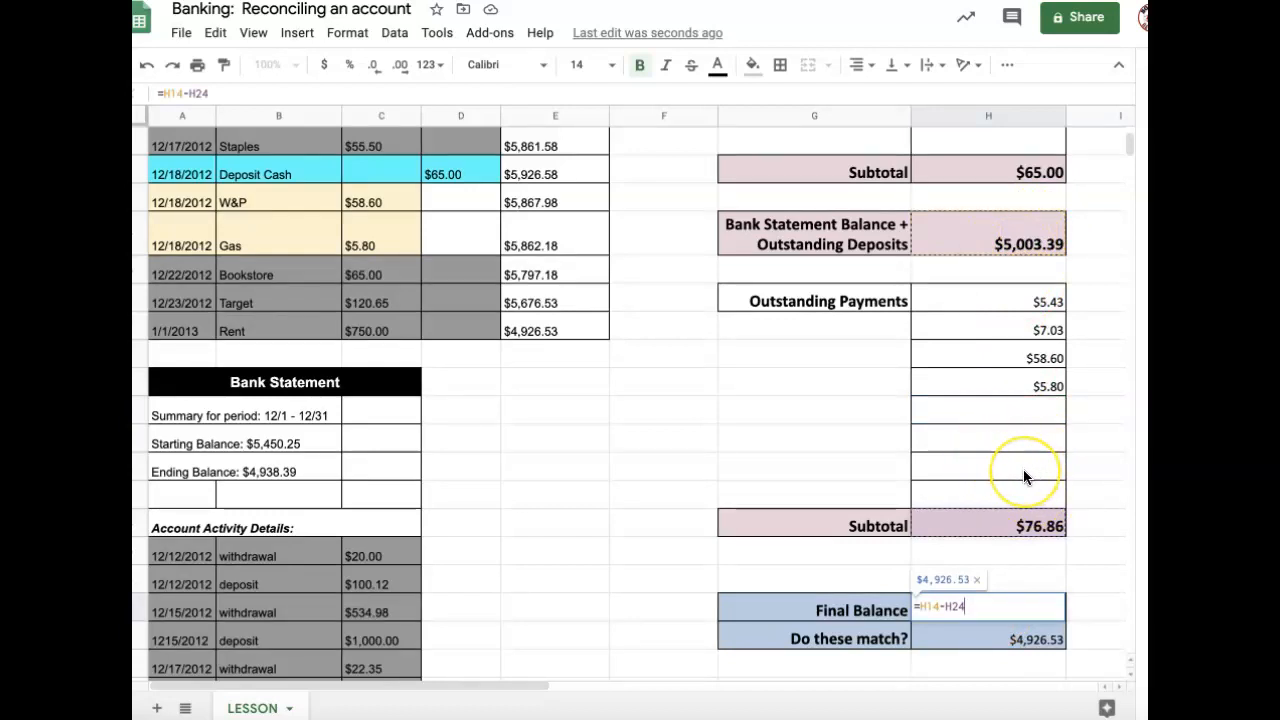
{"action": "key", "text": "Return"}
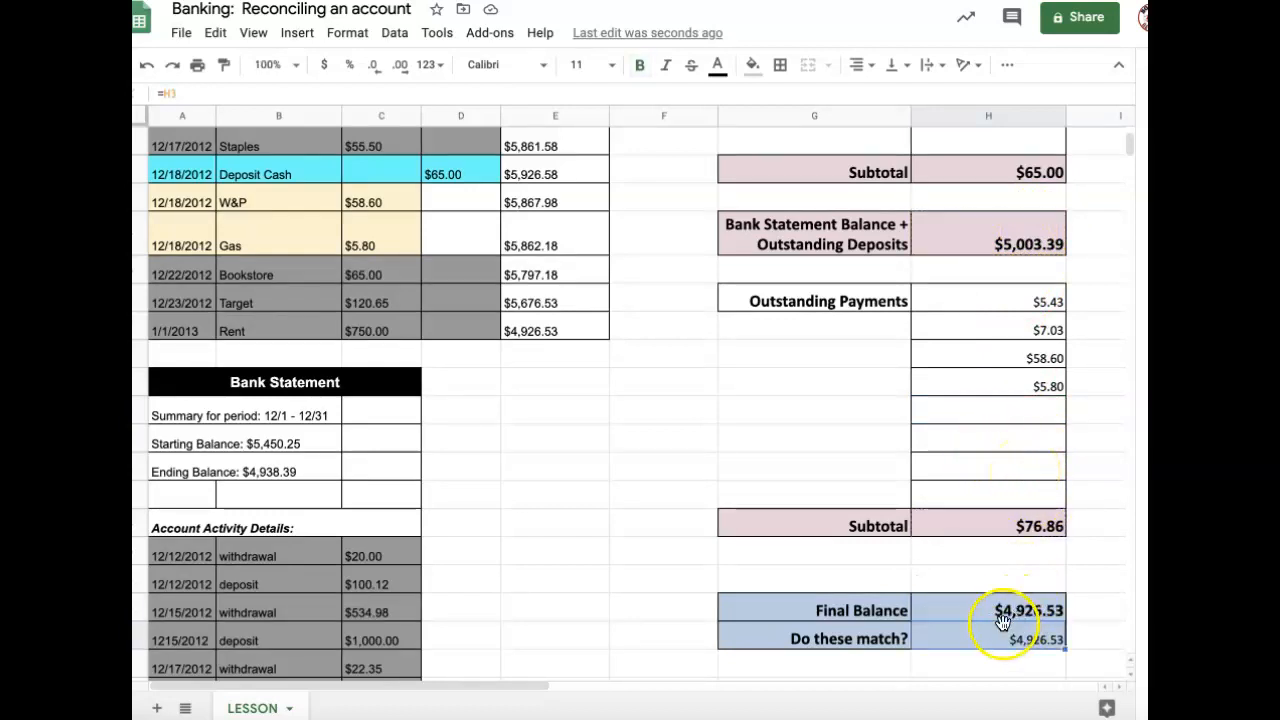
Step: Compare the Final Balance with the Checkbook Balance and examine the formula in the "Do these match?" row
{"action": "left_click_drag", "start_coordinate": [1005, 610], "coordinate": [988, 631]}
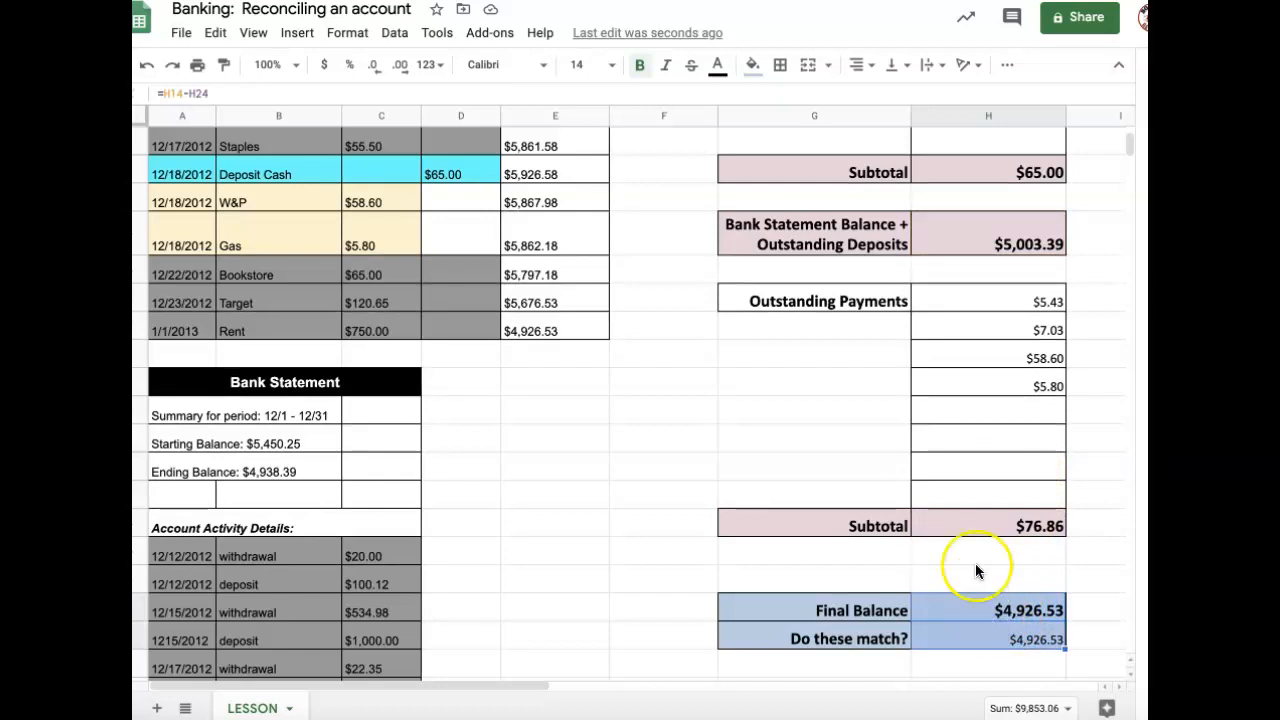
{"action": "scroll", "coordinate": [975, 563], "scroll_direction": "up", "scroll_amount": 5}
{"action": "scroll", "coordinate": [975, 563], "scroll_direction": "up", "scroll_amount": 2}
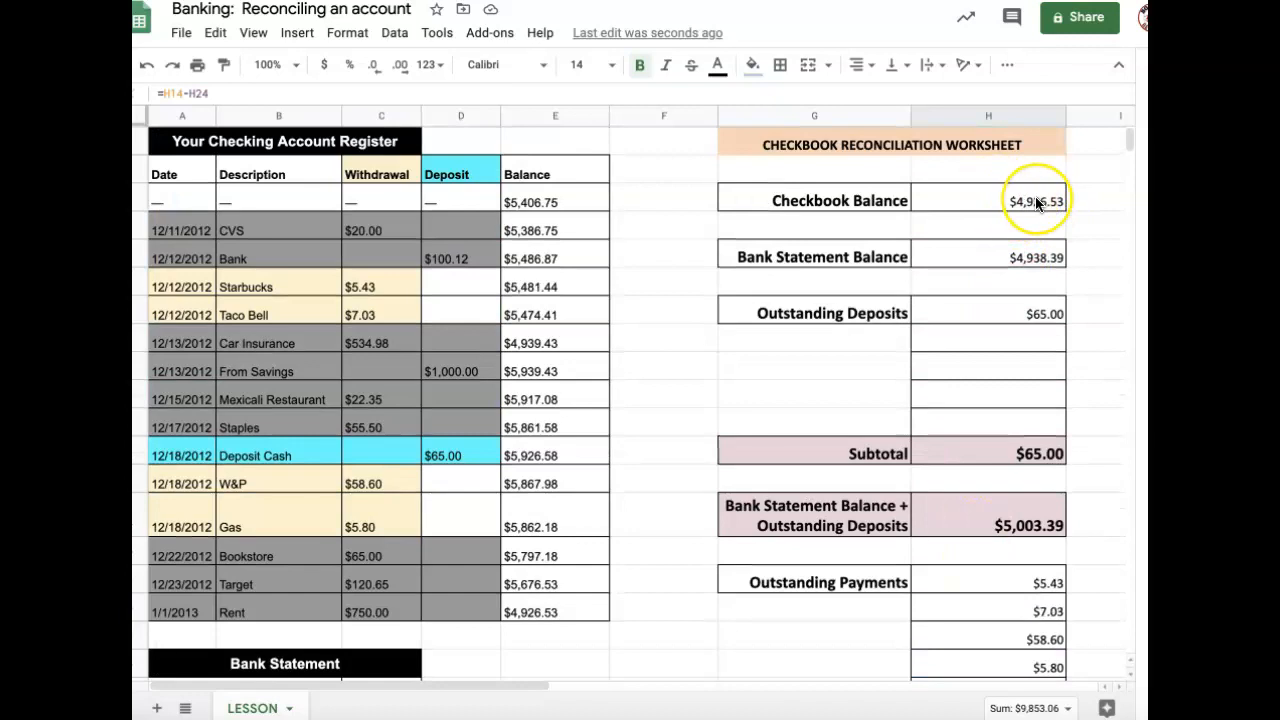
{"action": "scroll", "coordinate": [1033, 300], "scroll_direction": "down", "scroll_amount": 6}
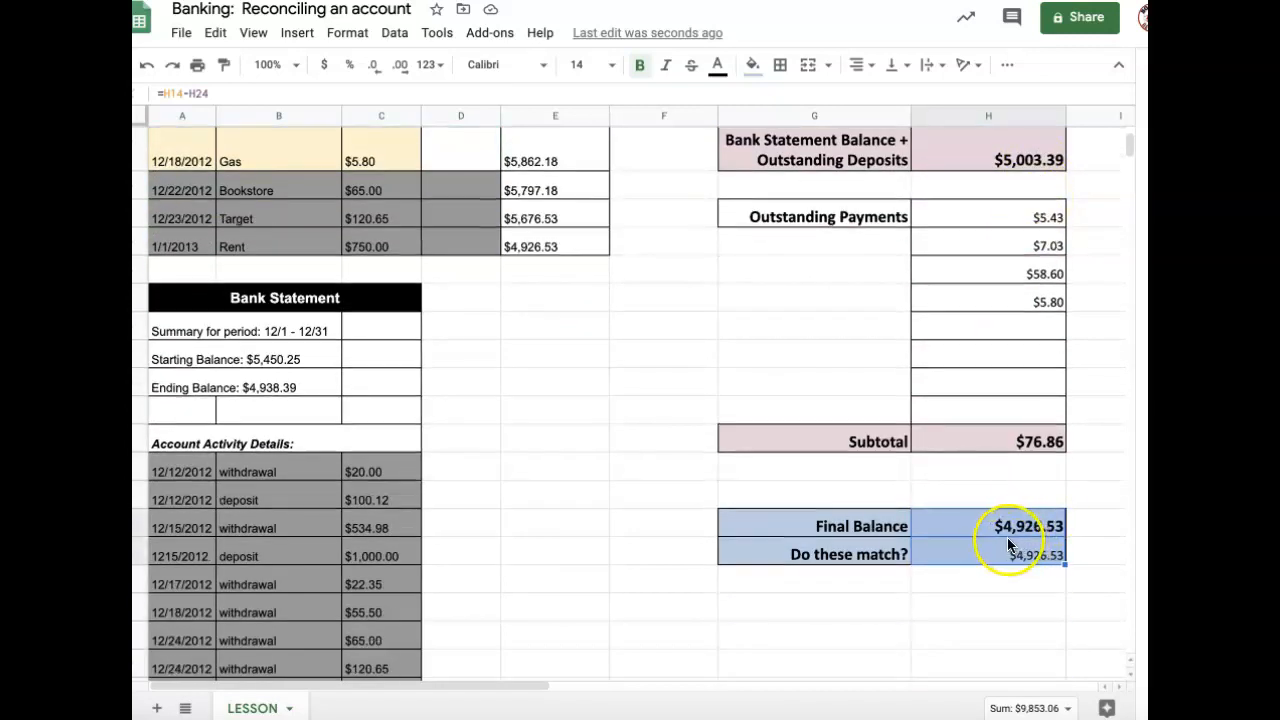
{"action": "left_click", "coordinate": [1019, 557]}
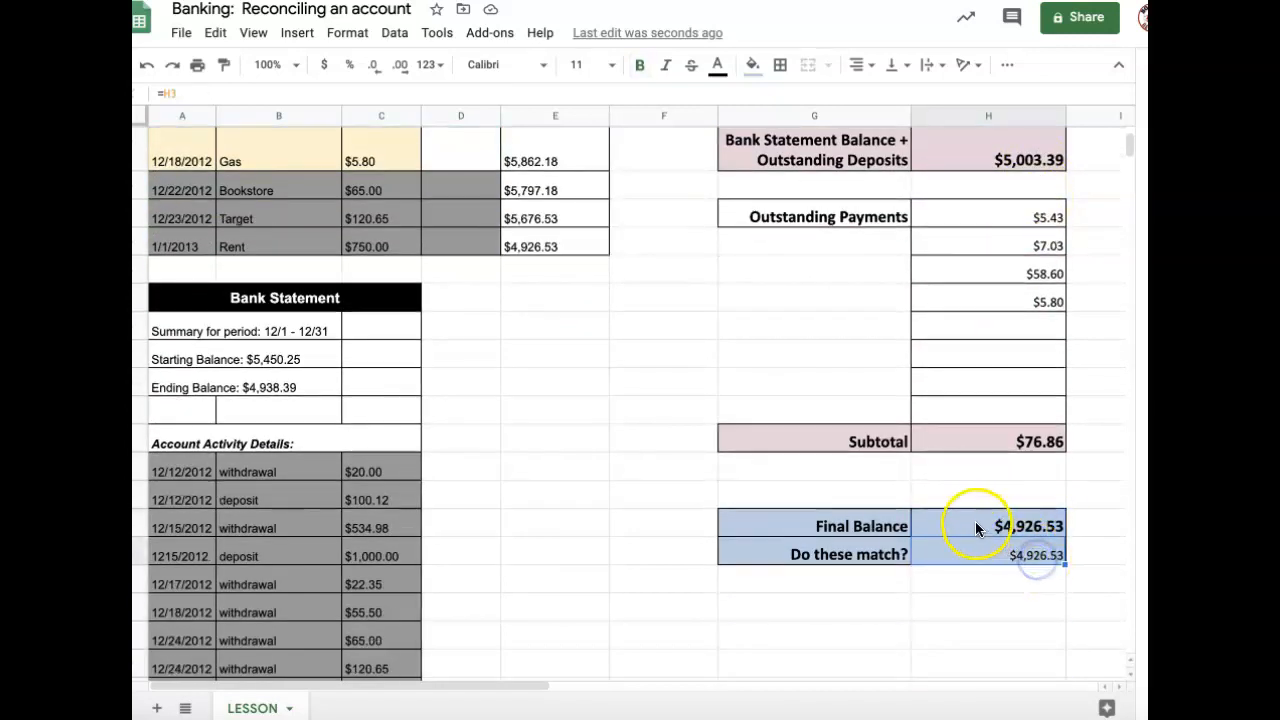
{"action": "double_click", "coordinate": [975, 523]}
{"action": "double_click", "coordinate": [1014, 554]}
{"action": "left_click", "coordinate": [941, 546]}
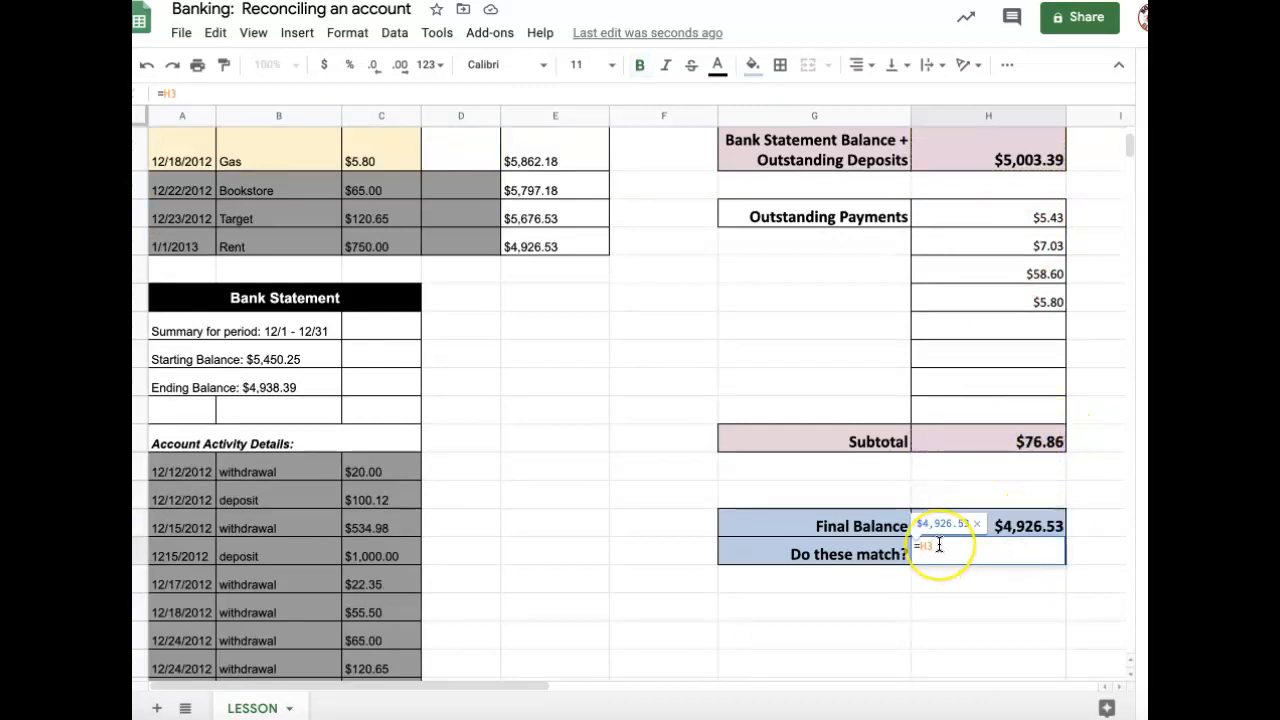
Step: Close the "Do these match?" formula and examine the contents of the Checkbook Balance cell it refers to
{"action": "key", "text": "Return"}
{"action": "scroll", "coordinate": [939, 545], "scroll_direction": "up", "scroll_amount": 5}
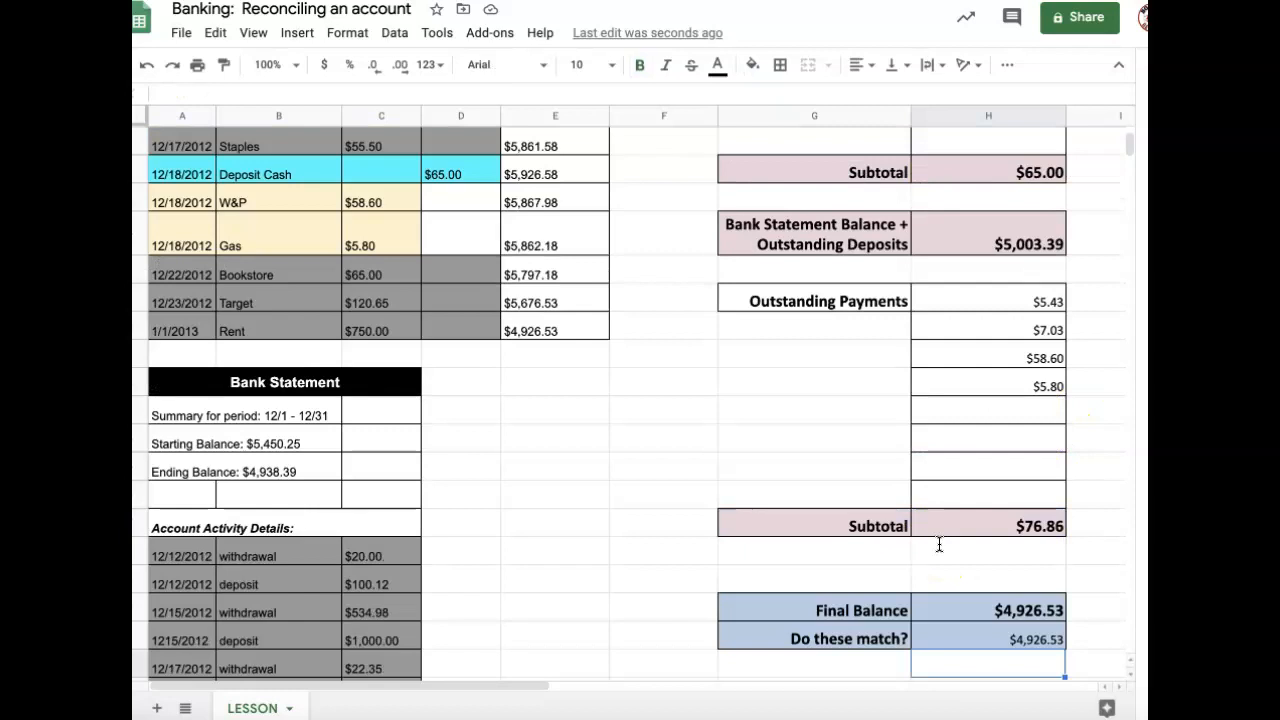
{"action": "double_click", "coordinate": [979, 203]}
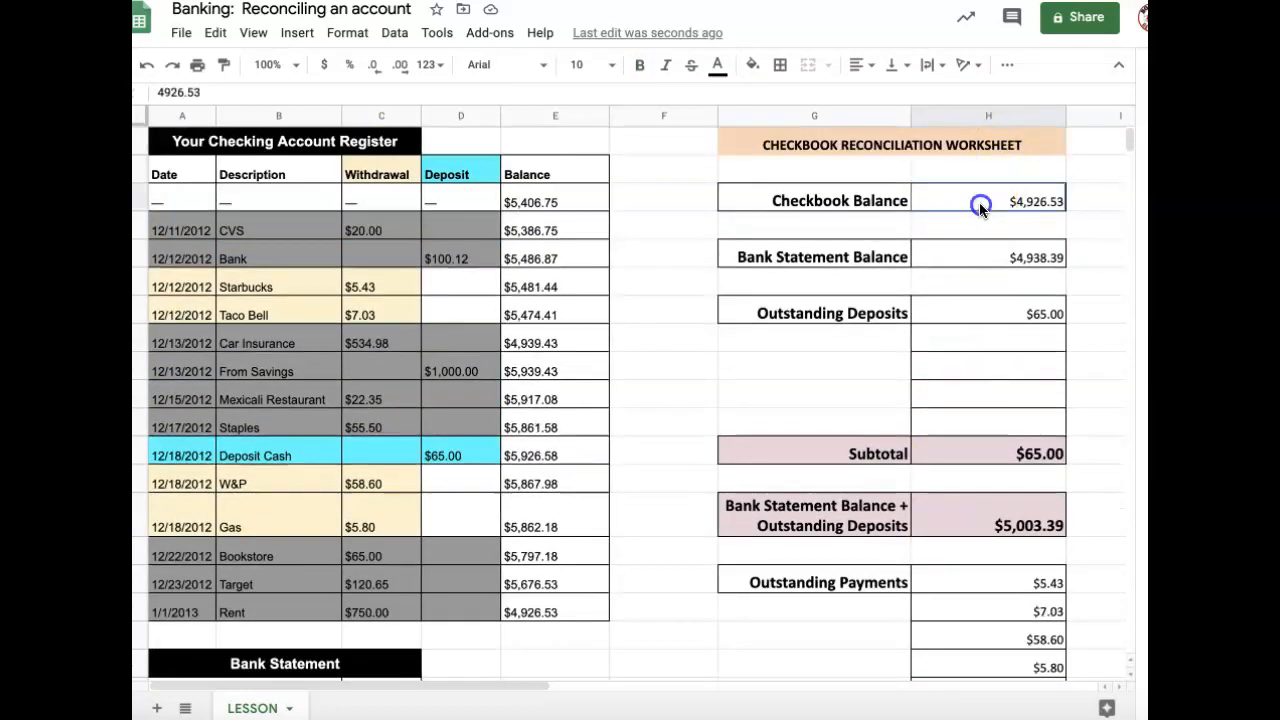
{"action": "key", "text": "Return"}
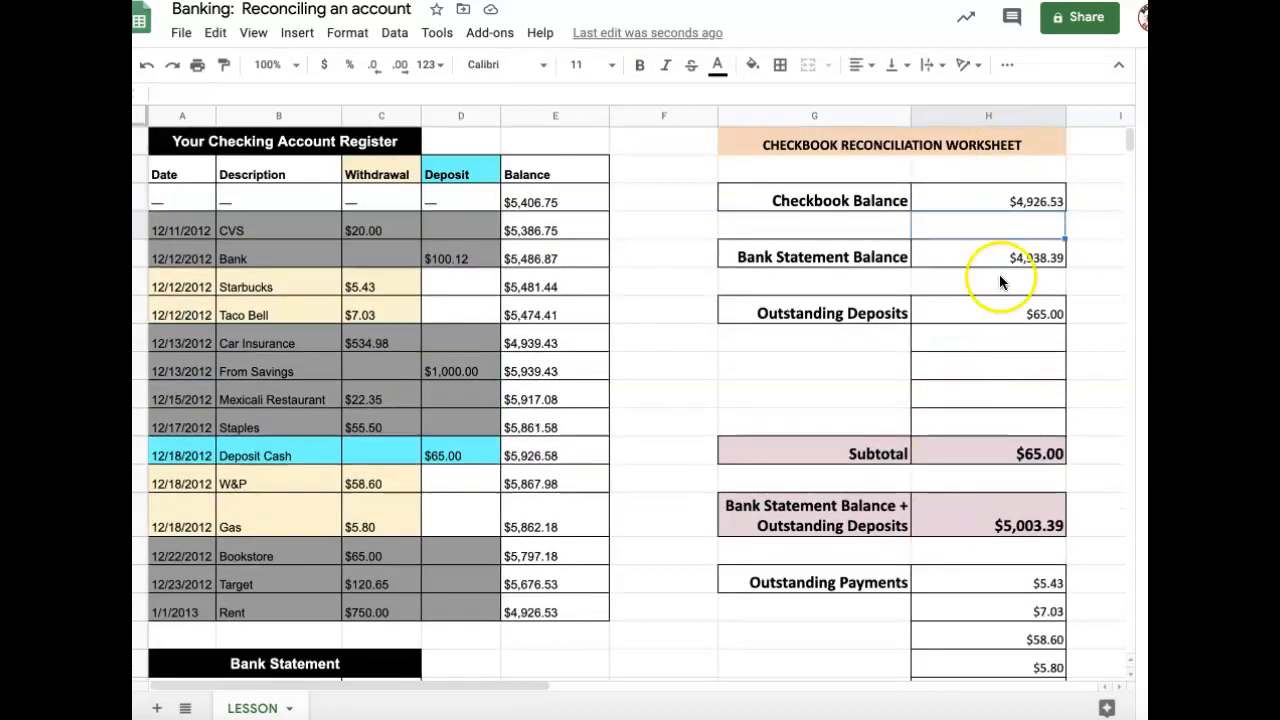
Step: Format the amounts beside Final Balance and "Do these match?" in bold at font size 20
{"action": "scroll", "coordinate": [999, 274], "scroll_direction": "down", "scroll_amount": 5}
{"action": "left_click_drag", "start_coordinate": [987, 343], "coordinate": [980, 365]}
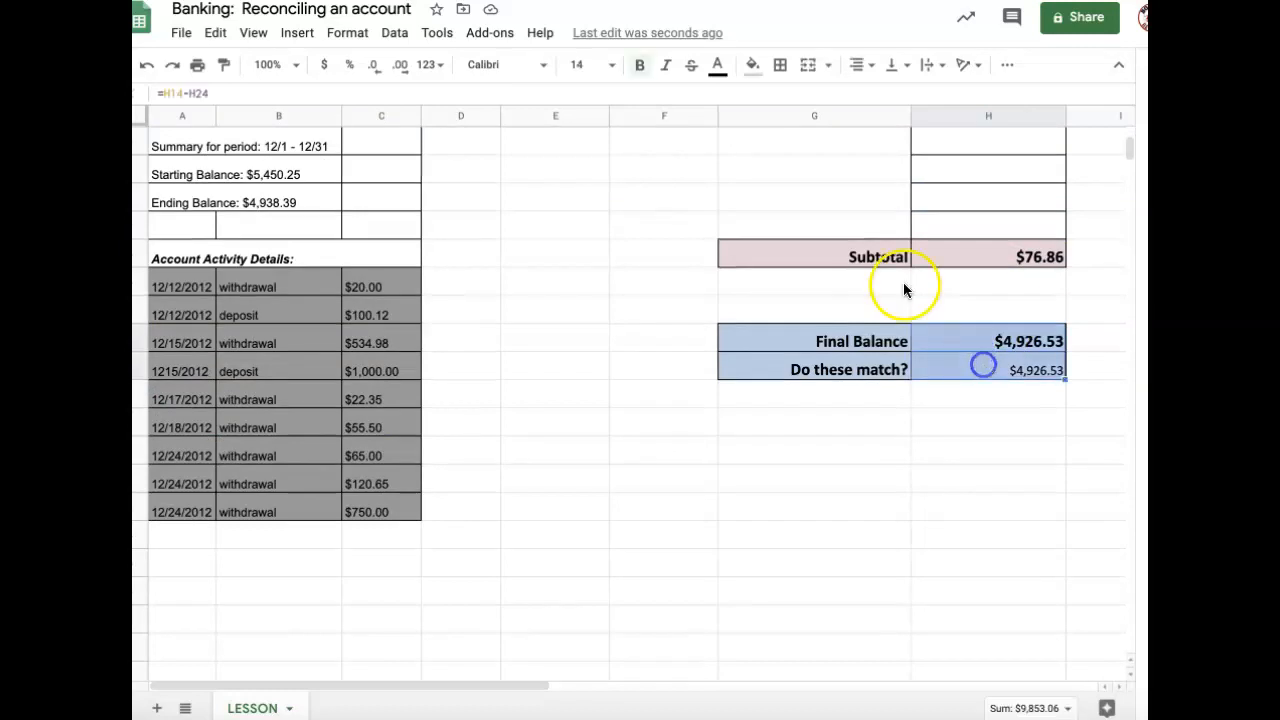
{"action": "left_click", "coordinate": [590, 63]}
{"action": "type", "text": "20"}
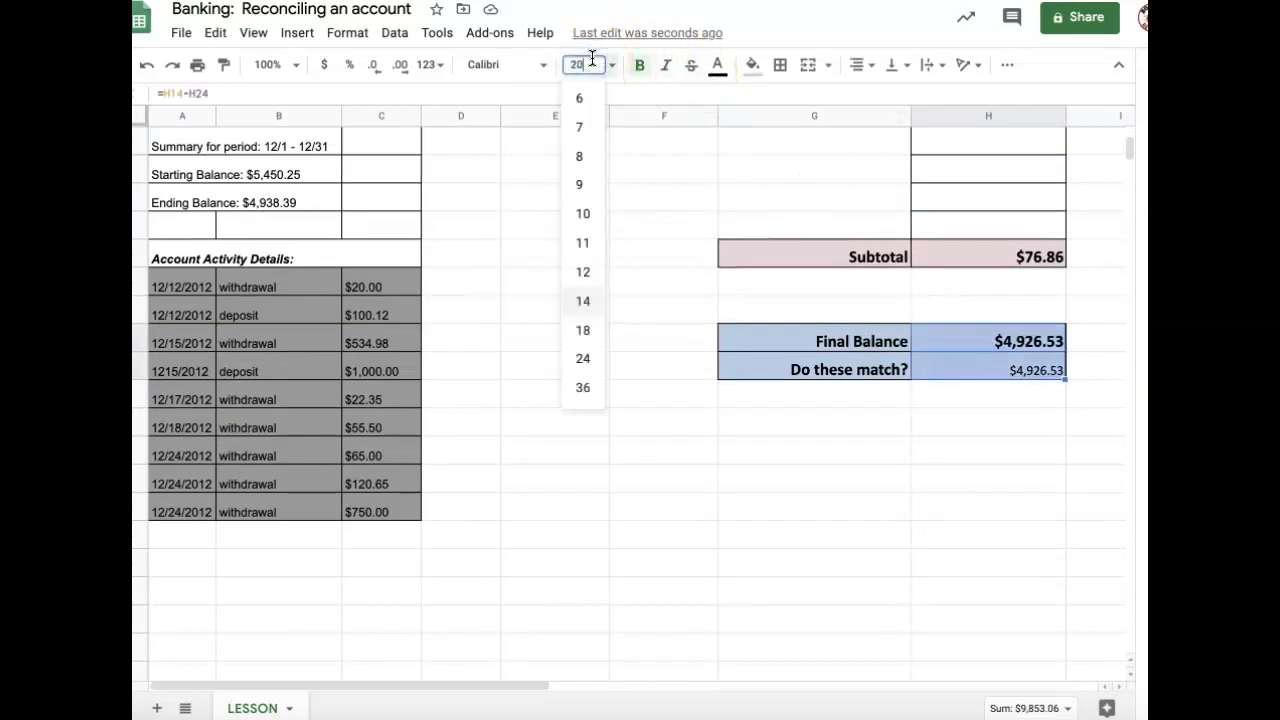
{"action": "key", "text": "Return"}
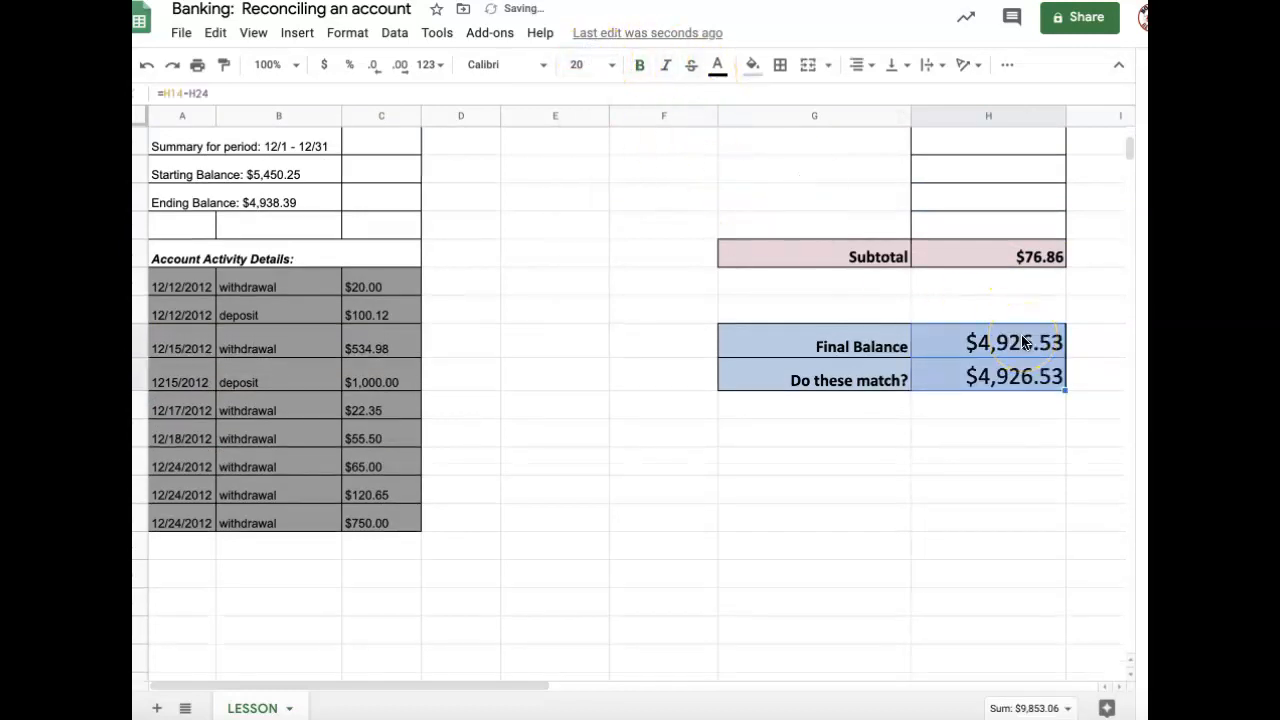
{"action": "key", "text": "ctrl+b"}
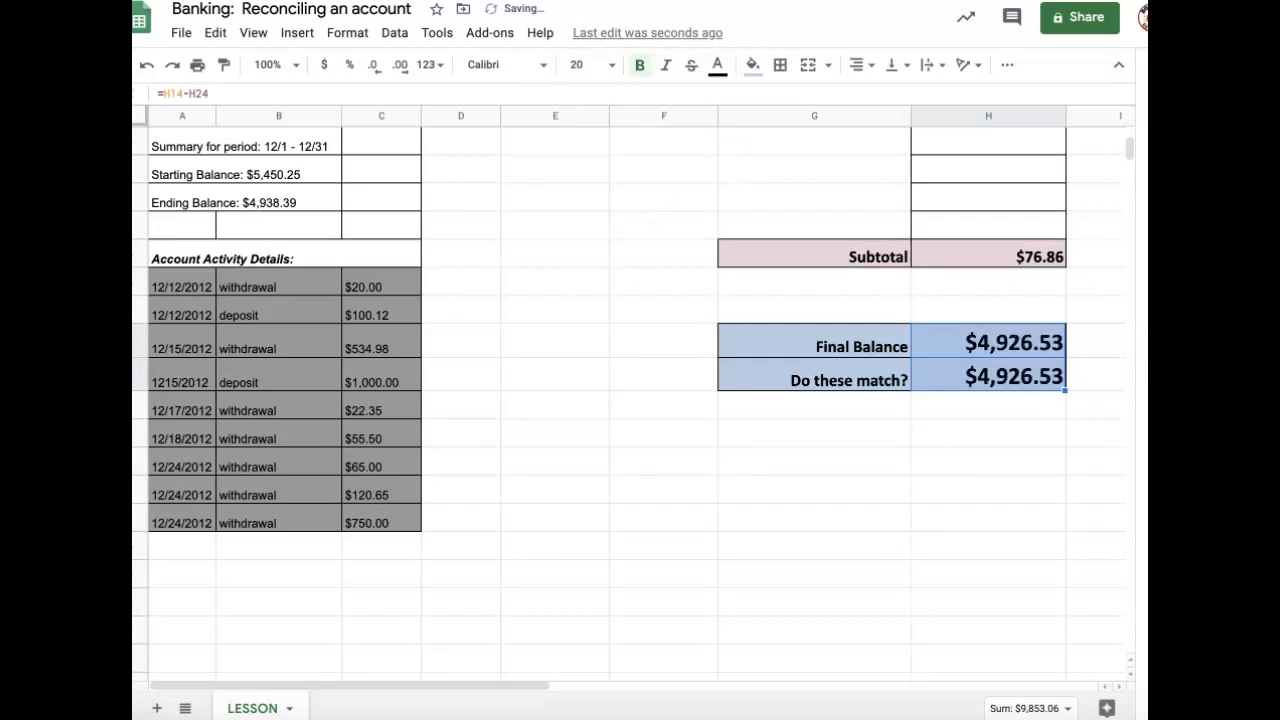
Step: Fill the Final Balance and "Do these match?" amount cells with the light pink used for the Subtotal rows
{"action": "left_click", "coordinate": [752, 64]}
{"action": "left_click", "coordinate": [930, 164]}
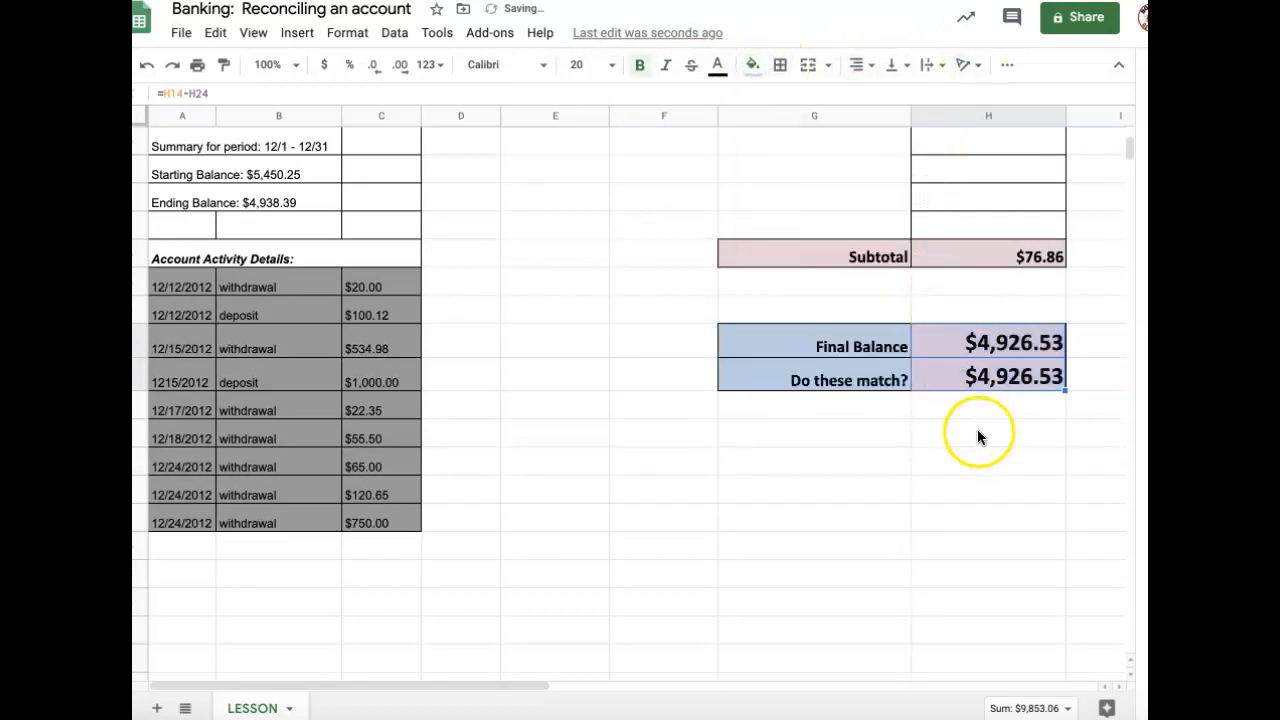
{"action": "left_click", "coordinate": [1018, 435]}
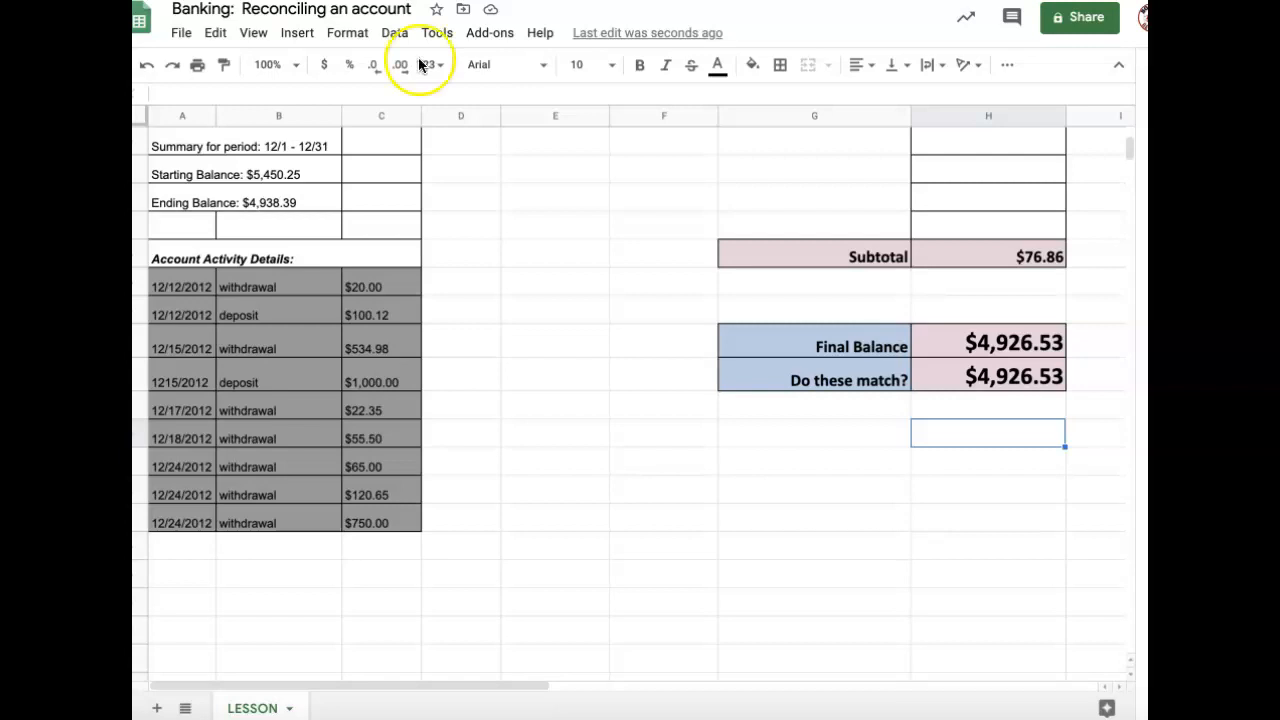
{"action": "scroll", "coordinate": [563, 257], "scroll_direction": "up", "scroll_amount": 5}
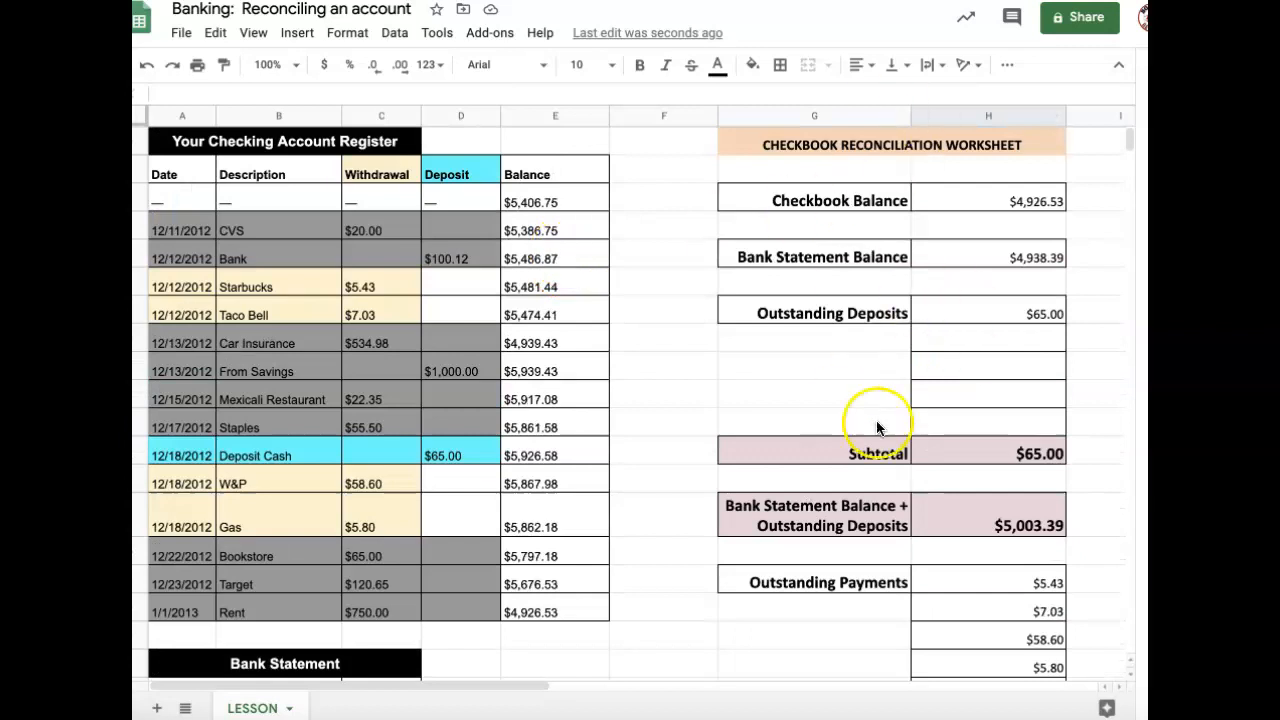
{"action": "scroll", "coordinate": [877, 429], "scroll_direction": "down", "scroll_amount": 4}
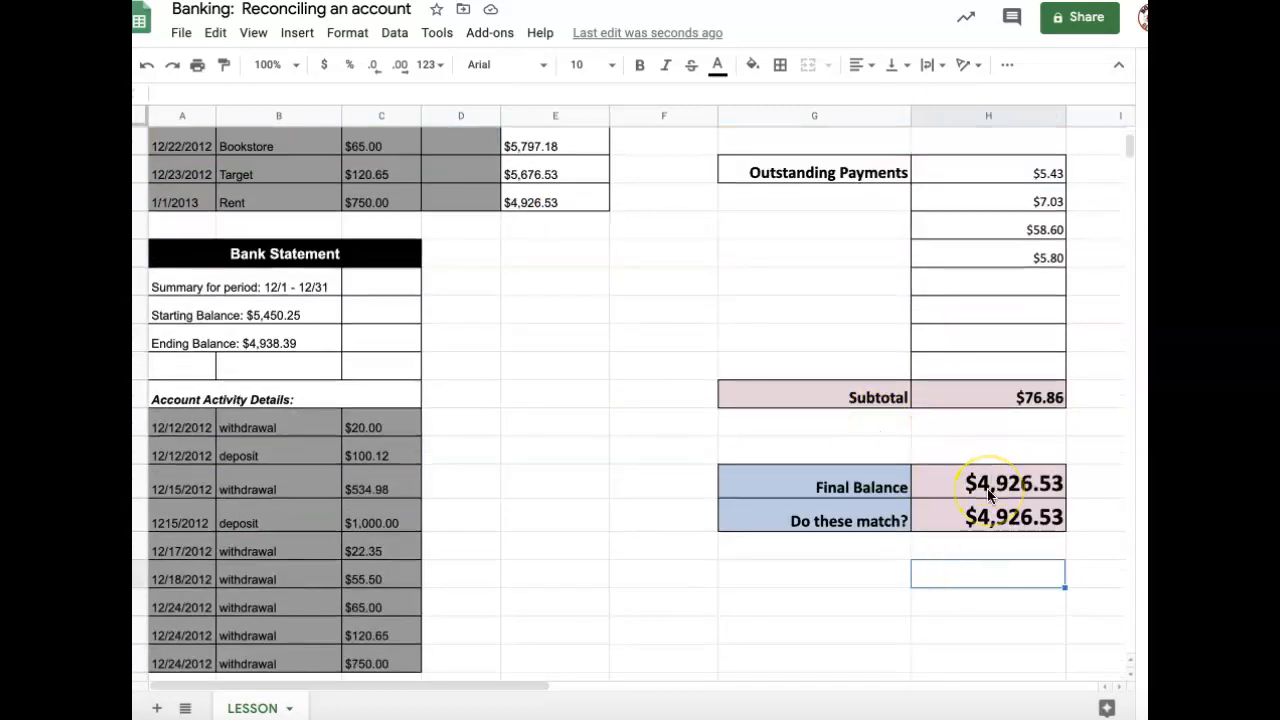